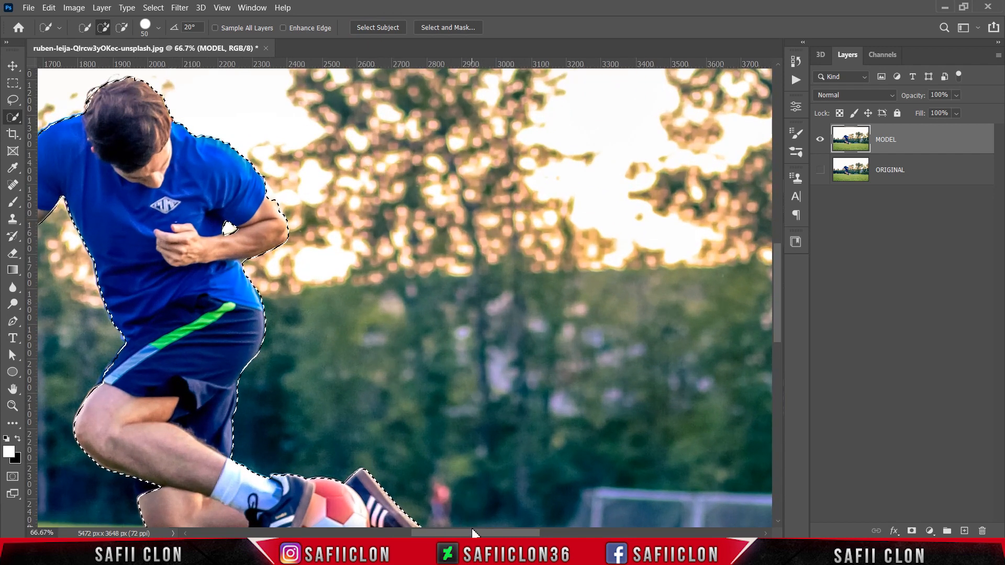
Add the missed edge of the player's bent upper arm, below the sleeve, to the selection with the Lasso tool.
left_click_drag(472, 532, 439, 532)
scroll(353, 373, "down", 1)
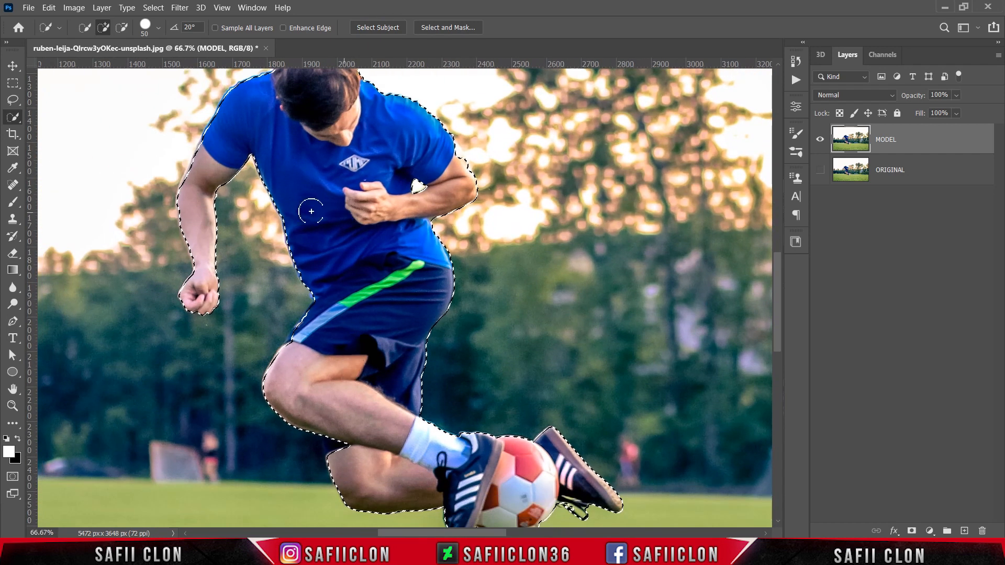
left_click(17, 102)
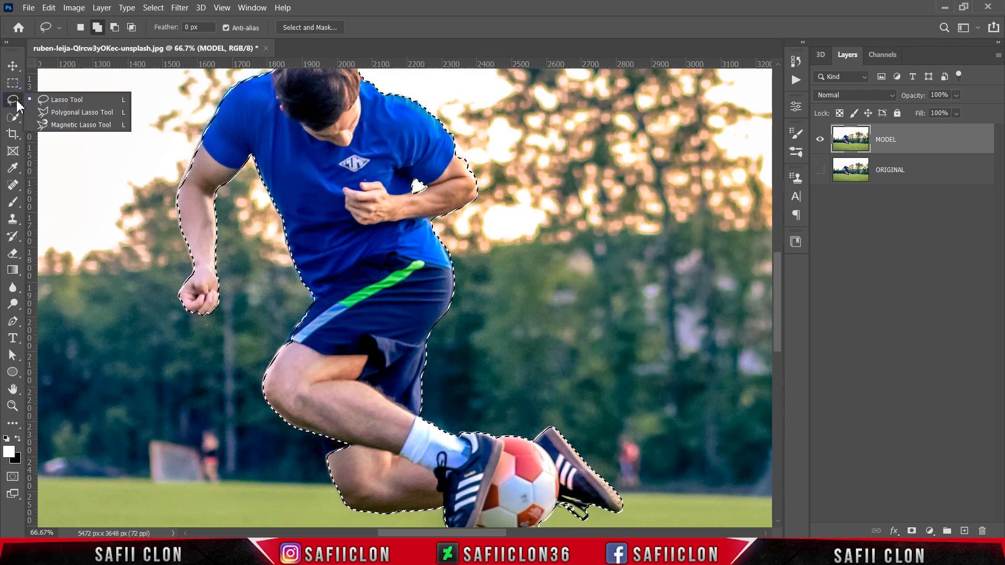
left_click(63, 100)
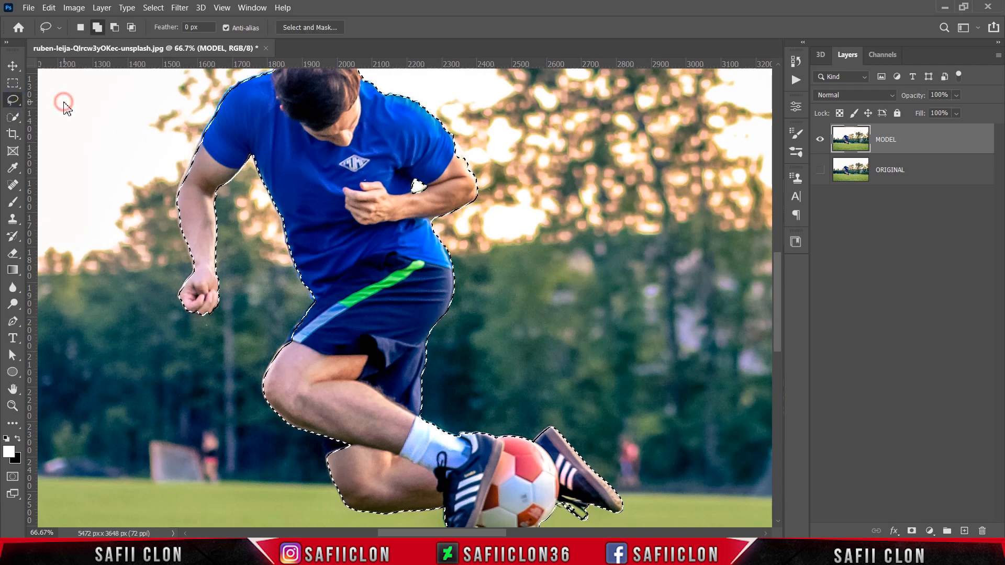
left_click(98, 29)
scroll(302, 223, "down", 4)
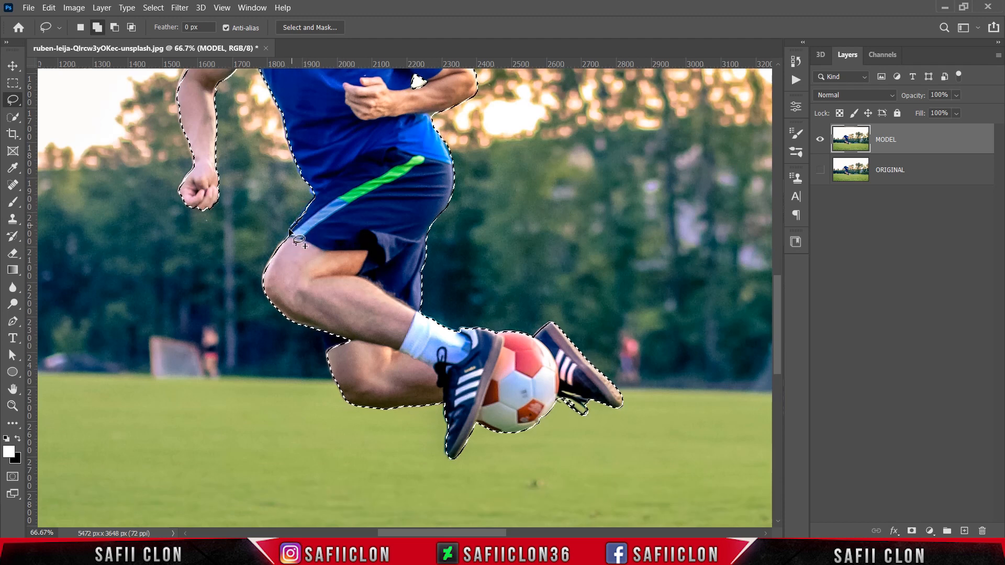
scroll(307, 253, "down", 2)
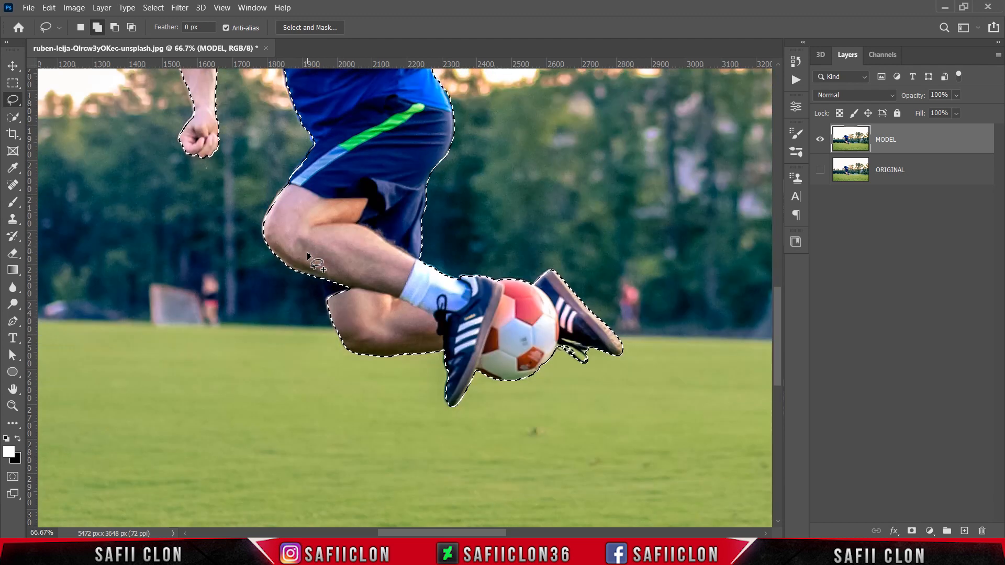
scroll(306, 252, "down", 2)
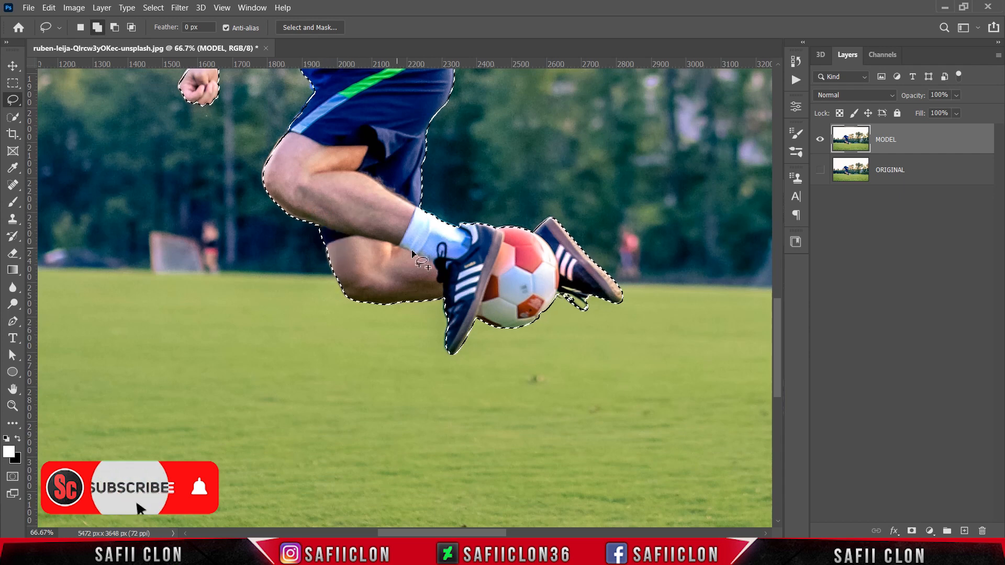
scroll(414, 254, "up", 10)
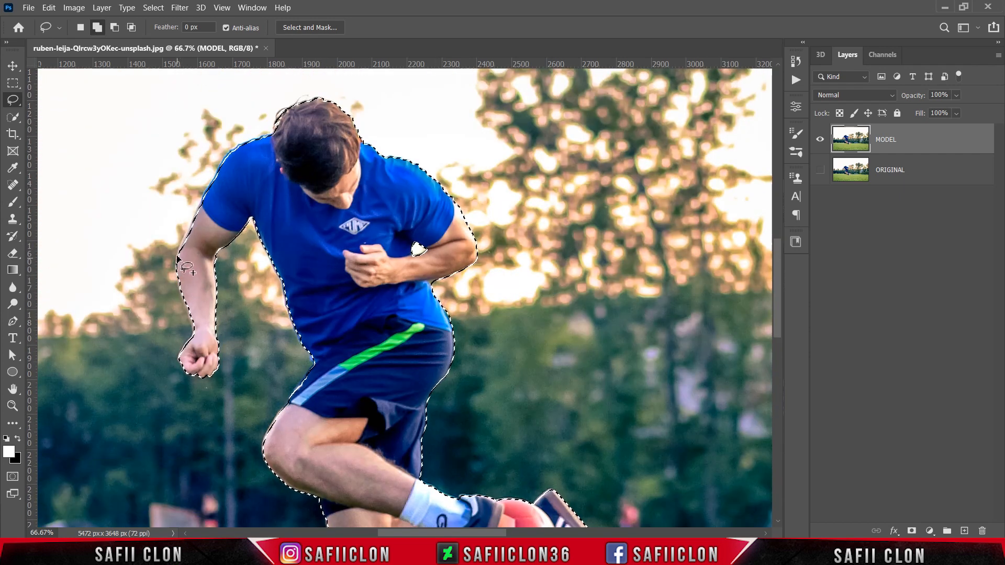
mouse_move(177, 256)
left_mouse_down()
mouse_move(206, 221)
mouse_move(184, 233)
mouse_move(195, 213)
mouse_move(212, 224)
left_mouse_up()
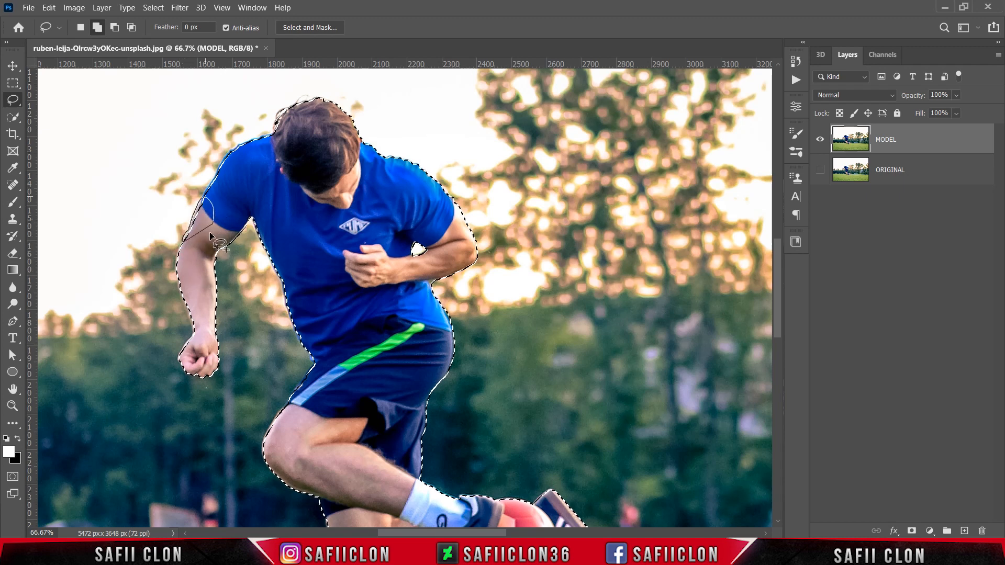
Add a layer mask to the MODEL layer from the selection to isolate the player and ball.
key("ctrl+minus")
key("ctrl+minus")
scroll(284, 263, "down", 1)
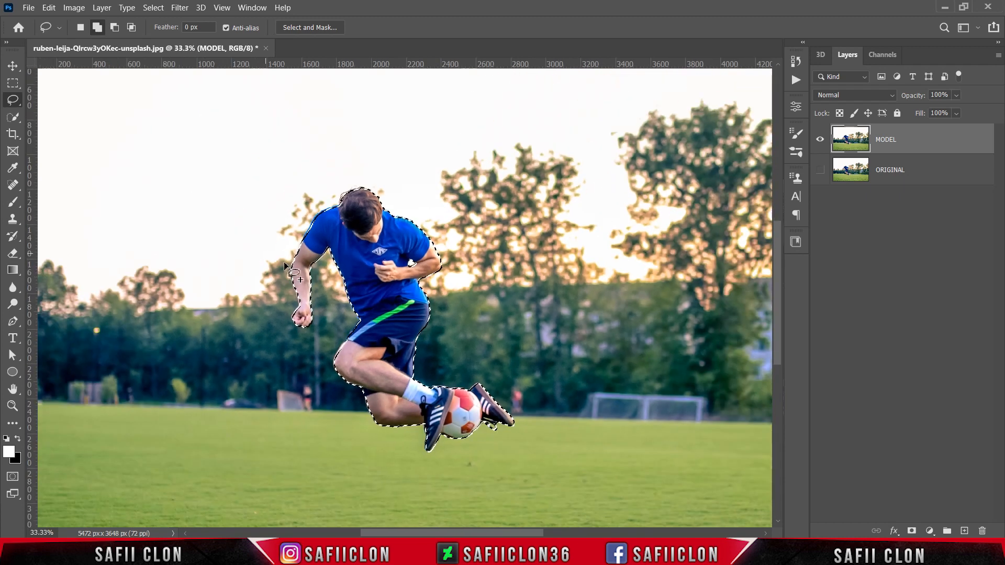
scroll(286, 266, "down", 1)
left_click(909, 142)
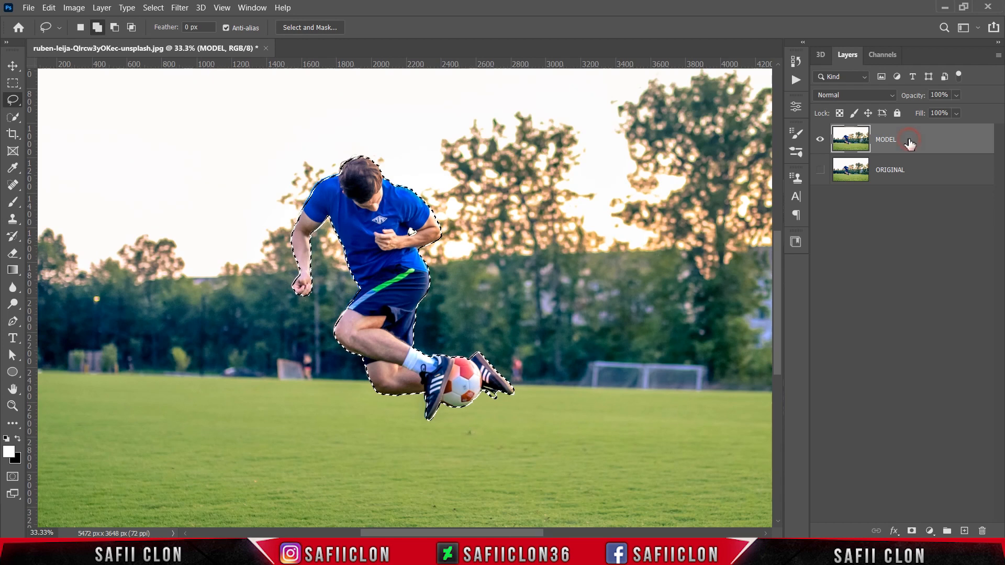
left_click(912, 531)
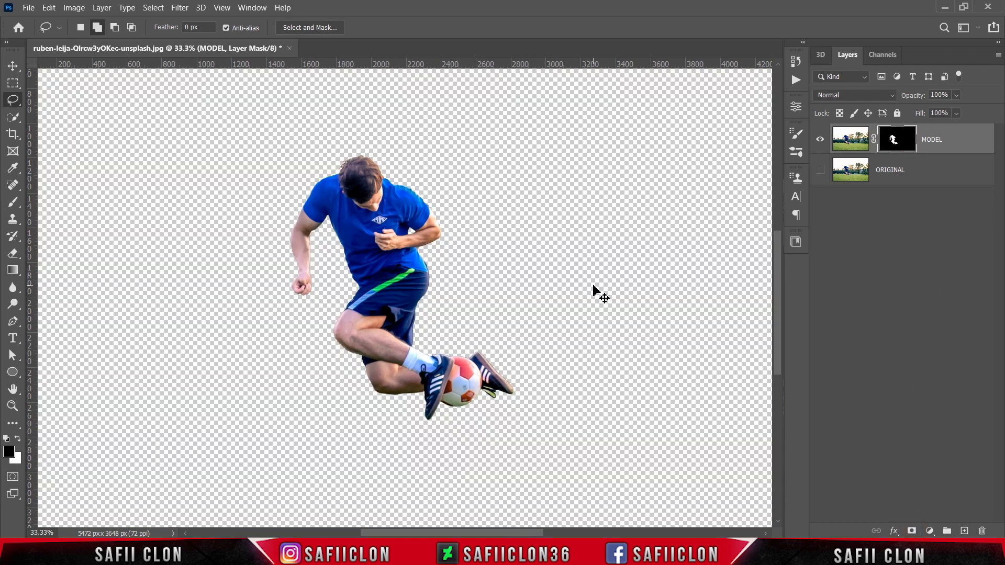
Crop the canvas to a portrait frame around the player, about 3218 x 3852 px.
key("ctrl+minus")
key("ctrl+minus")
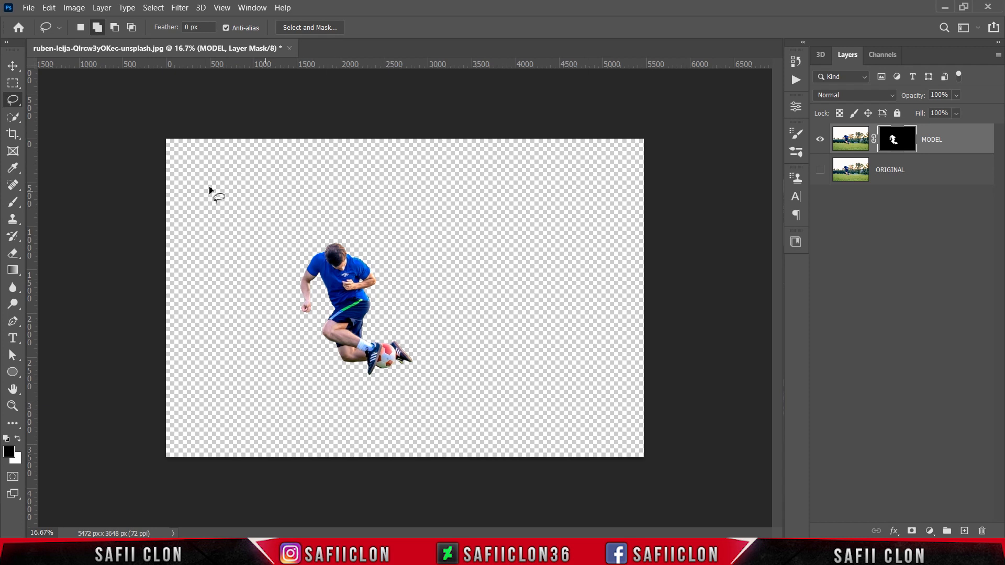
left_click(15, 135)
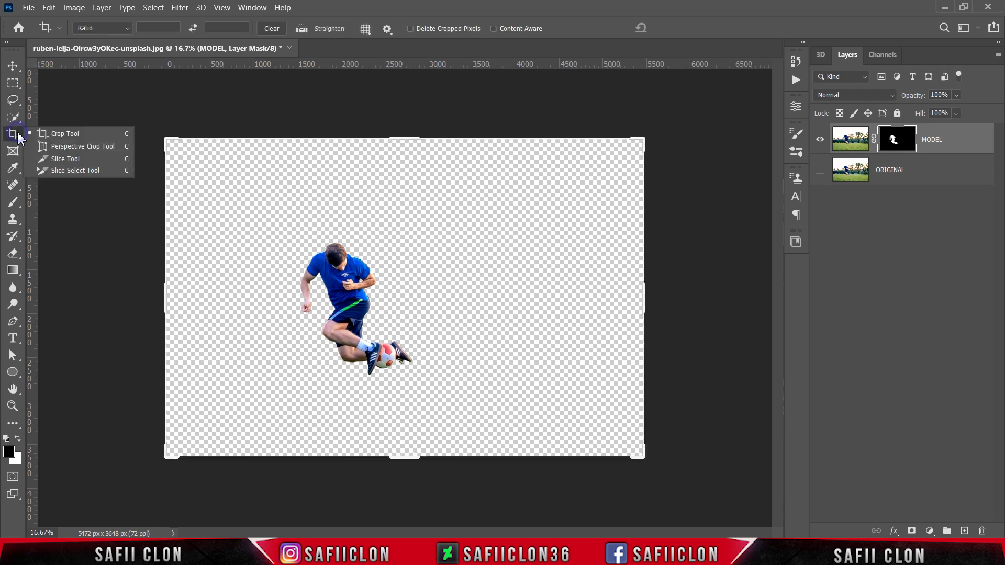
left_click(47, 137)
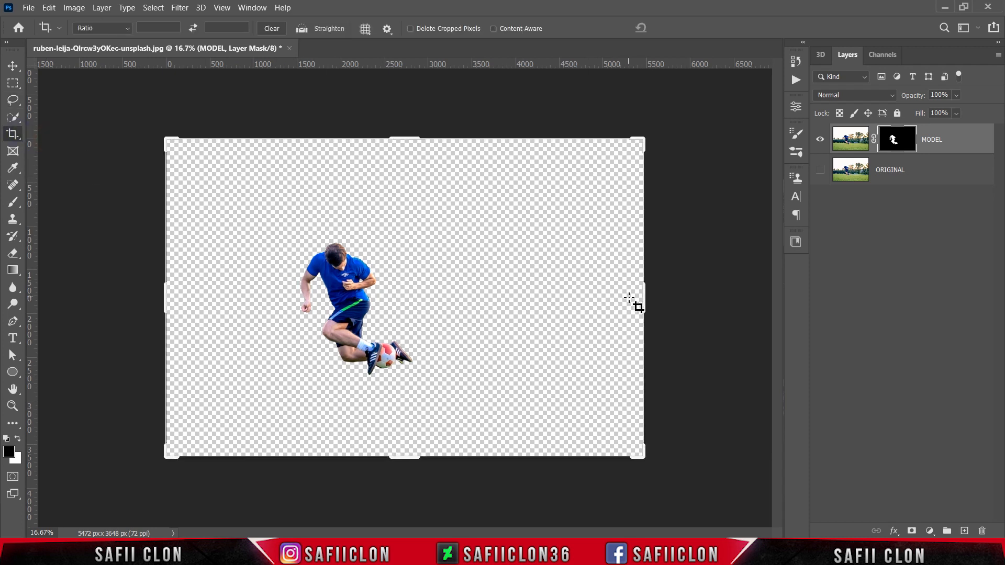
left_click_drag(643, 298, 581, 291)
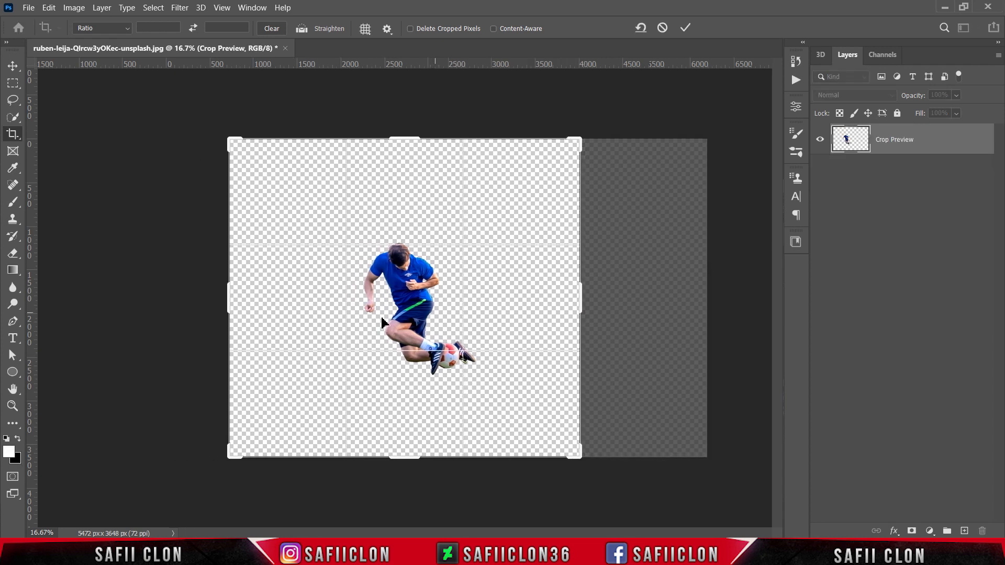
left_click_drag(229, 298, 257, 300)
left_click_drag(551, 306, 529, 301)
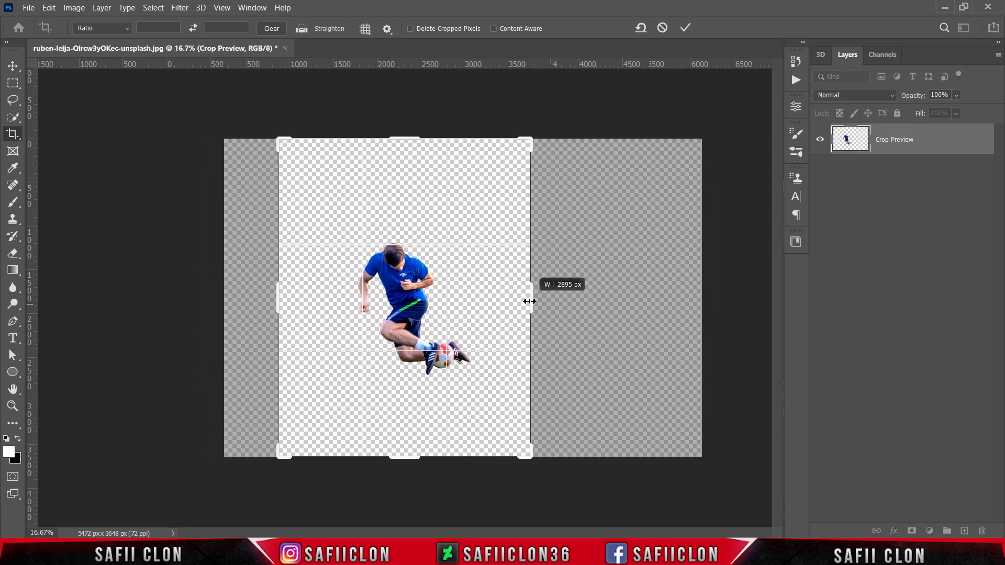
left_click_drag(277, 305, 264, 306)
left_click_drag(414, 457, 413, 466)
left_click_drag(544, 297, 545, 298)
left_click_drag(263, 307, 265, 308)
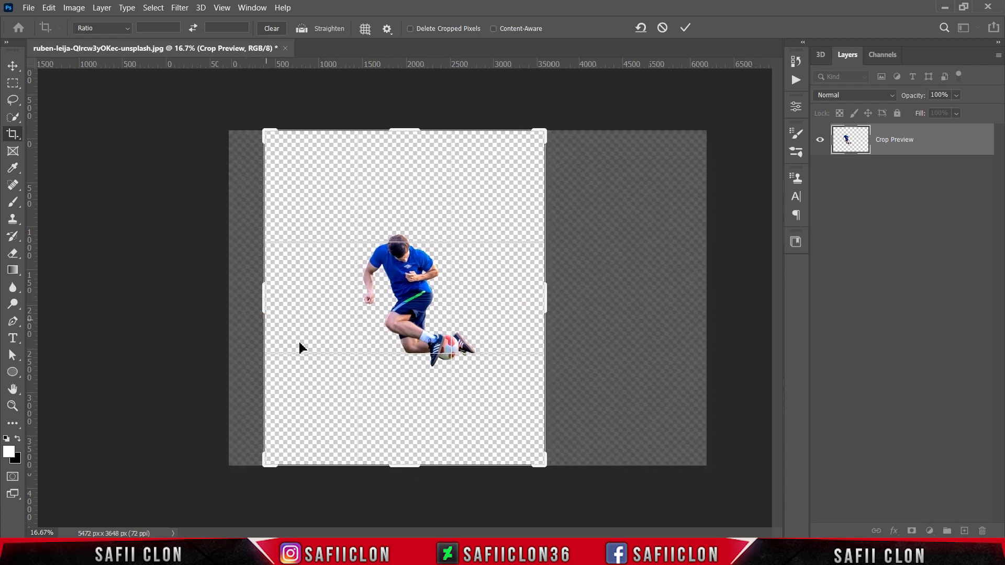
left_click_drag(401, 467, 403, 466)
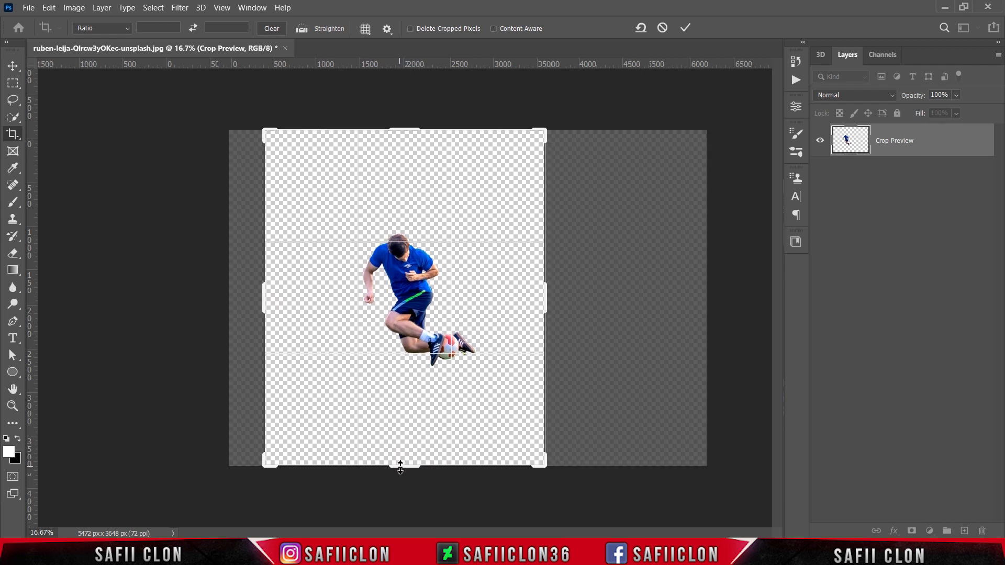
left_click(686, 28)
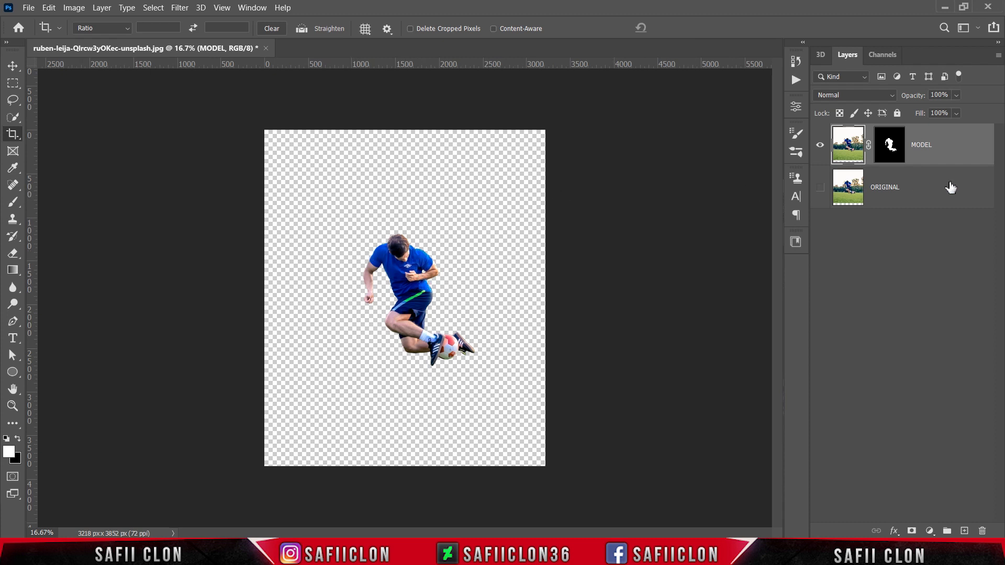
Add a gradient fill layer directly above the ORIGINAL layer using the Black, White preset from Basics.
left_click(938, 195)
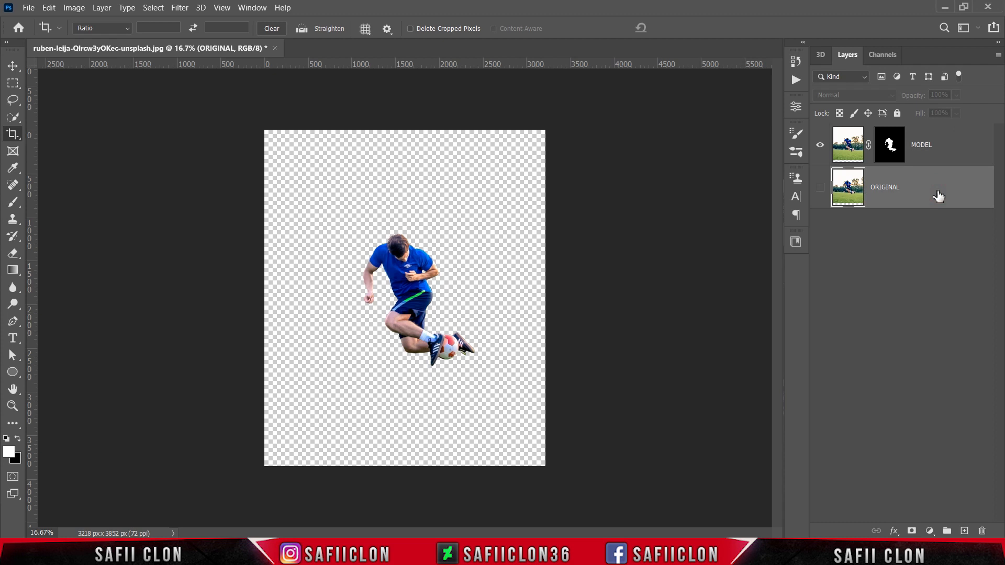
left_click(934, 530)
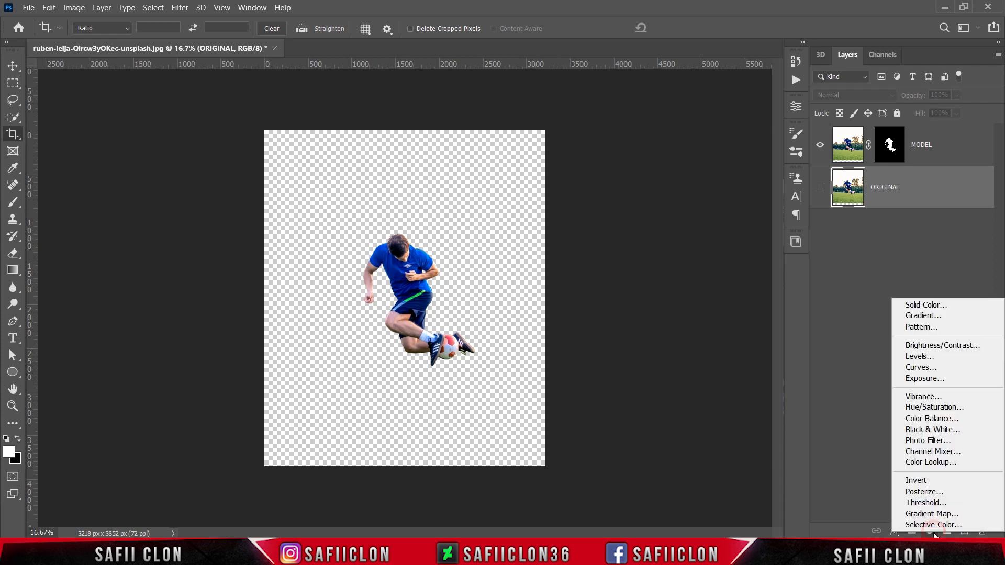
left_click(913, 317)
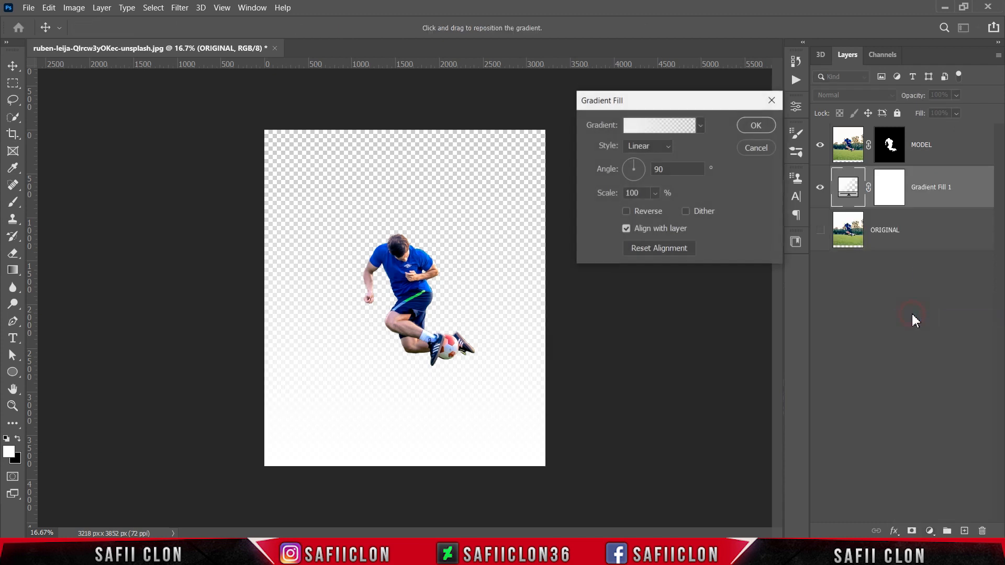
left_click(672, 128)
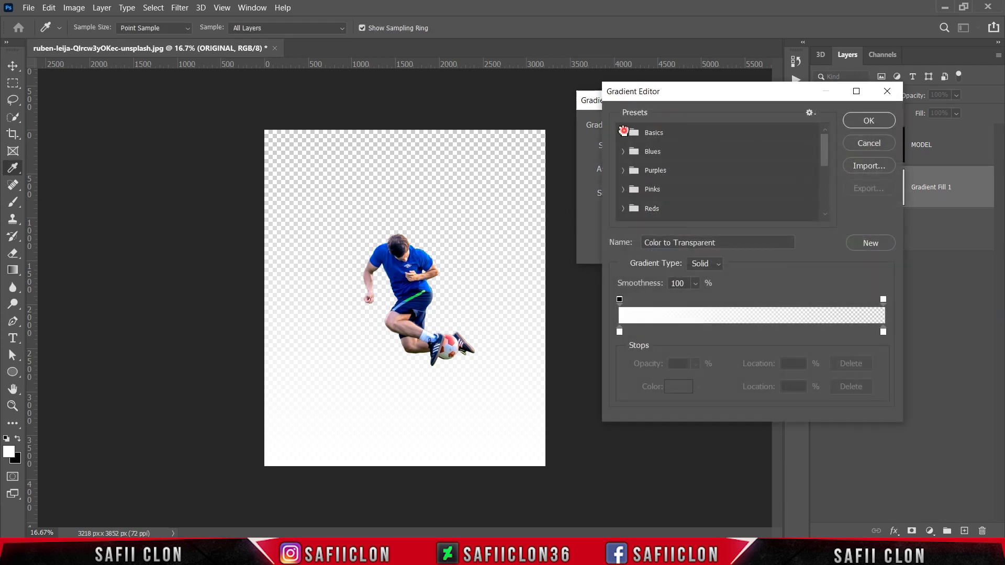
left_click(623, 132)
left_click(681, 153)
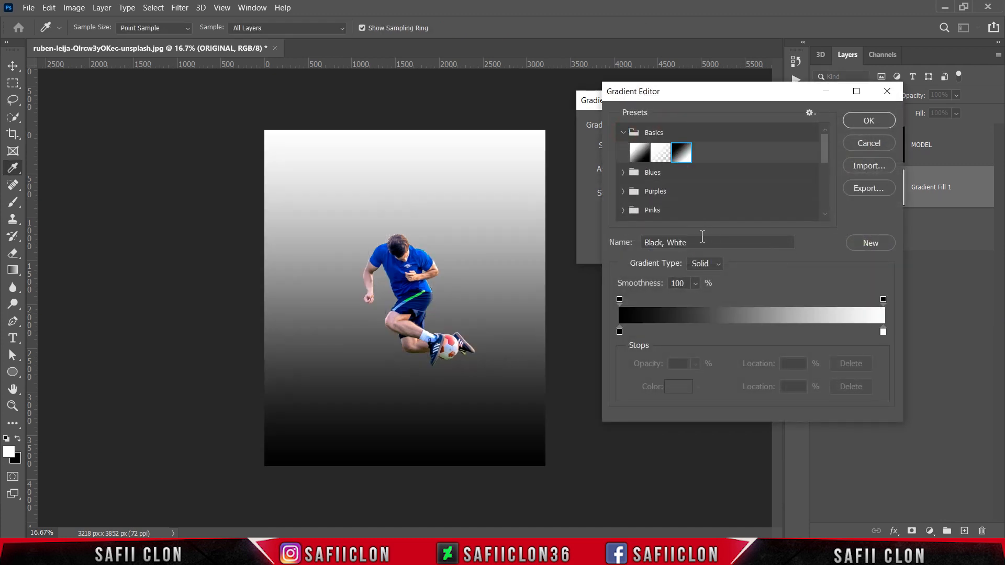
Set the color of the gradient's black starting stop to 3d2070.
left_click(619, 331)
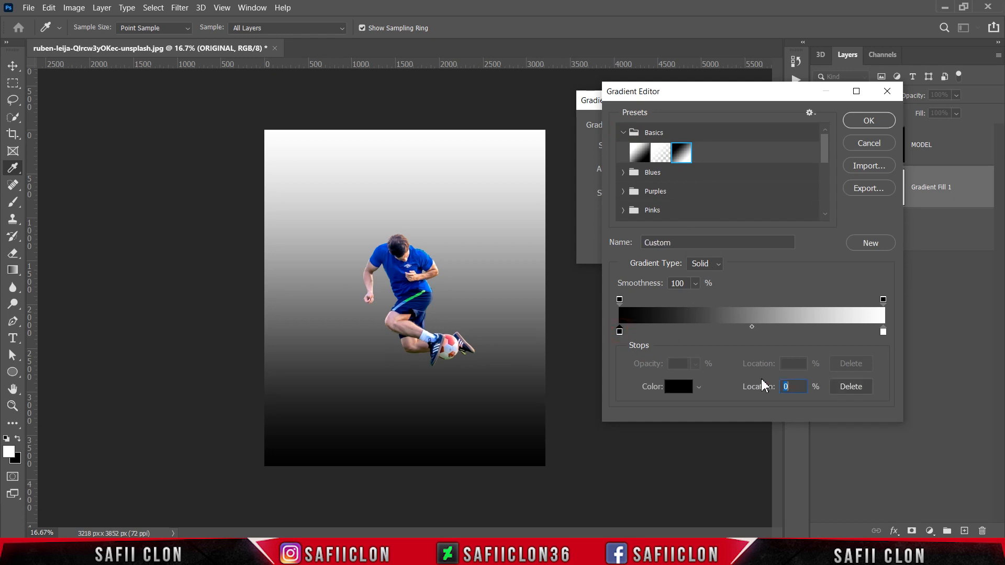
left_click(676, 390)
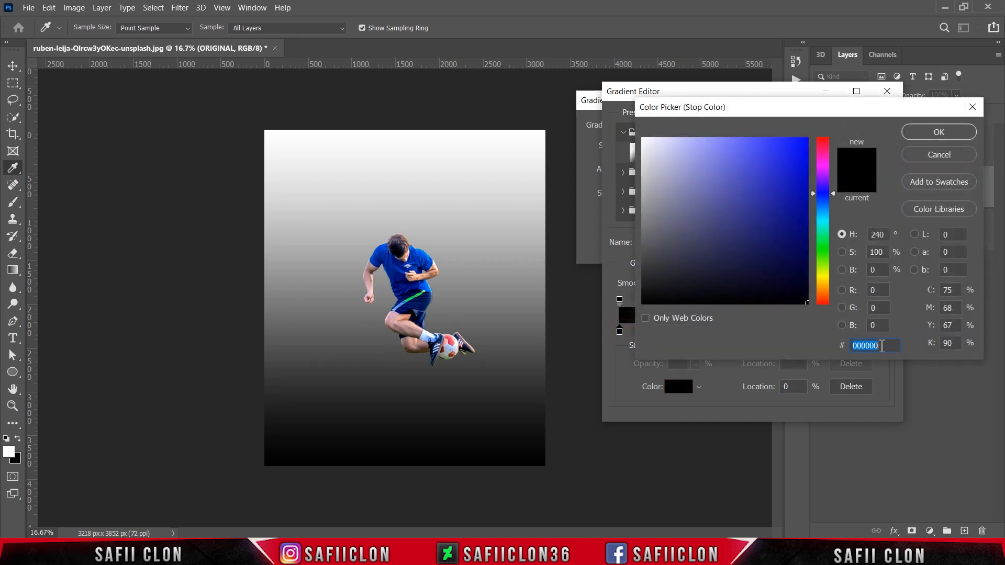
type("3d")
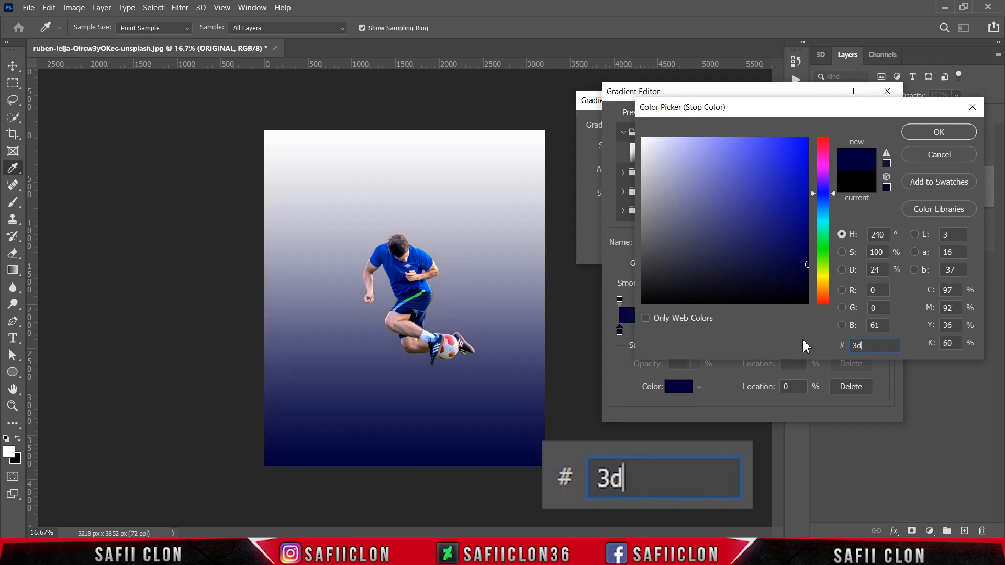
type("2070")
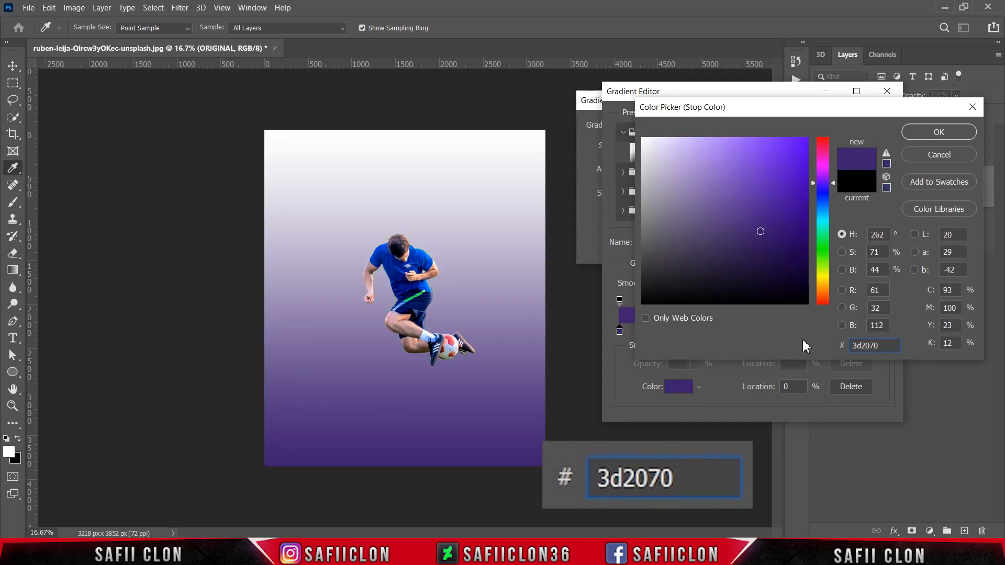
left_click(934, 135)
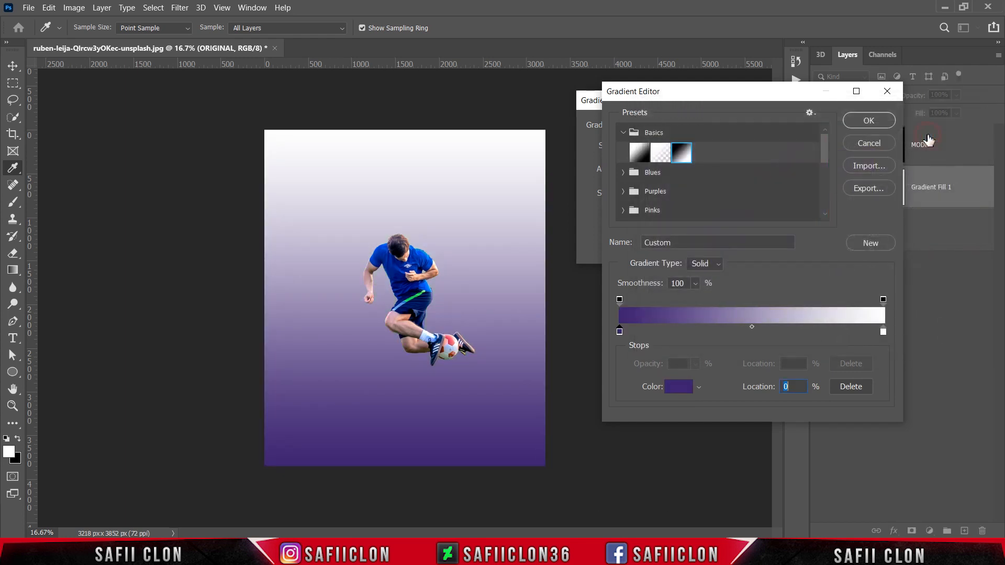
Add a color stop between the purple and white stops, with color a777fe at location 20%.
left_click(655, 331)
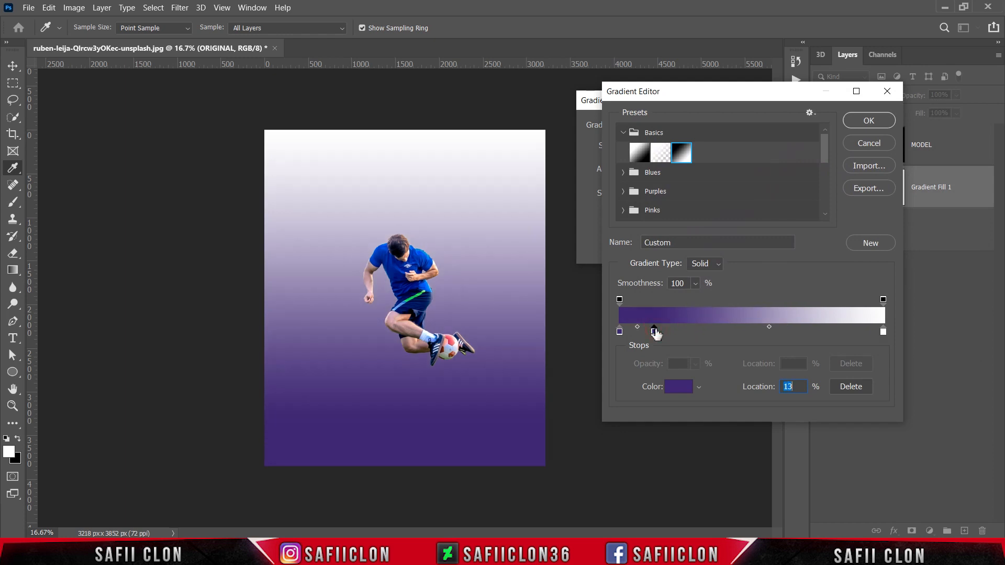
left_click(682, 387)
double_click(874, 345)
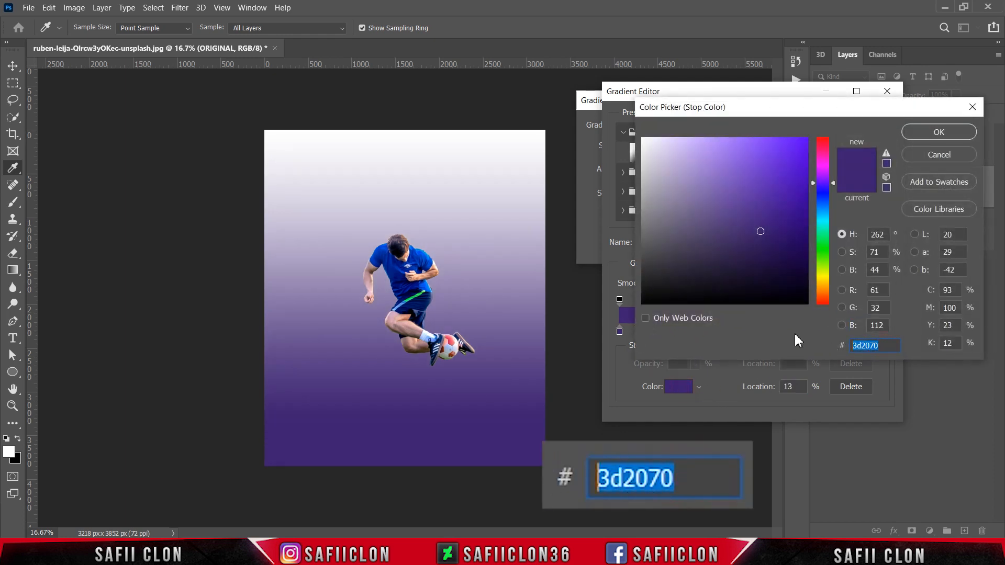
type("a777f")
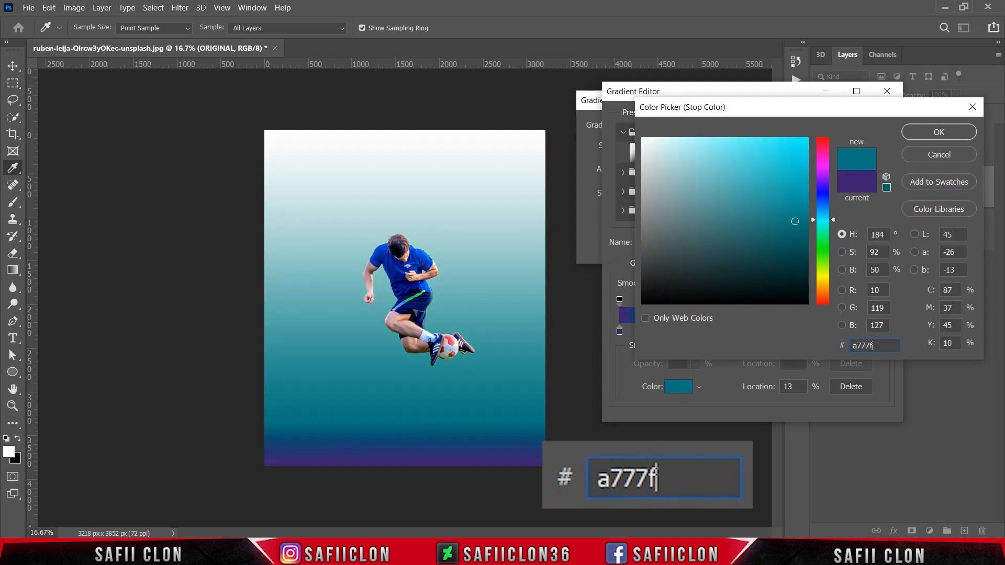
type("e")
left_click_drag(856, 345, 877, 346)
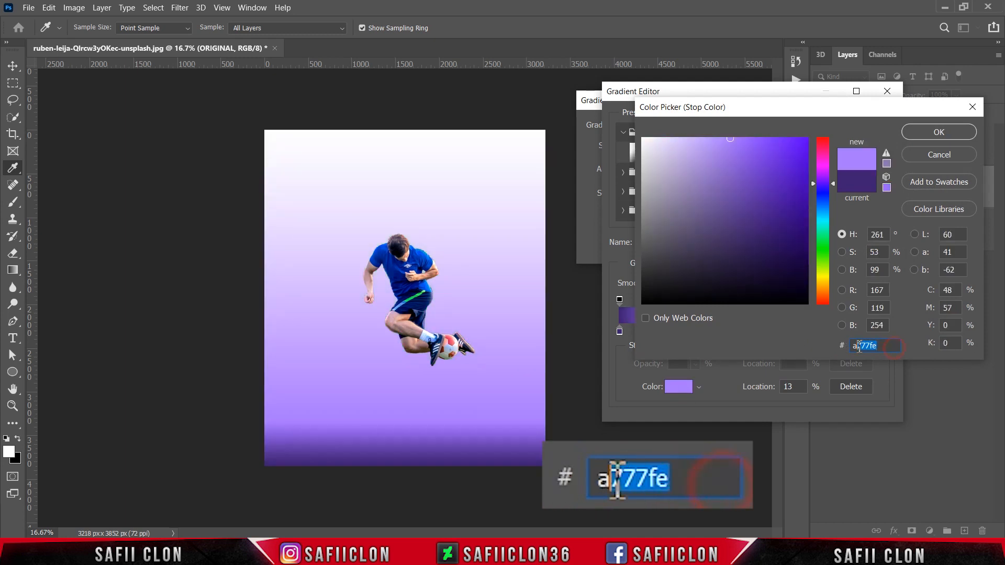
left_click(928, 135)
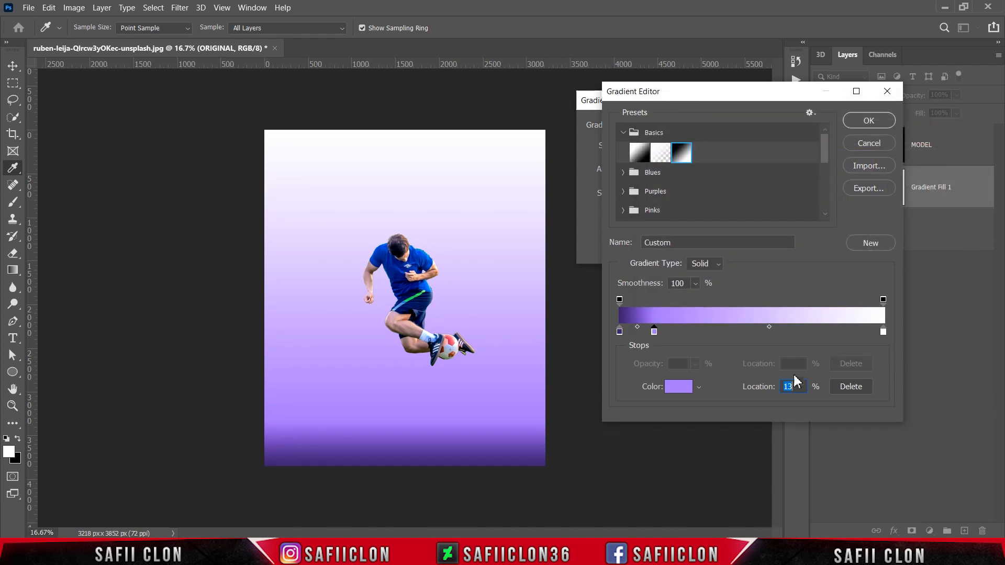
type("20")
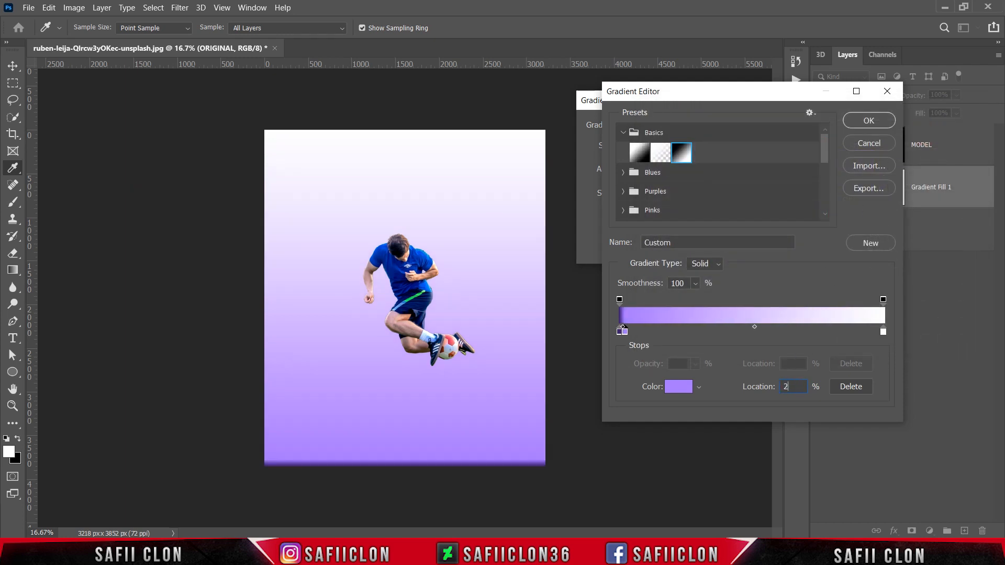
Add a color stop between the light purple and white stops, with color ffd8c2 at location 41%.
left_click(719, 331)
left_click(677, 386)
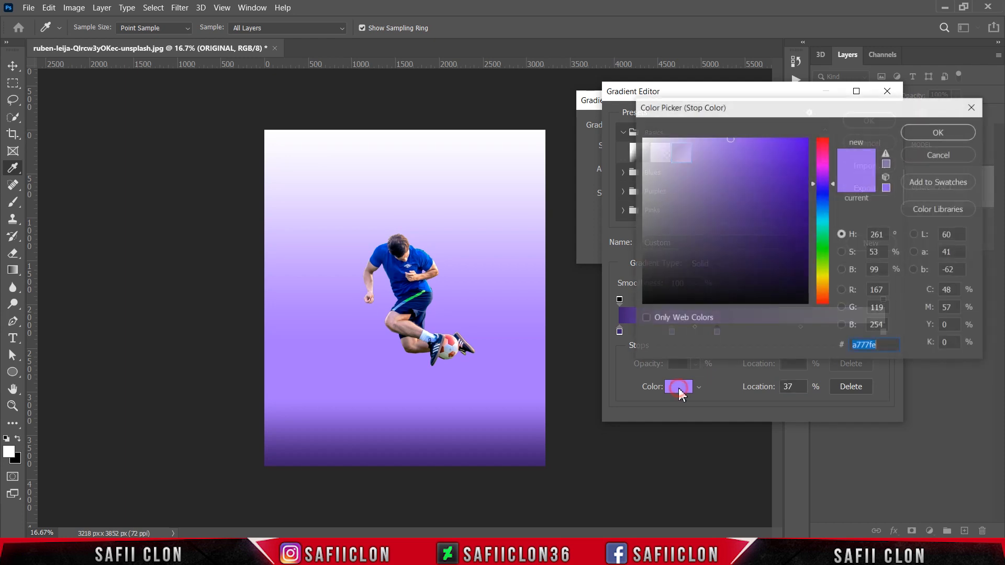
type("ff")
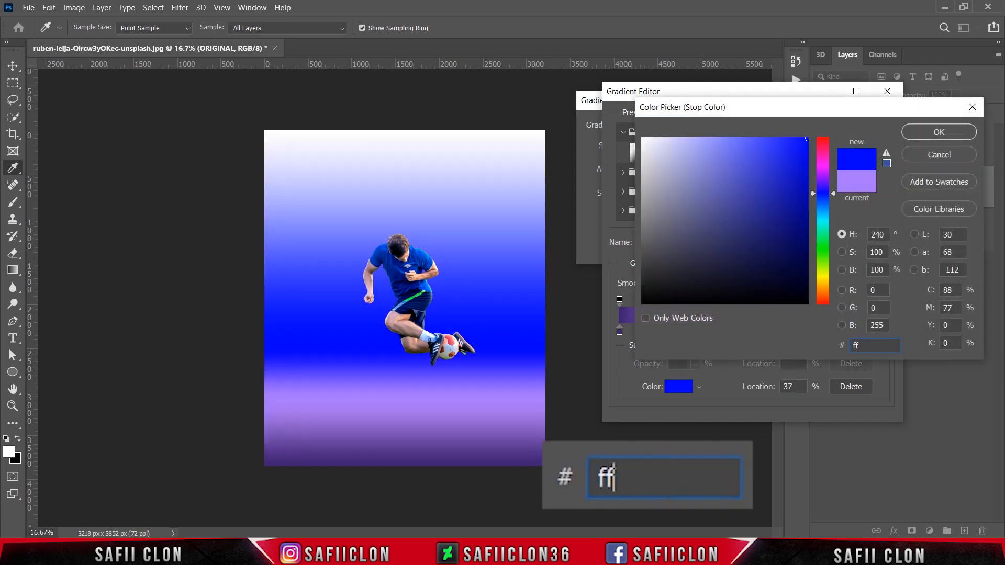
type("d8c2")
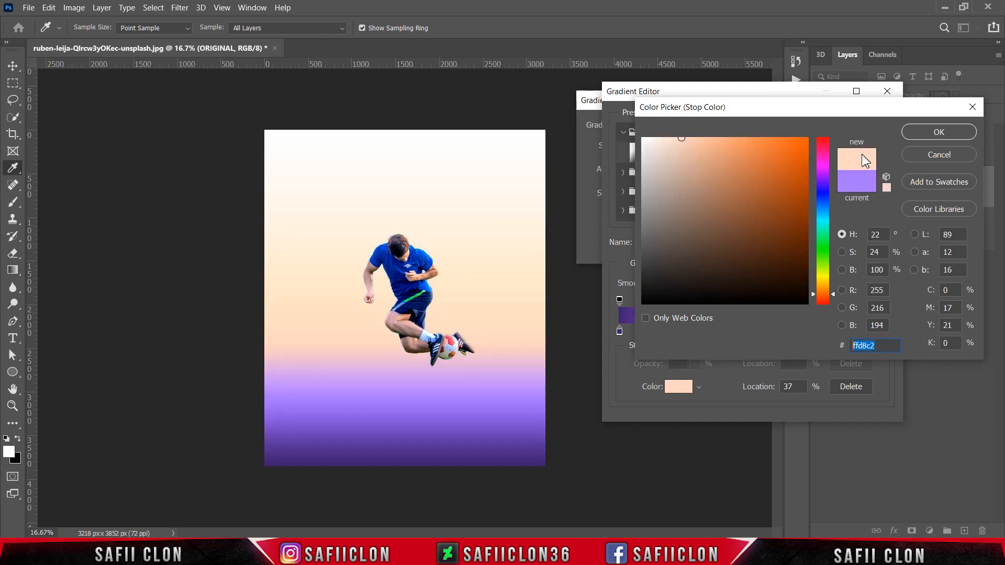
left_click(924, 133)
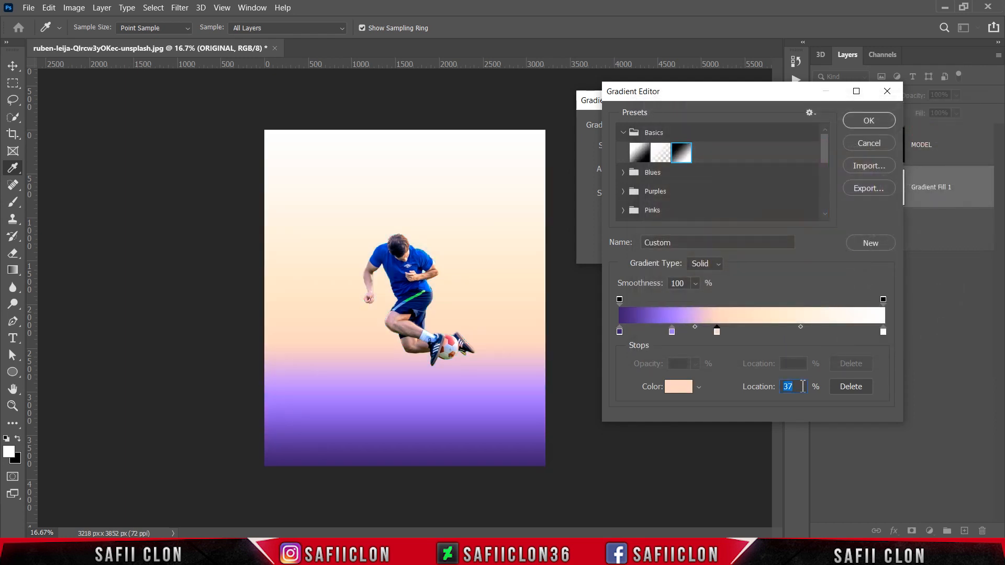
left_click_drag(792, 387, 759, 389)
type("41")
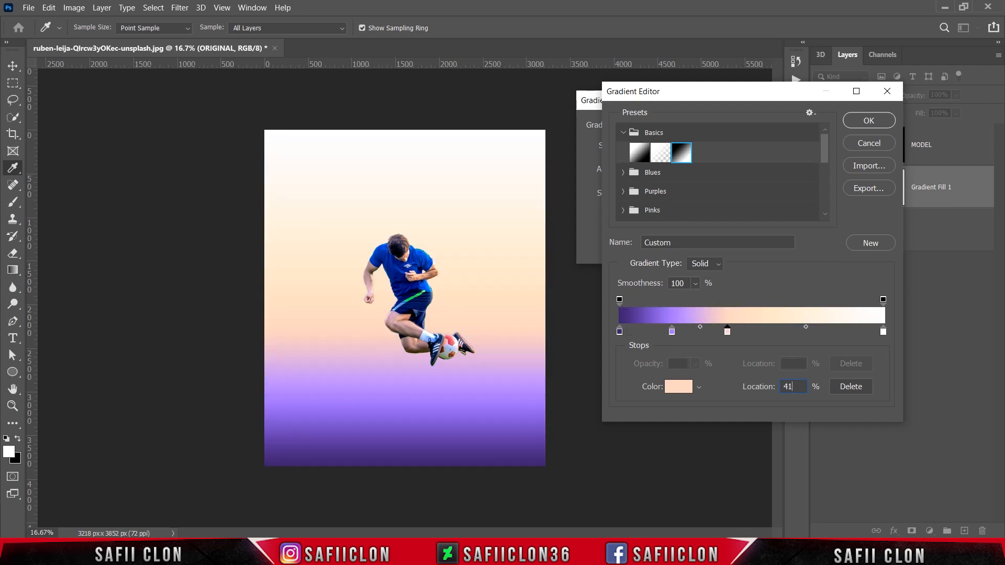
Add a color stop between the peach and white stops, with color c1f5ce at location 58%.
left_click(764, 333)
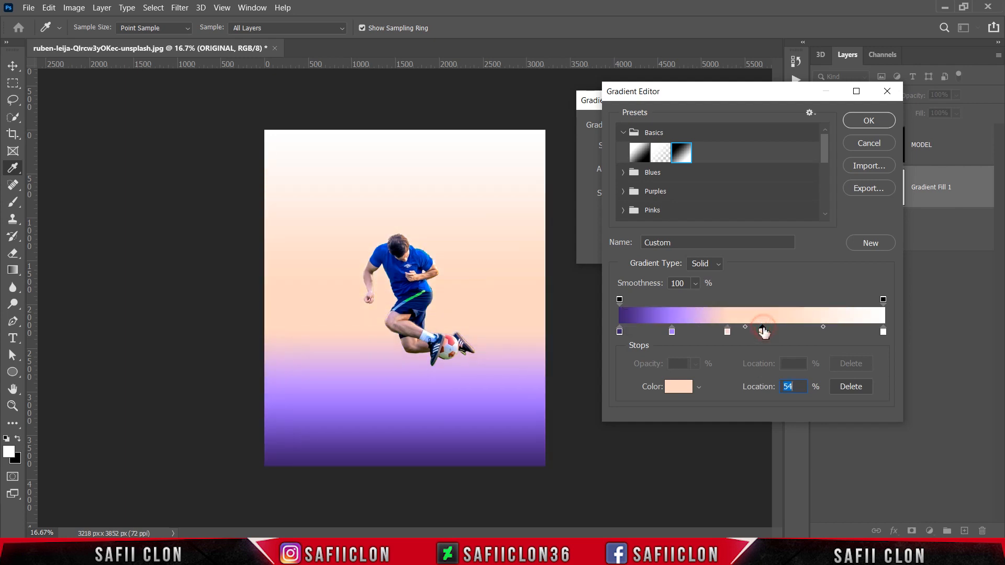
left_click(678, 387)
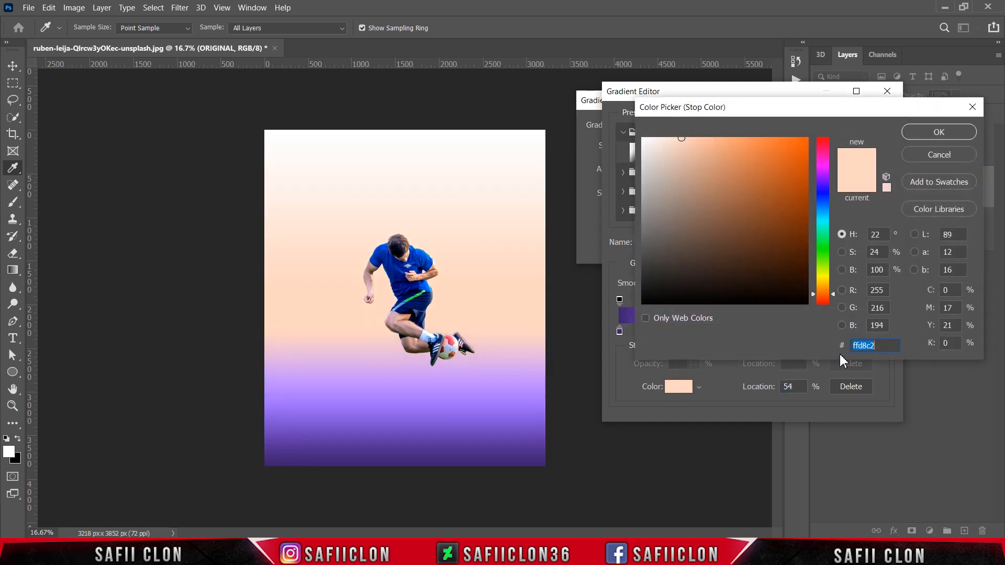
type("c")
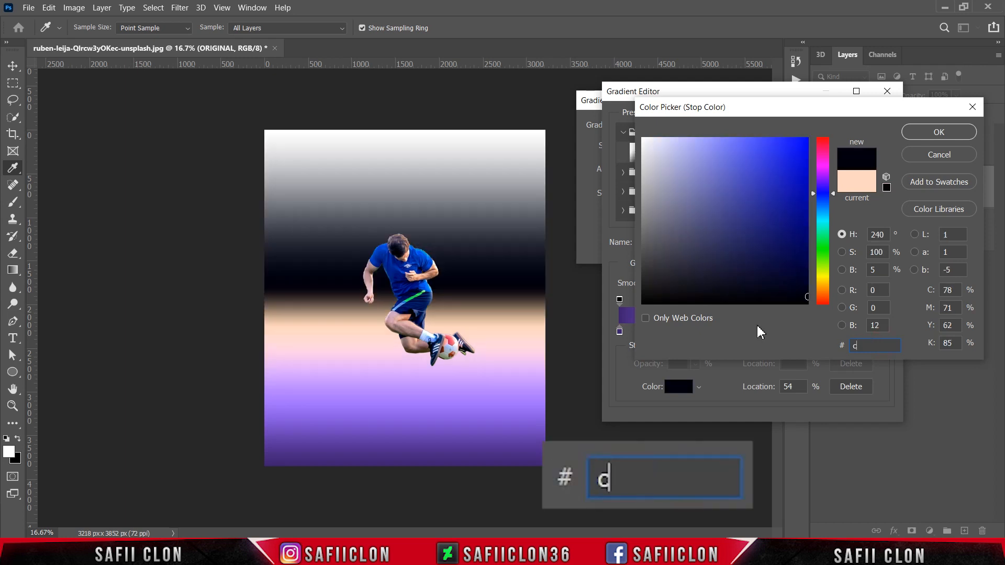
type("1f5")
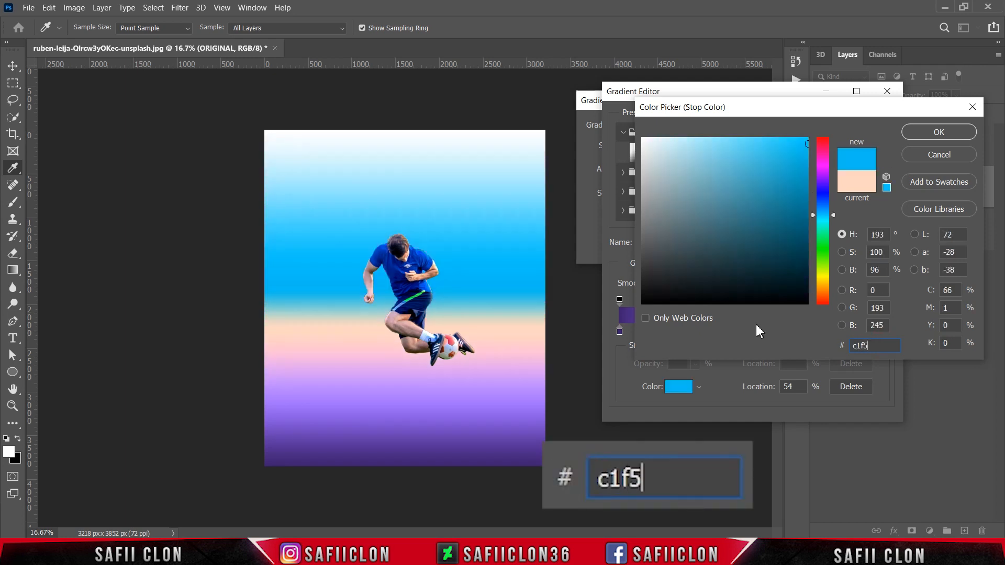
type("ce")
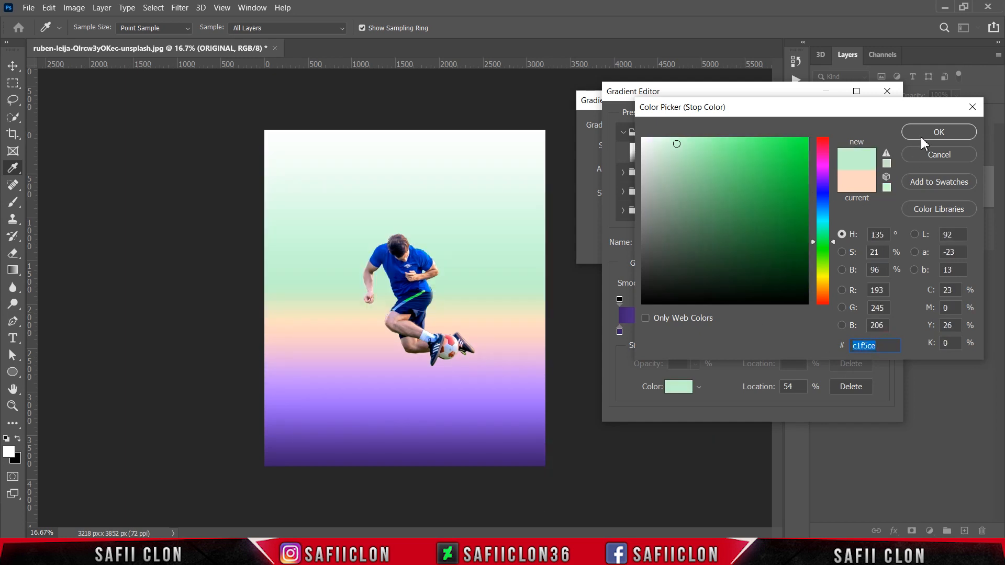
left_click(923, 131)
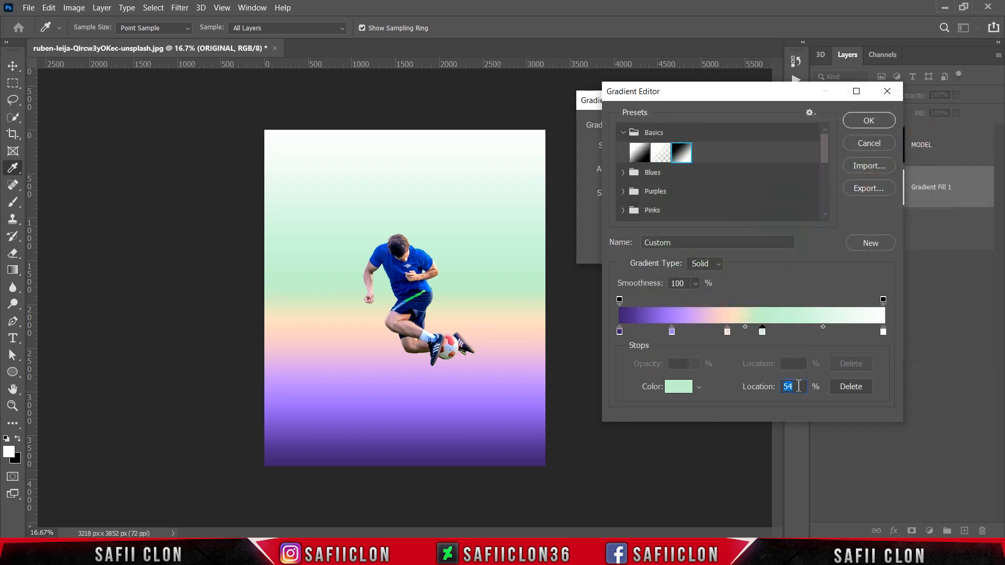
type("58")
Add a color stop between the mint green and white stops, with color fb83c1 at location 78%.
left_click(824, 331)
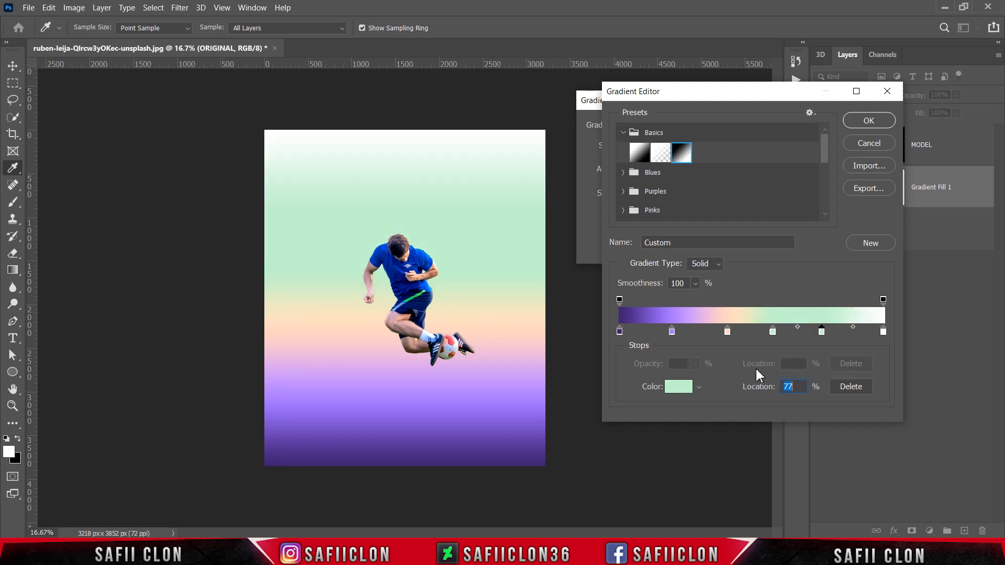
left_click(680, 388)
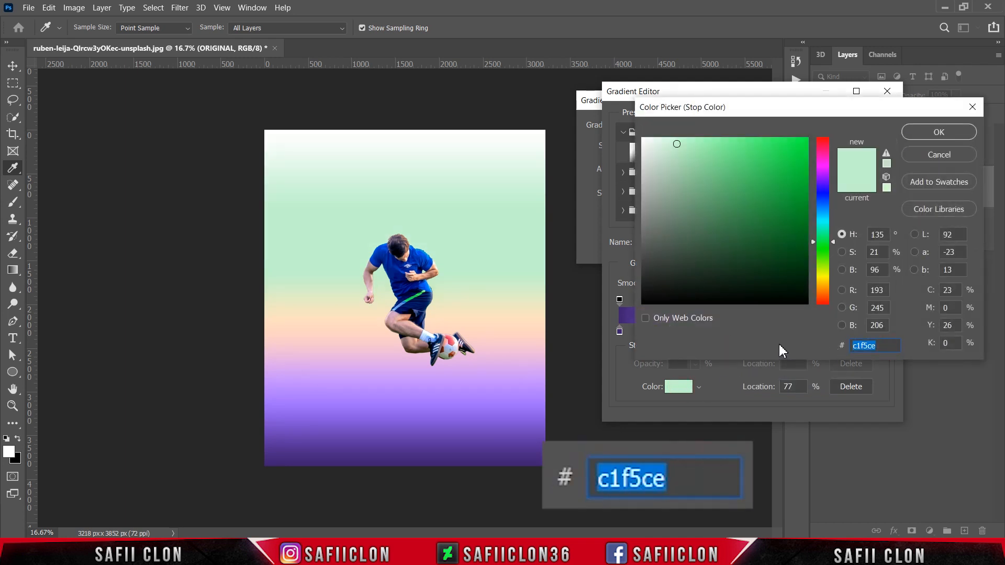
type("fb83")
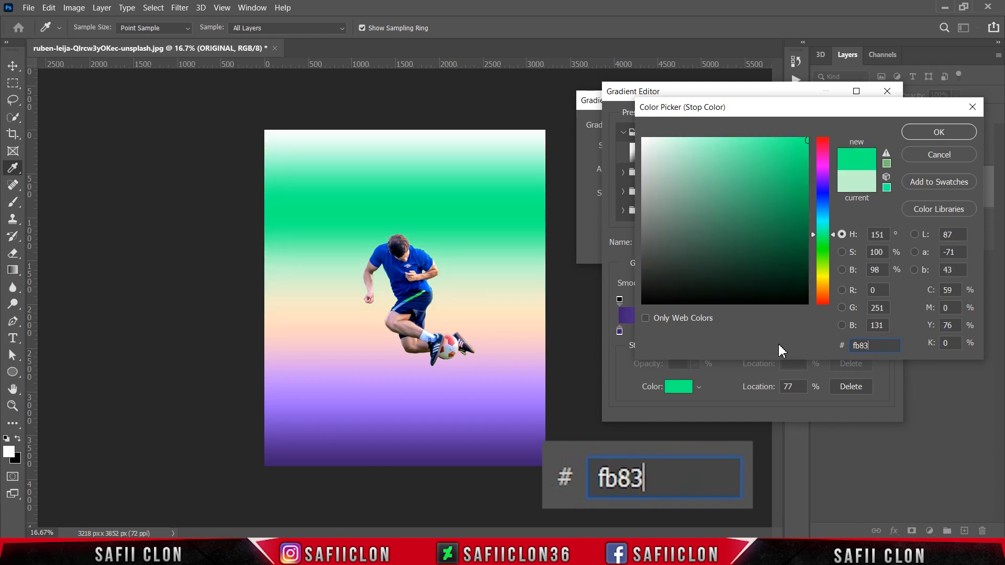
type("c1")
double_click(873, 345)
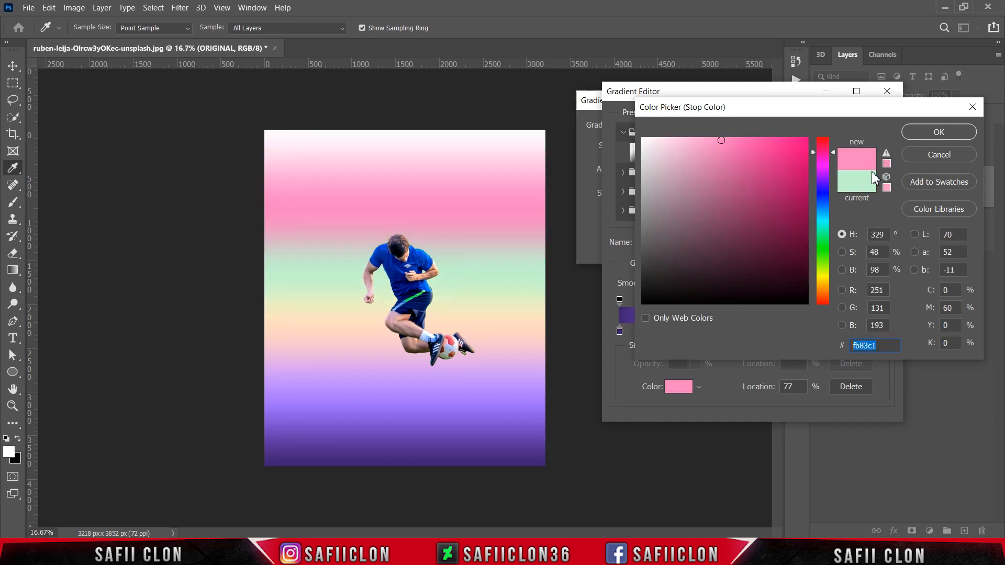
left_click(921, 136)
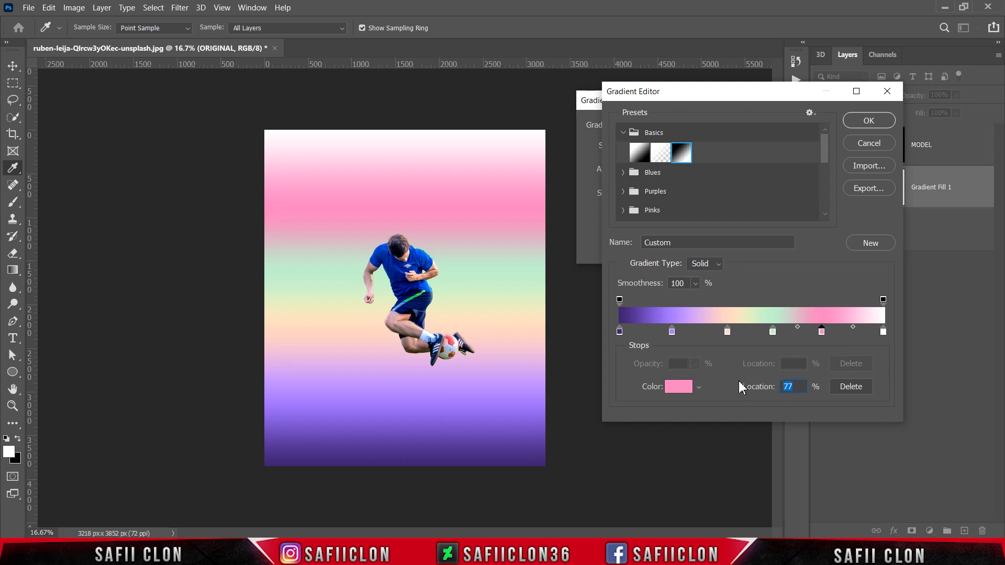
type("78")
Set the color of the gradient's white end stop to af3574 and accept the custom gradient.
left_click(883, 332)
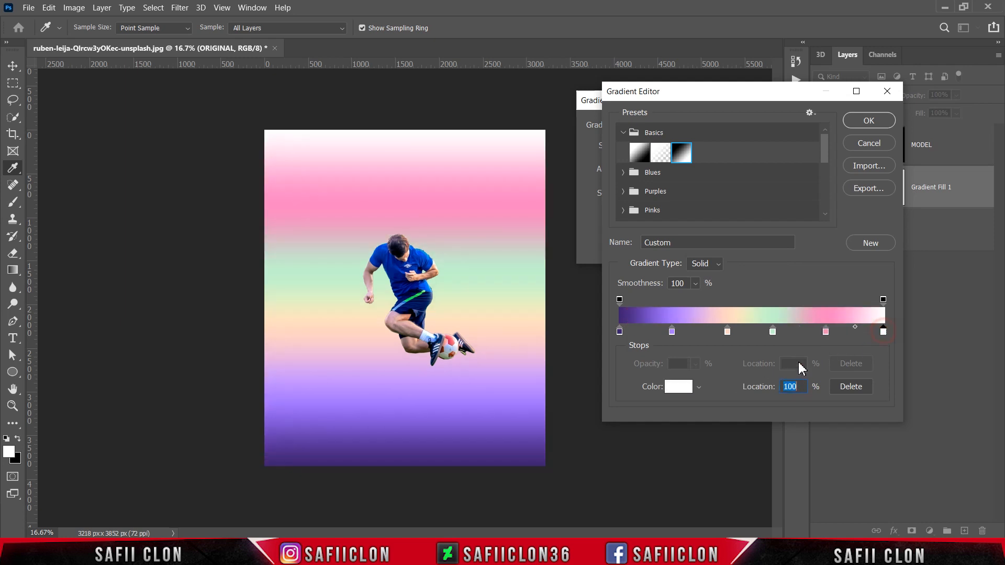
left_click(677, 387)
type("a")
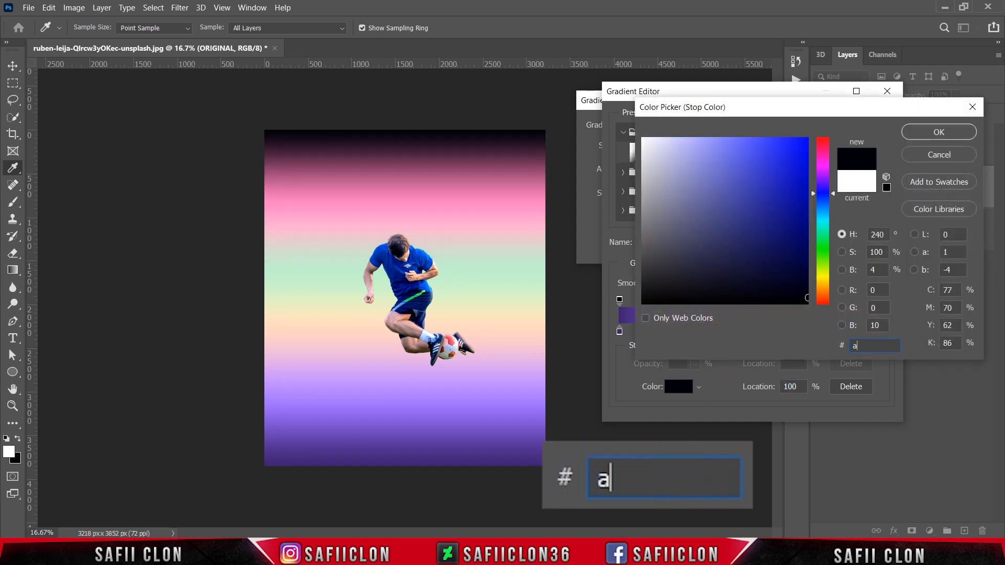
type("f3574")
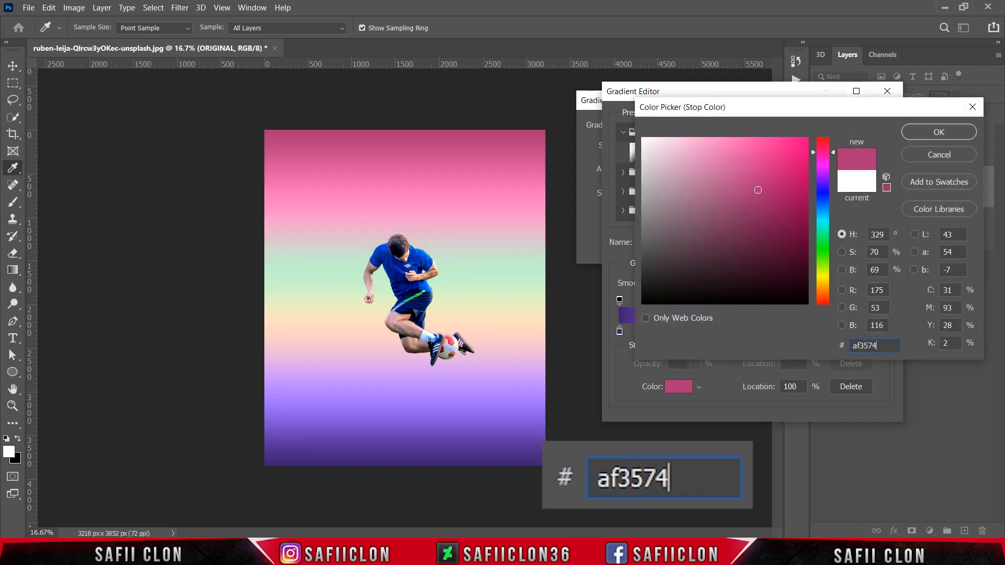
left_click(916, 134)
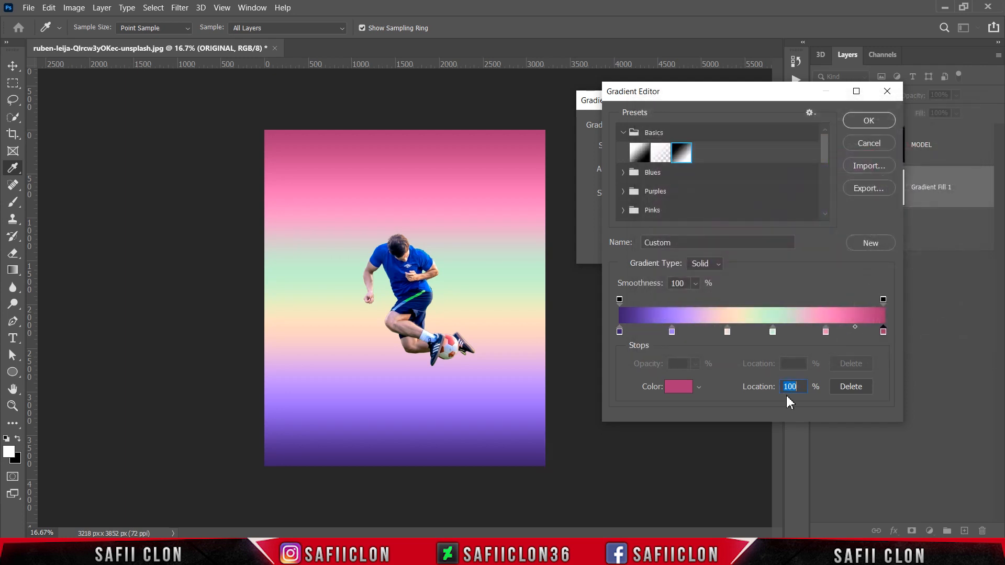
left_click_drag(805, 386, 758, 382)
left_click(868, 120)
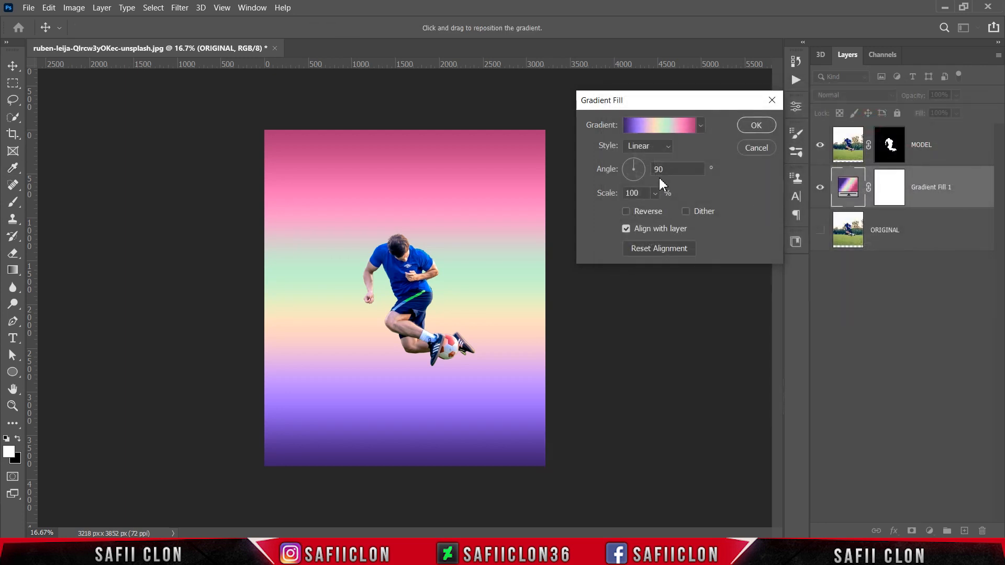
Keep the gradient fill Linear, set its angle to 144.17° and scale to 166%, and apply it.
left_click(664, 149)
left_click(657, 160)
left_click_drag(637, 168, 617, 157)
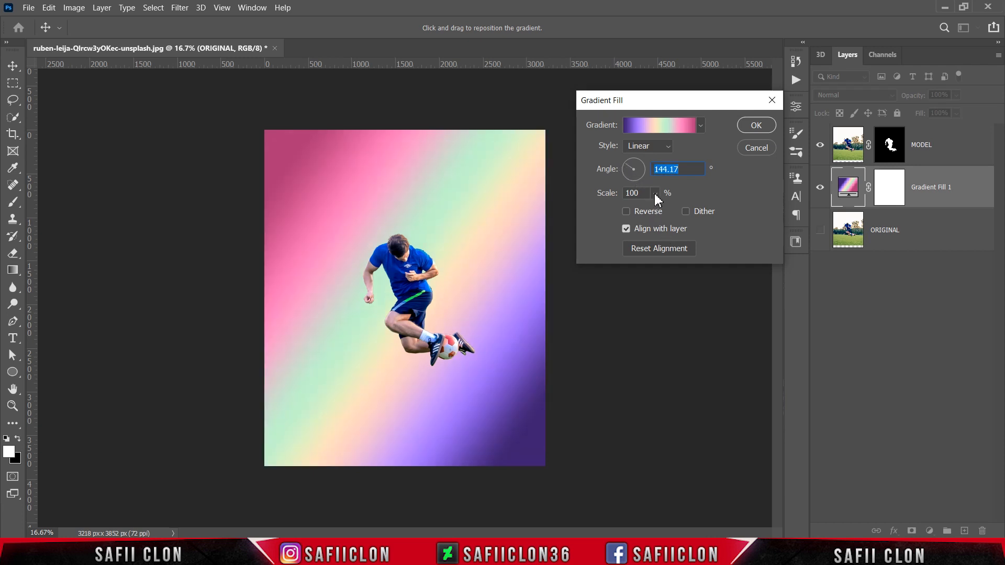
left_click(655, 194)
left_click_drag(658, 211, 662, 208)
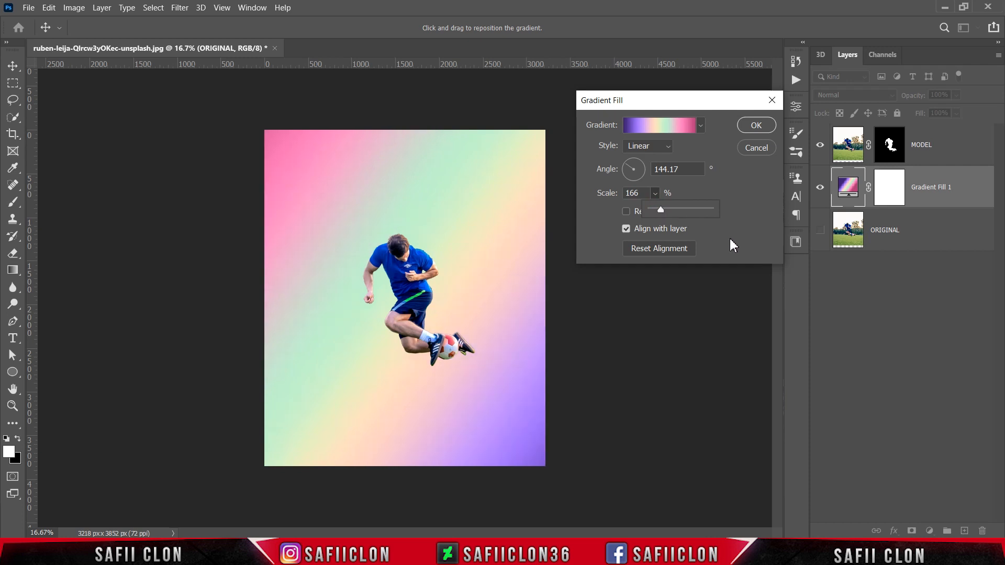
left_click(755, 125)
key("c")
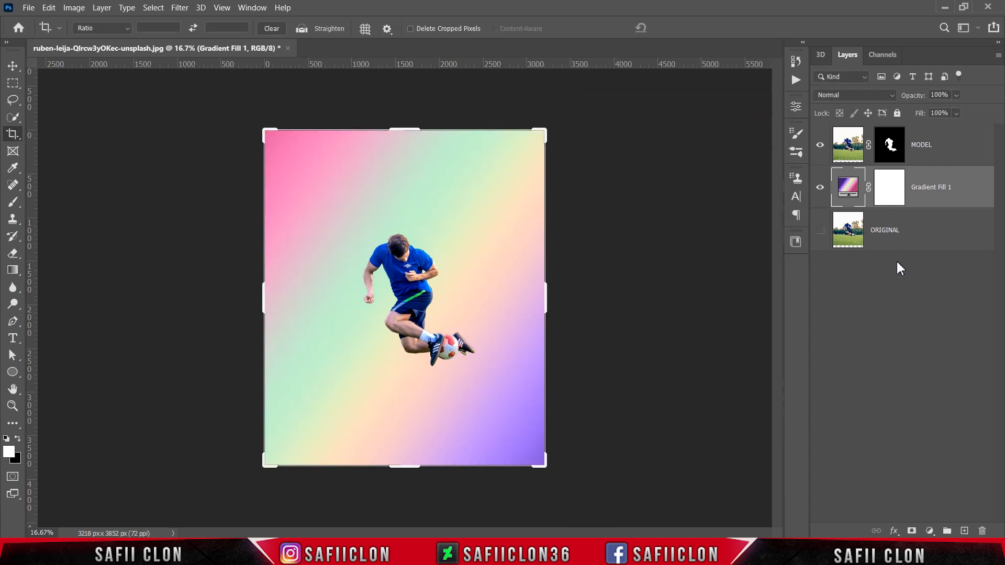
Group the Gradient Fill 1 layer into a new group named BACKGROUND and collapse the group.
right_click(936, 179)
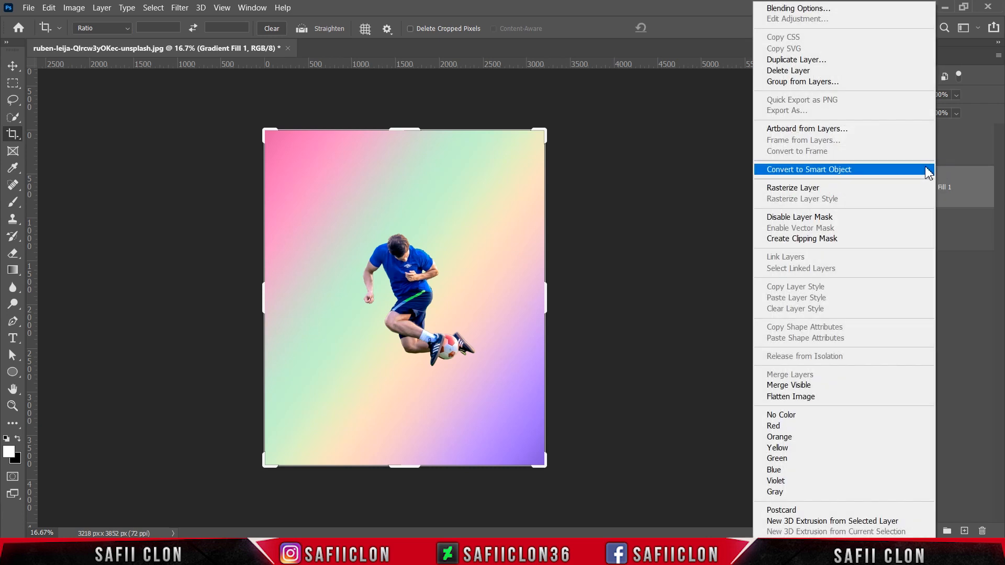
left_click(804, 82)
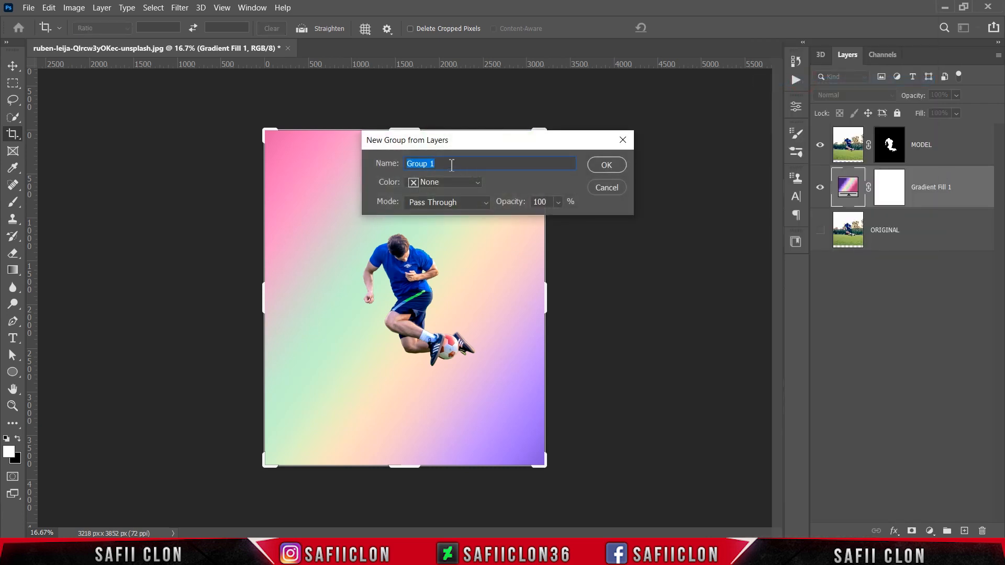
left_click_drag(448, 163, 395, 158)
type("BACKGROUND")
left_click(606, 166)
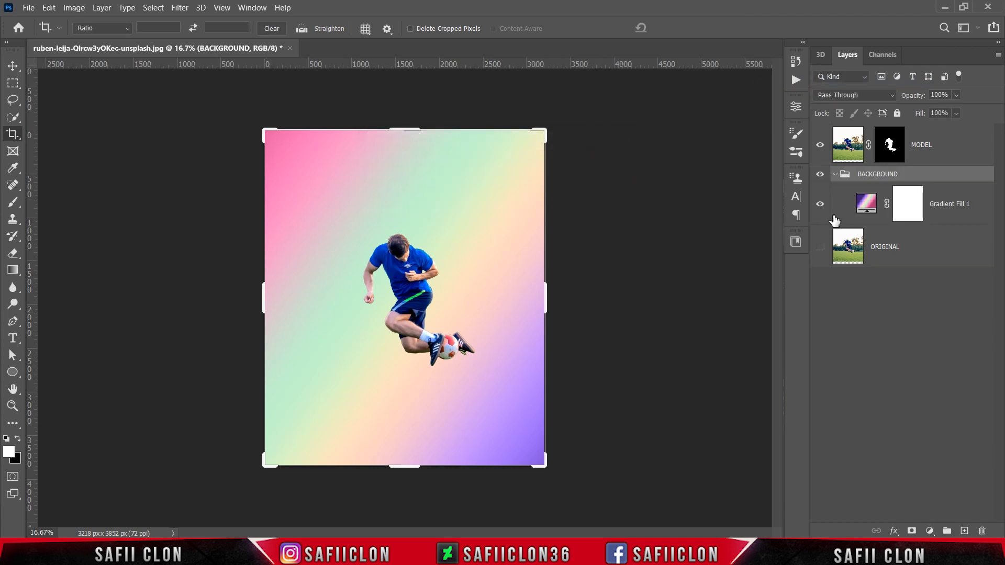
left_click(836, 175)
Group the MODEL layer into a new group named MODEL and collapse the group.
left_click(947, 148)
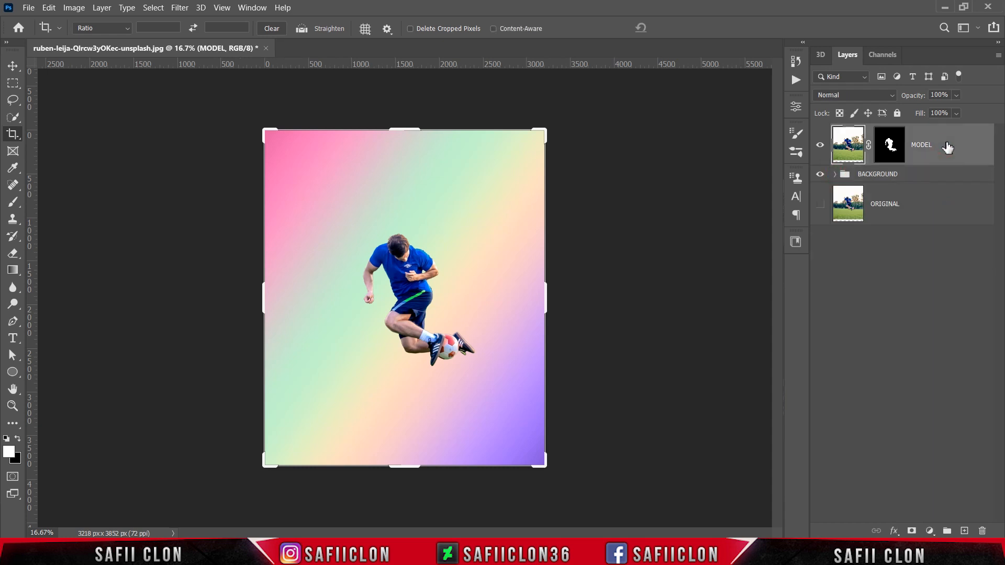
right_click(947, 148)
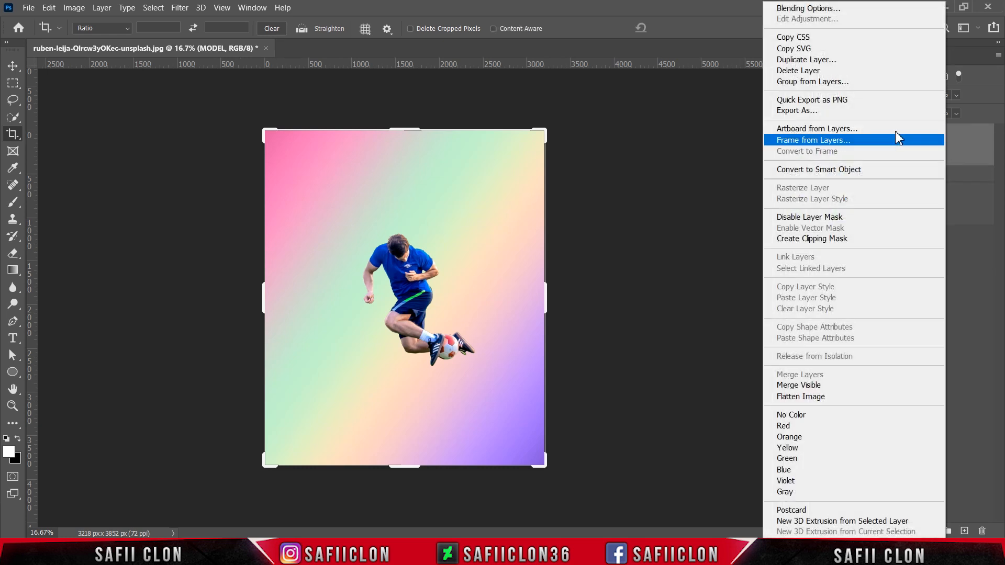
left_click(809, 81)
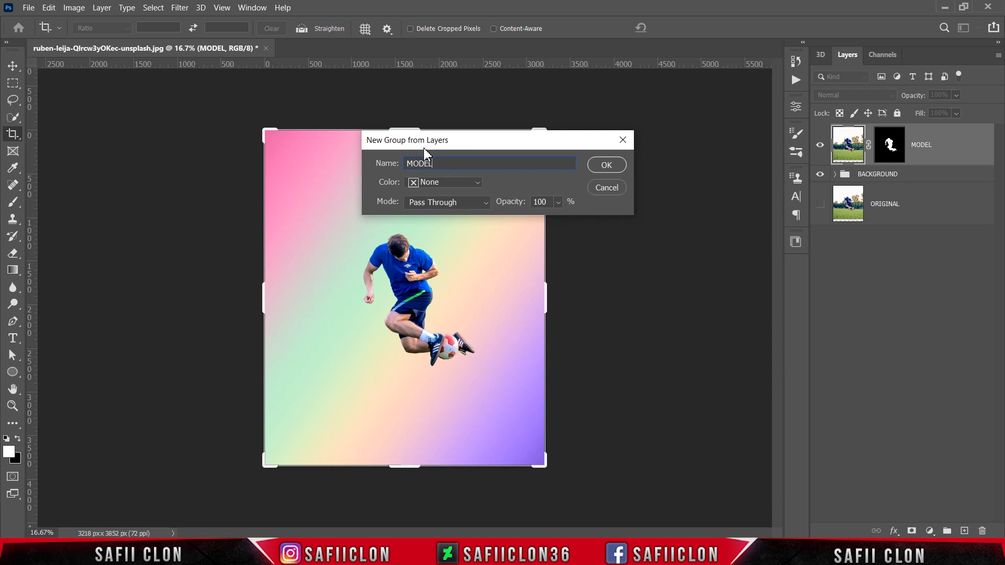
left_click(604, 168)
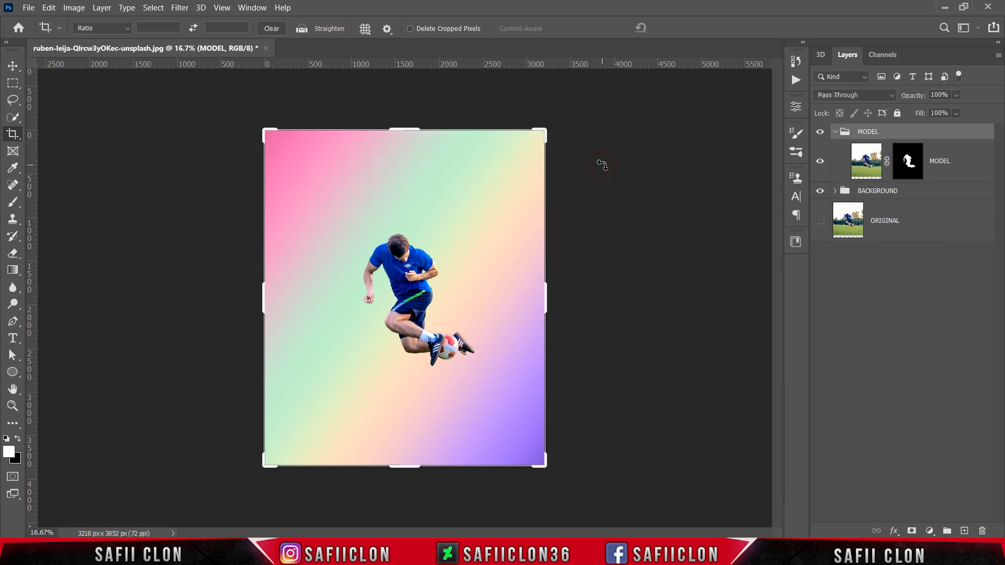
left_click(835, 132)
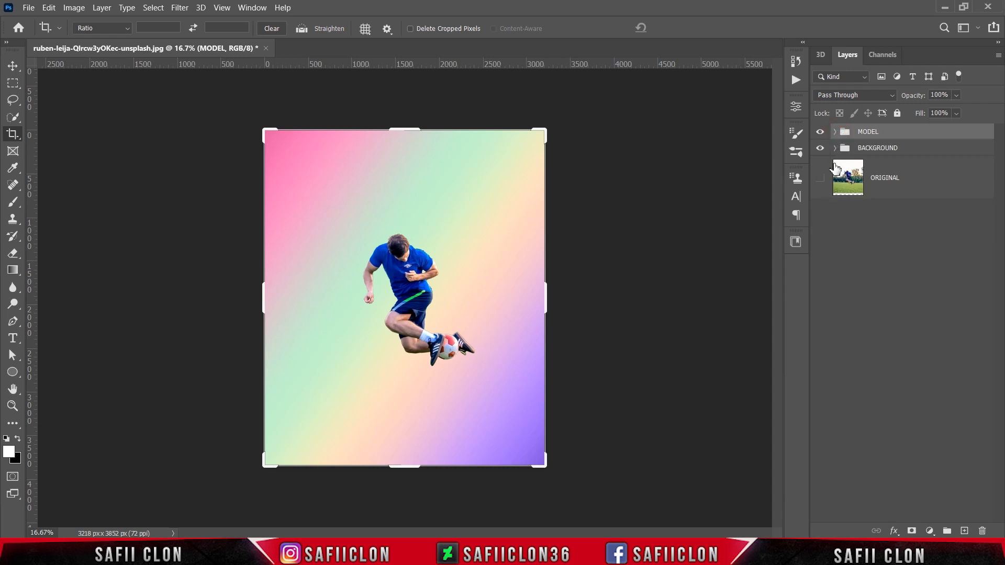
Create a new empty layer directly above Gradient Fill 1 inside the BACKGROUND group.
left_click(835, 149)
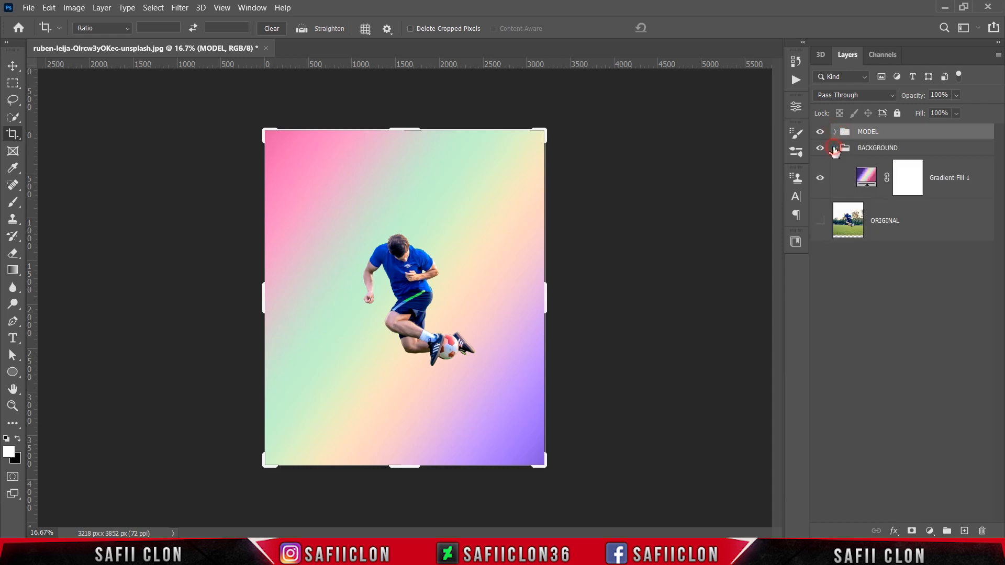
left_click(948, 189)
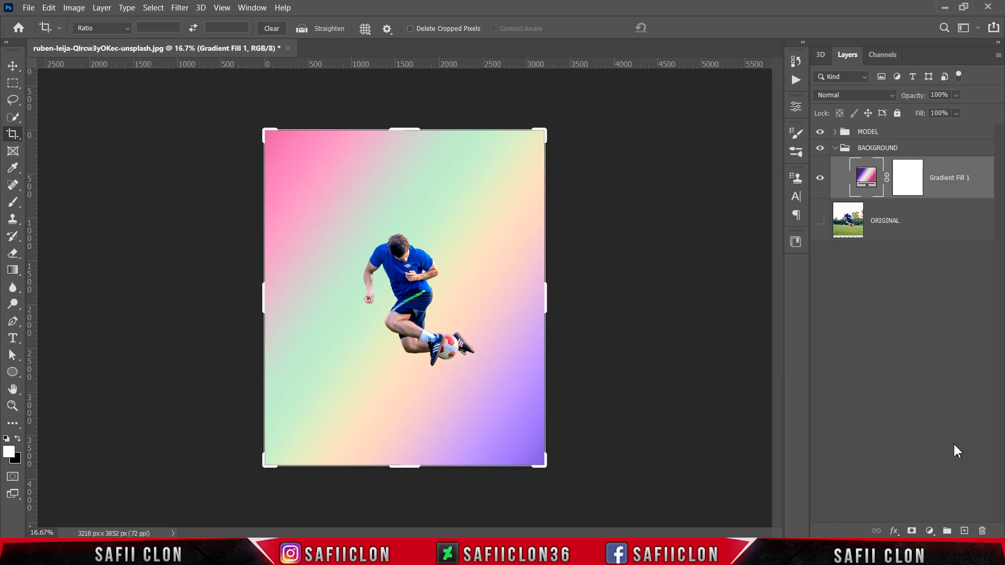
left_click(965, 531)
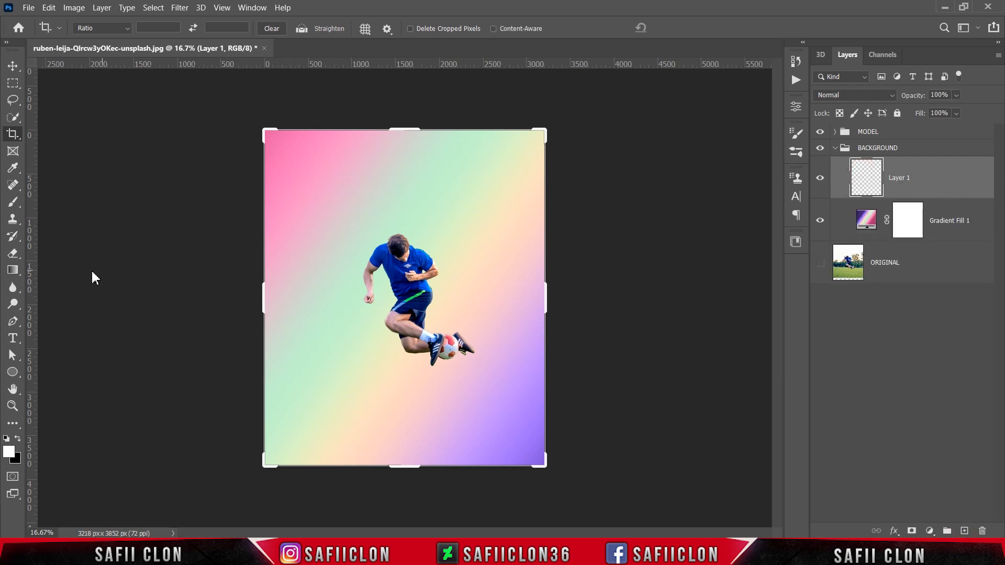
Set up the Gradient tool with the basic foreground-to-transparent preset, Linear style and black as the foreground color.
left_click(13, 272)
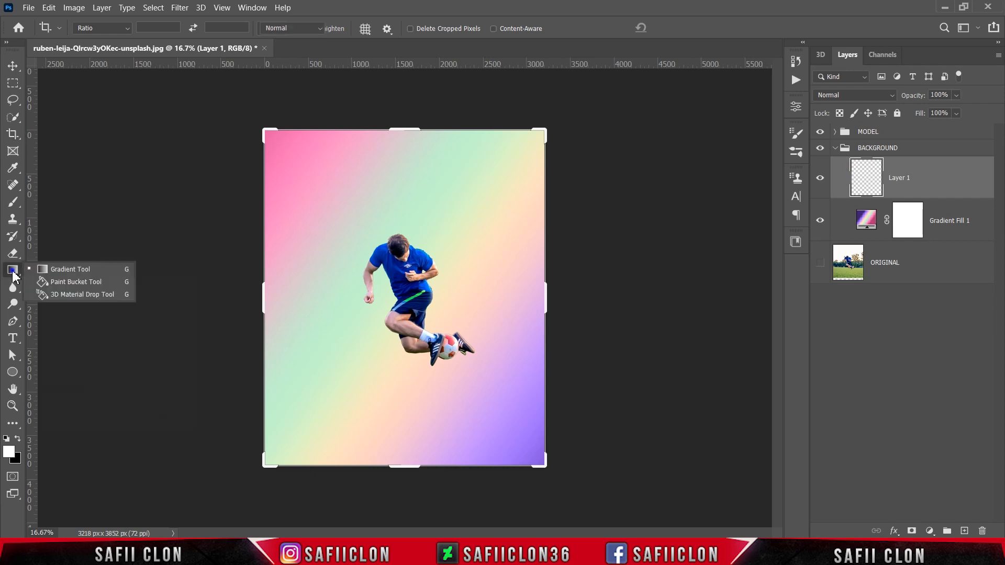
left_click(55, 270)
left_click(124, 28)
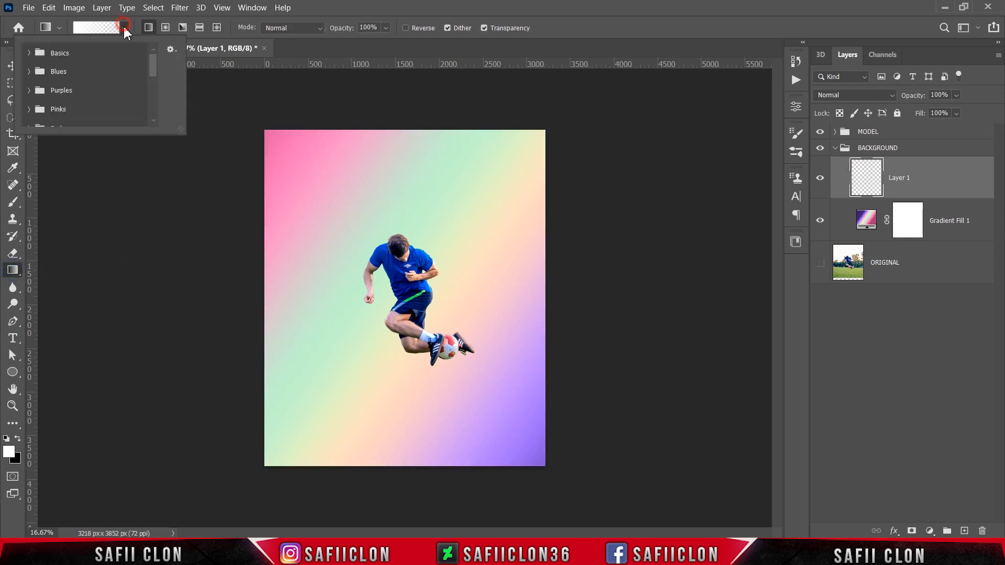
left_click(29, 53)
left_click(68, 78)
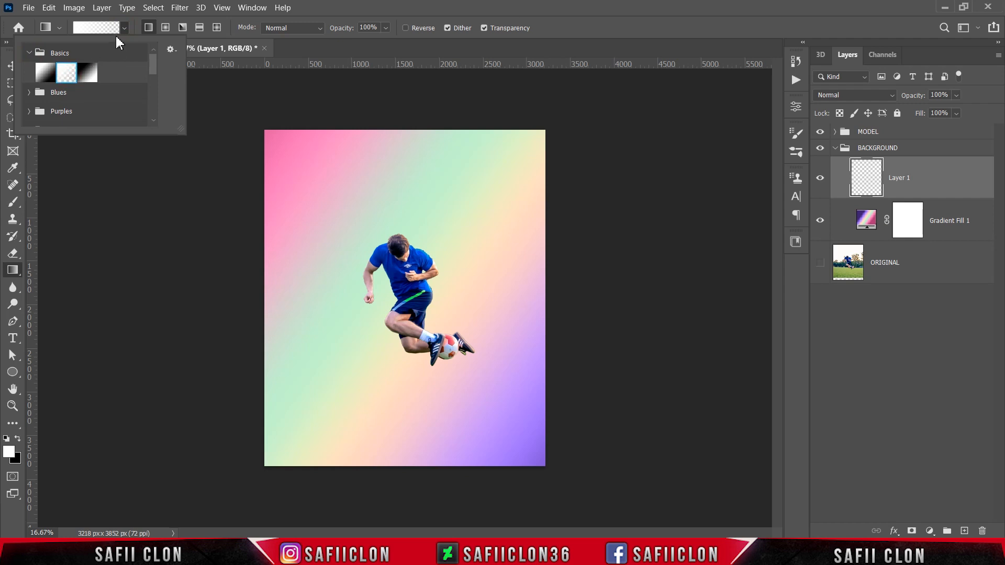
left_click(121, 24)
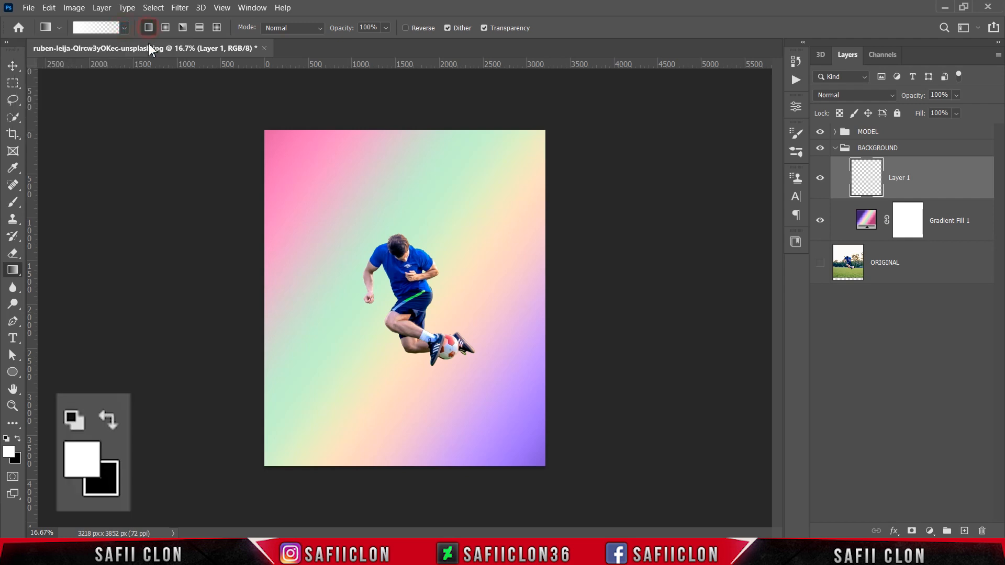
left_click(18, 440)
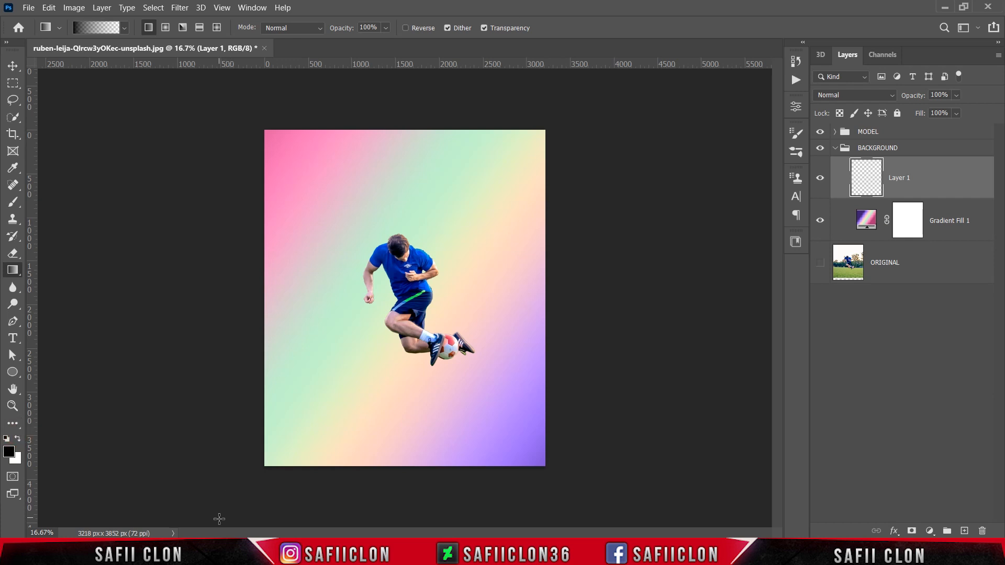
Draw black gradients on Layer 1 from beyond the canvas's lower-left corner diagonally past the player, and set the layer's blend mode to Overlay.
left_click_drag(218, 518, 426, 290)
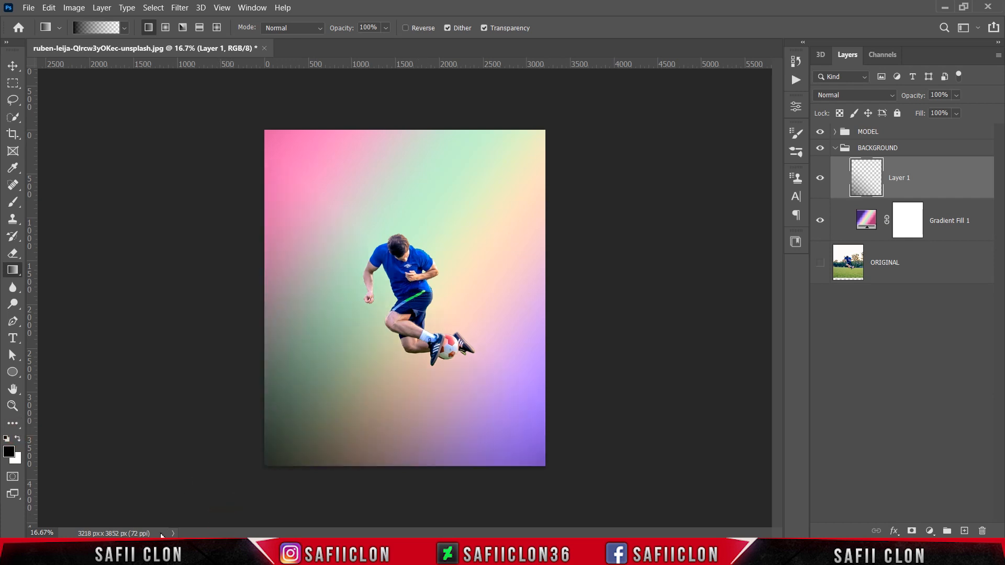
left_click_drag(219, 516, 476, 219)
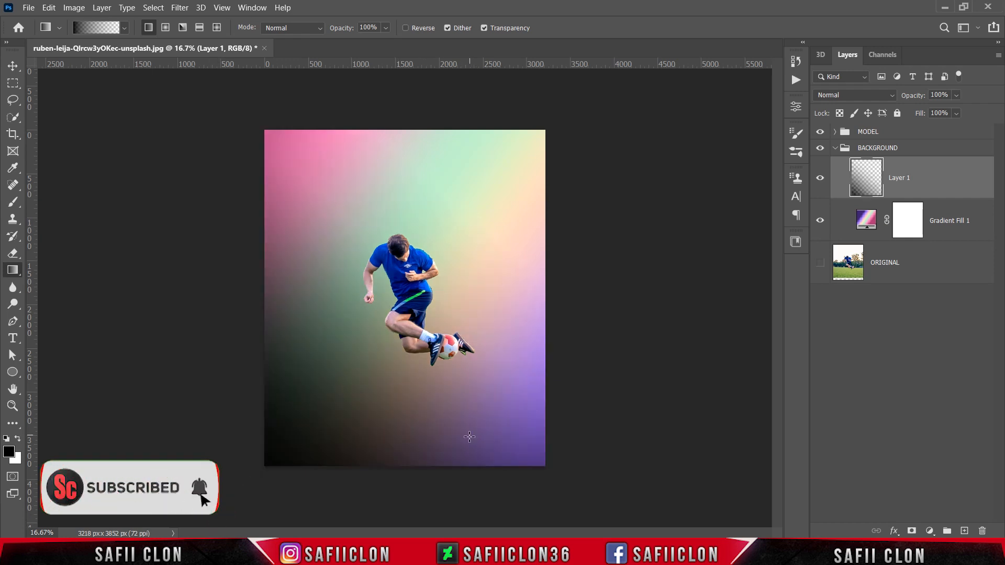
left_click(890, 96)
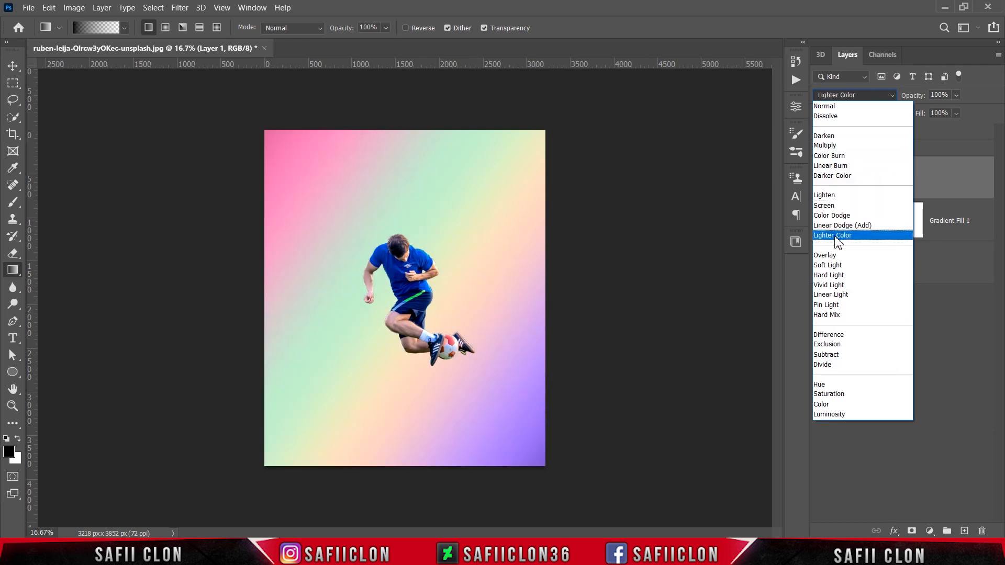
left_click(834, 255)
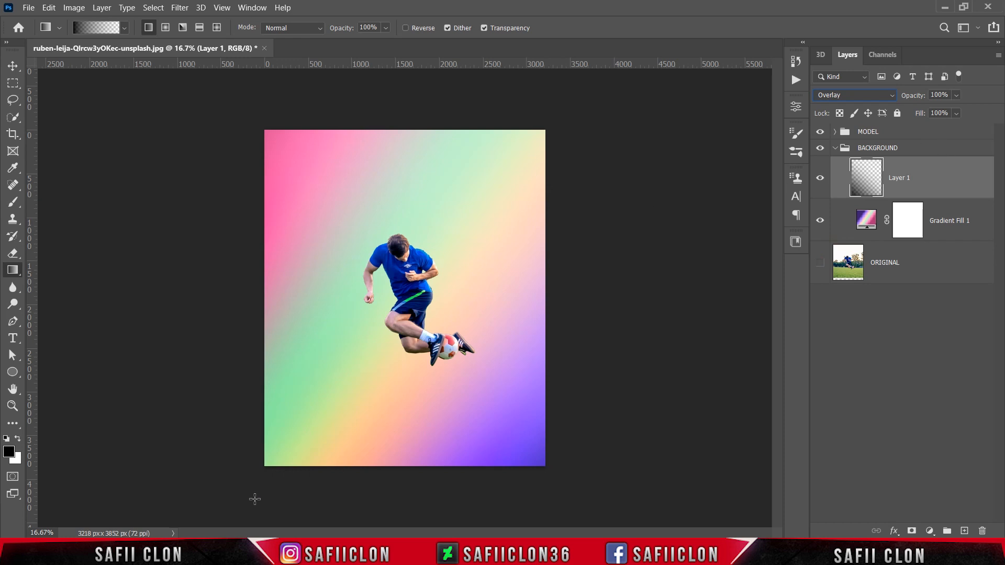
left_click_drag(214, 518, 490, 197)
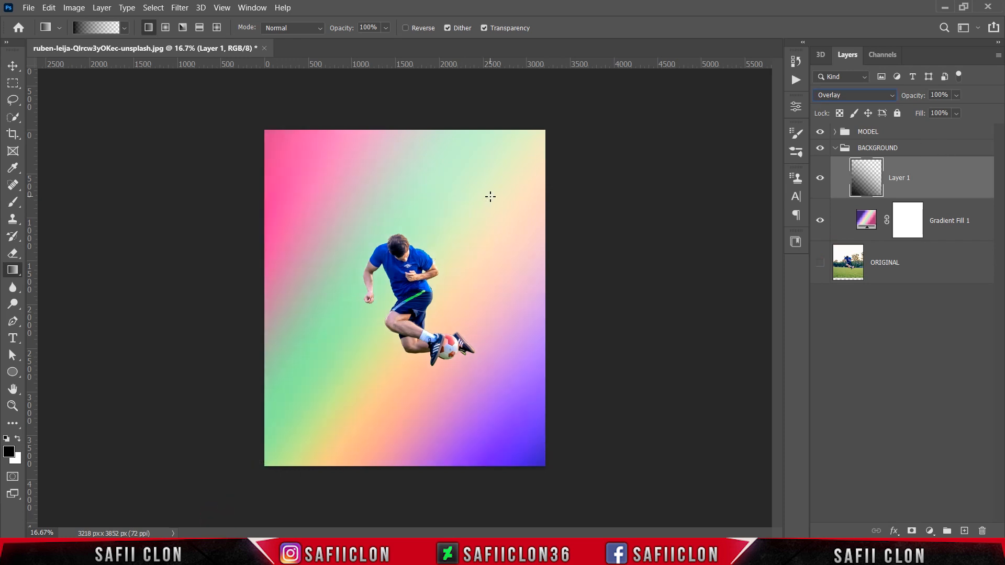
Reduce the fill of Layer 1 to 62%.
left_click(926, 189)
left_click(956, 114)
left_click(957, 128)
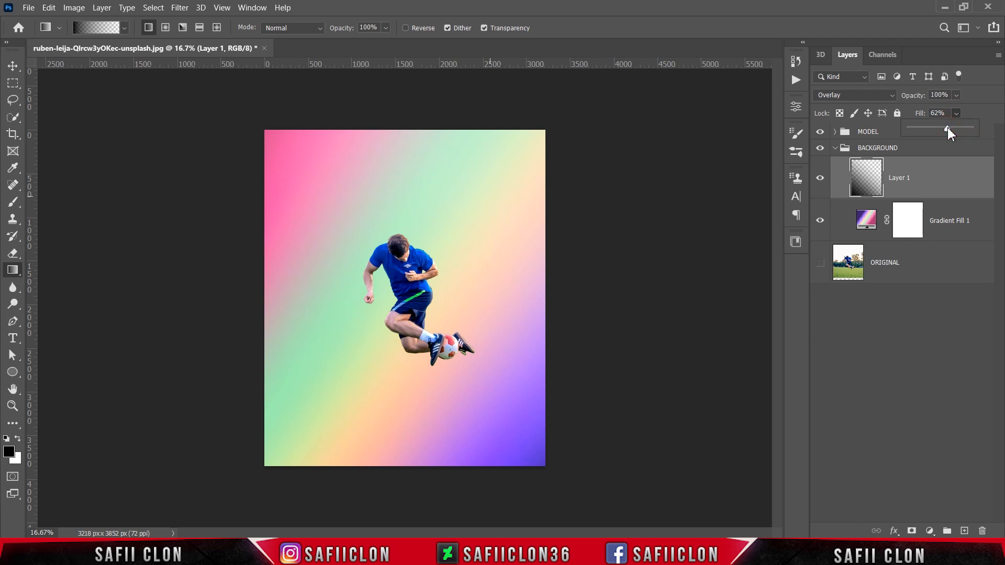
left_click(957, 114)
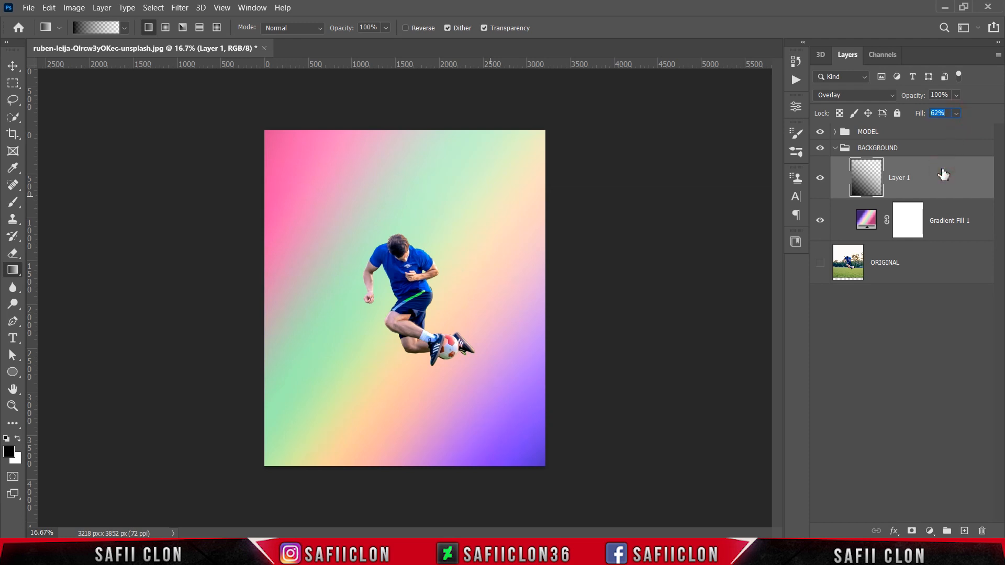
Create a new layer above Layer 1 and ready a linear foreground-to-transparent gradient with white as the foreground color.
left_click(964, 531)
left_click(862, 182)
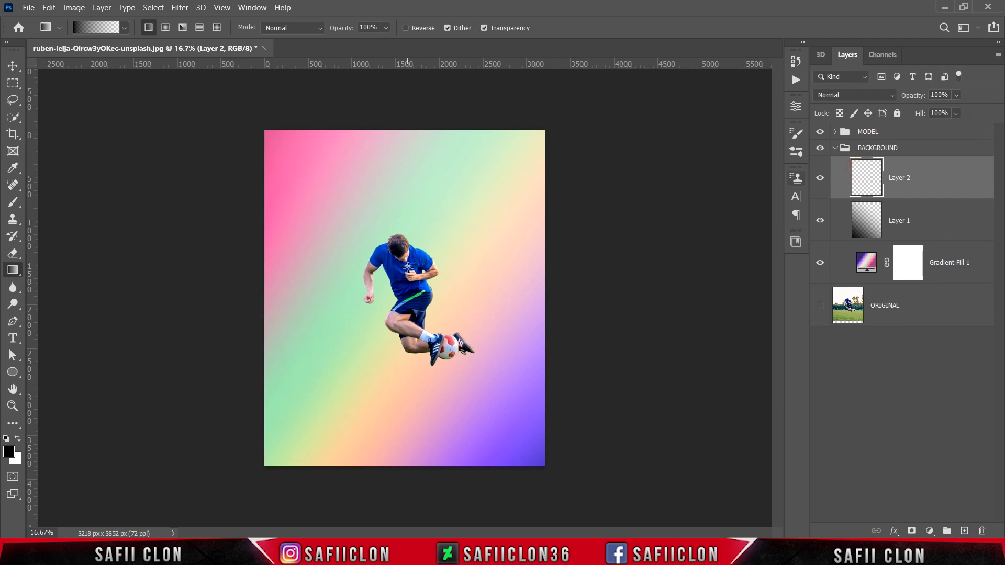
right_click(13, 272)
left_click(46, 266)
left_click(123, 29)
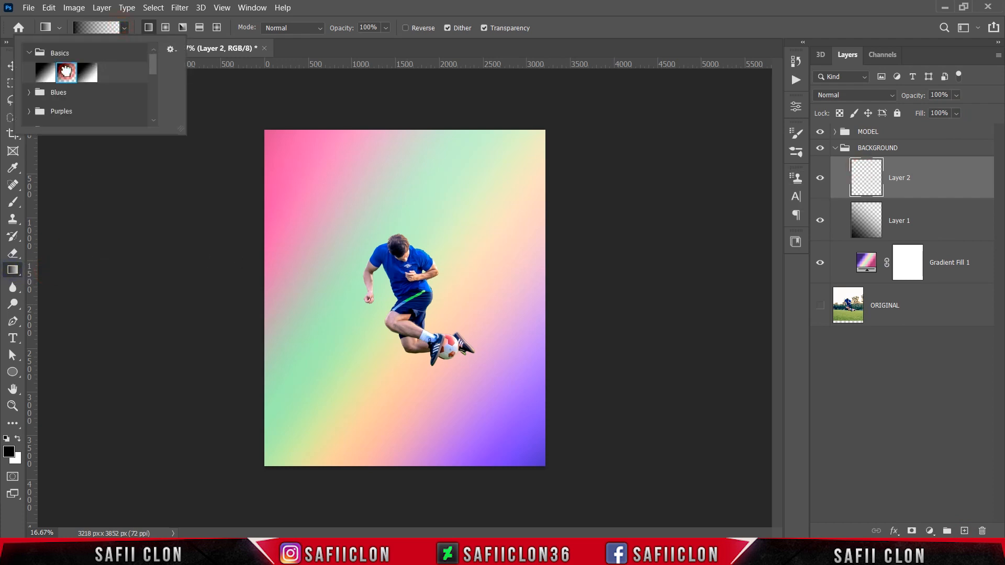
left_click(125, 28)
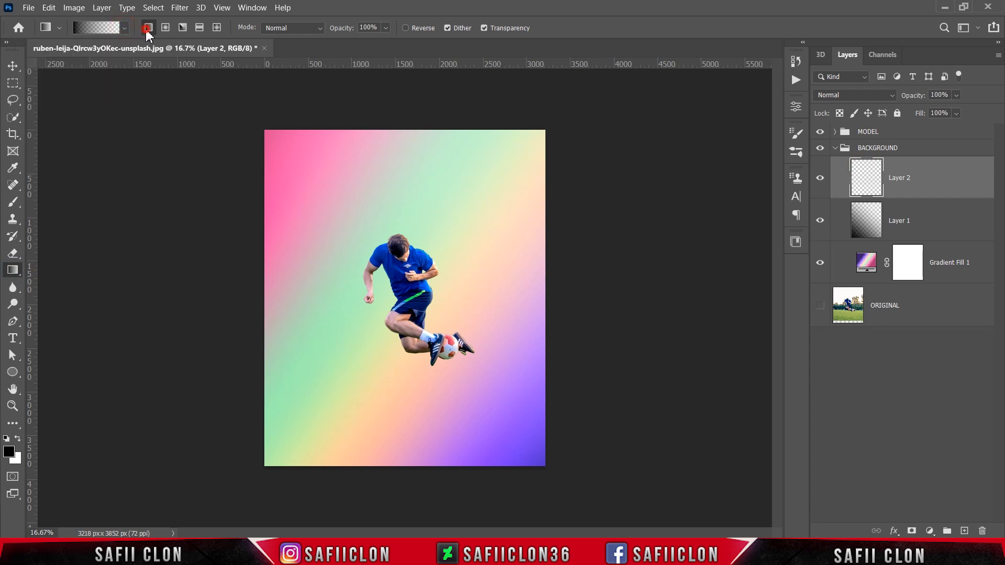
left_click(18, 439)
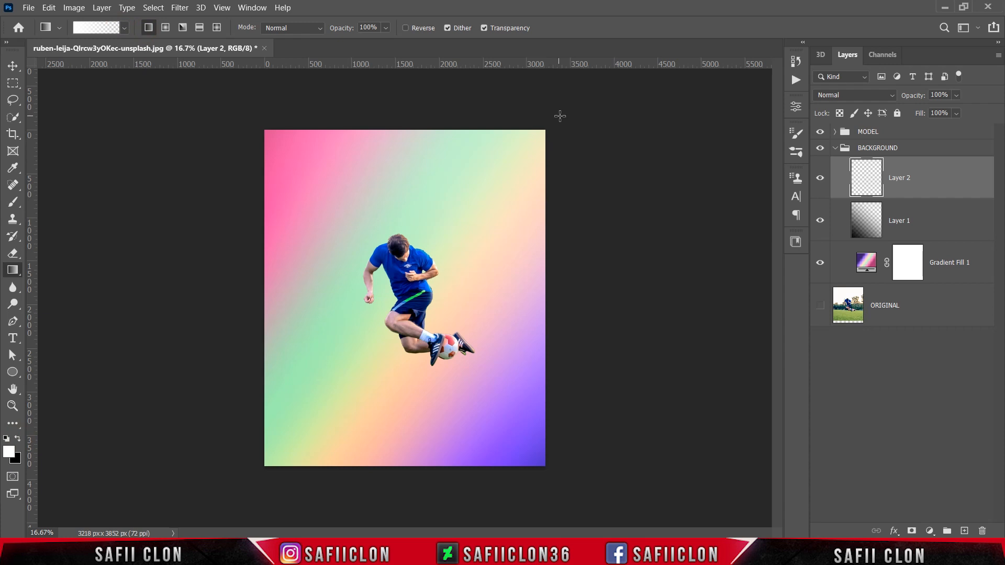
Draw white gradients on Layer 2 from beyond the canvas's upper-right corner toward the player, and set its blend mode to Color Dodge.
left_click_drag(568, 113, 352, 340)
left_click_drag(598, 85, 458, 226)
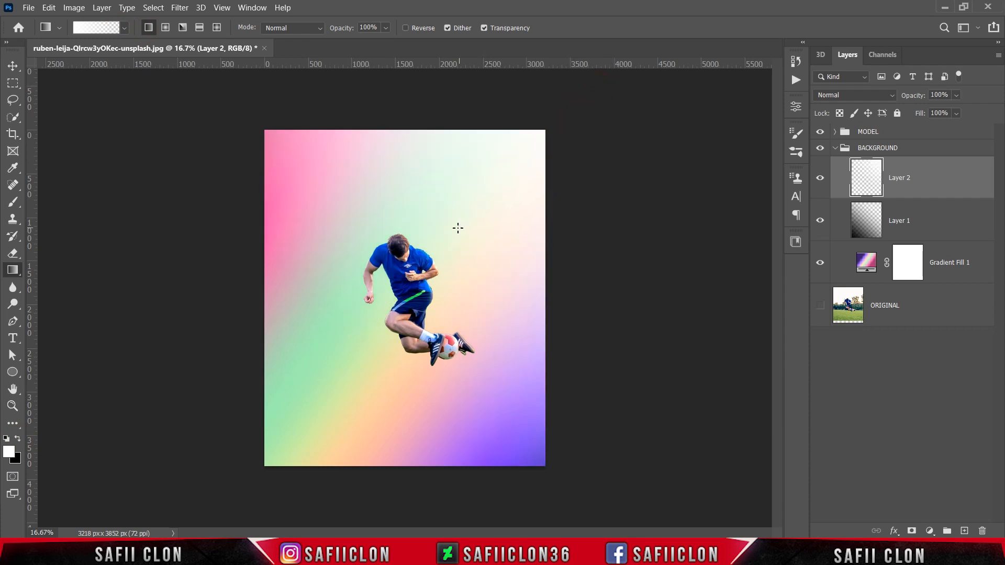
left_click(883, 99)
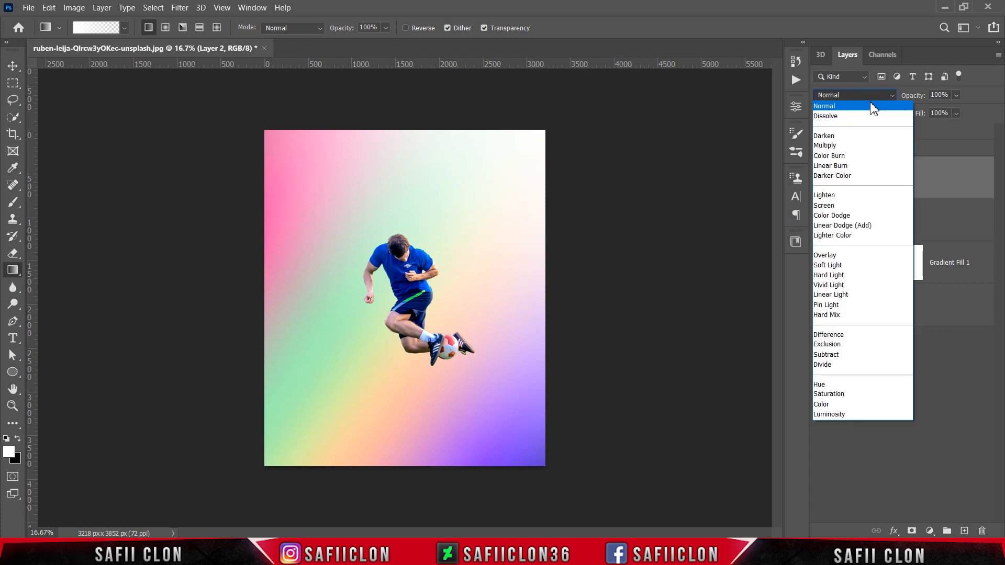
left_click(843, 215)
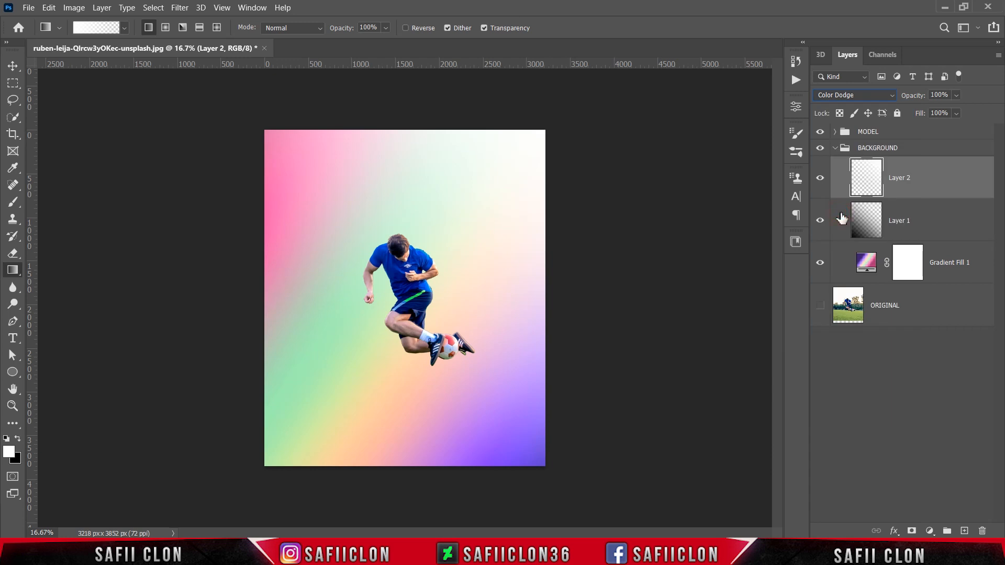
Reduce the fill of Layer 2 to 8% and compare the background with the layer hidden and shown.
left_click(956, 113)
left_click(919, 130)
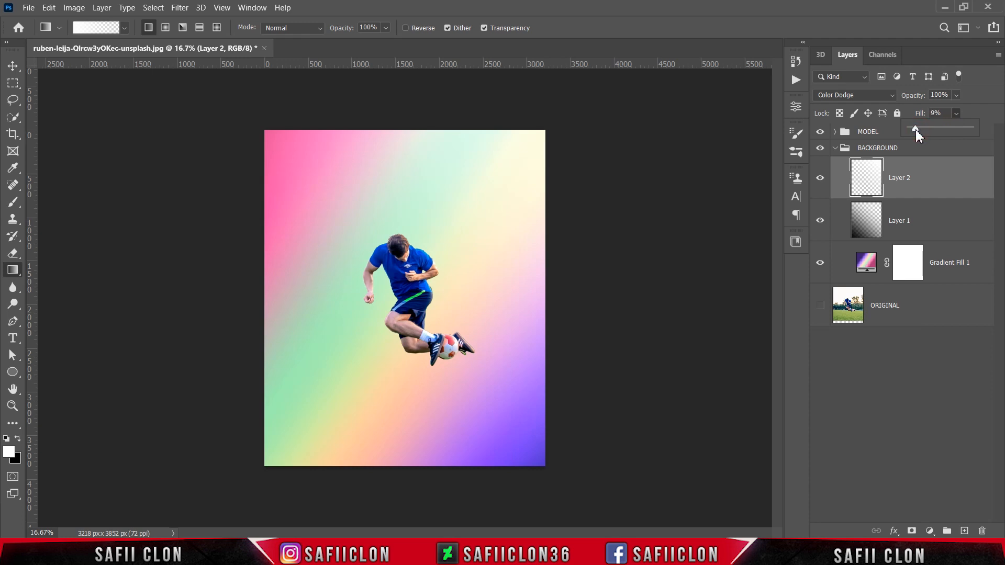
left_click_drag(915, 130, 914, 129)
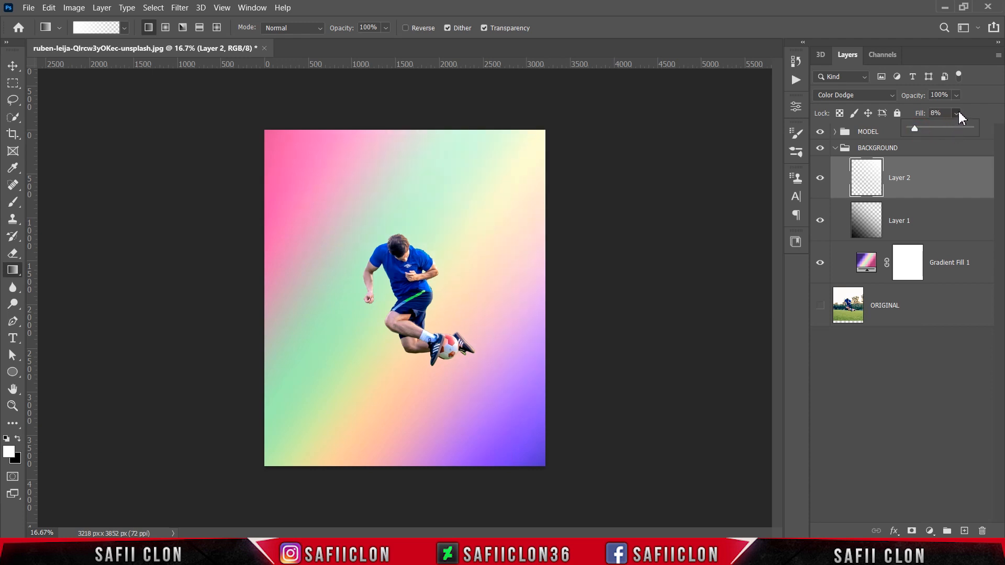
left_click(820, 181)
left_click(821, 180)
left_click(820, 180)
left_click(821, 180)
Collapse the BACKGROUND group, expand the MODEL group, and add a Levels adjustment clipped to the MODEL layer.
left_click(835, 149)
left_click(835, 132)
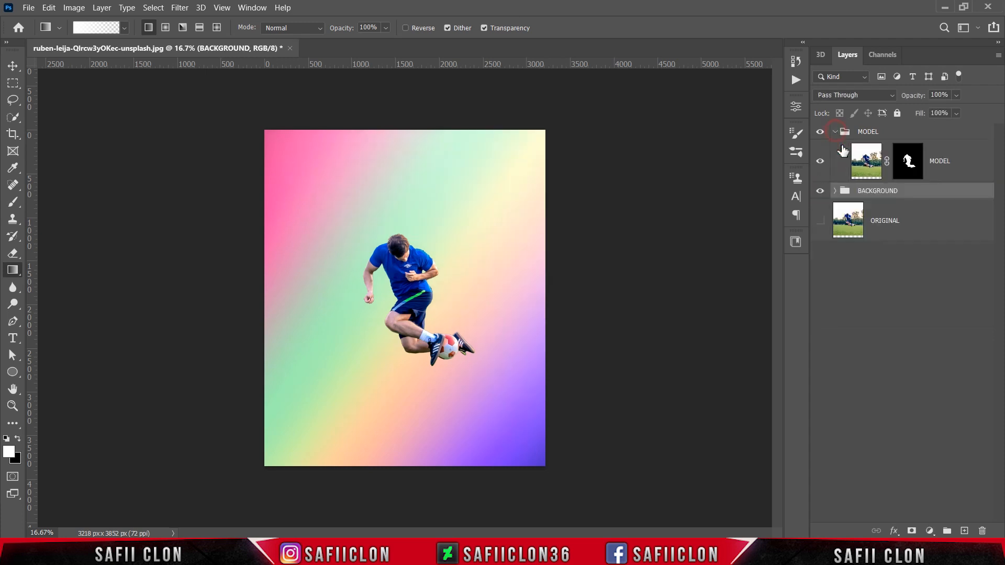
left_click(973, 168)
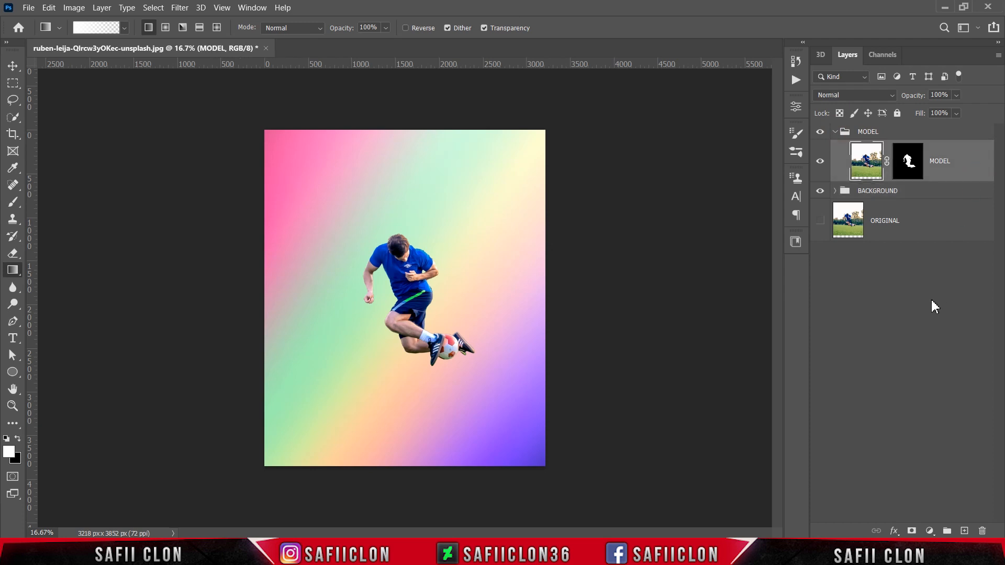
left_click(930, 532)
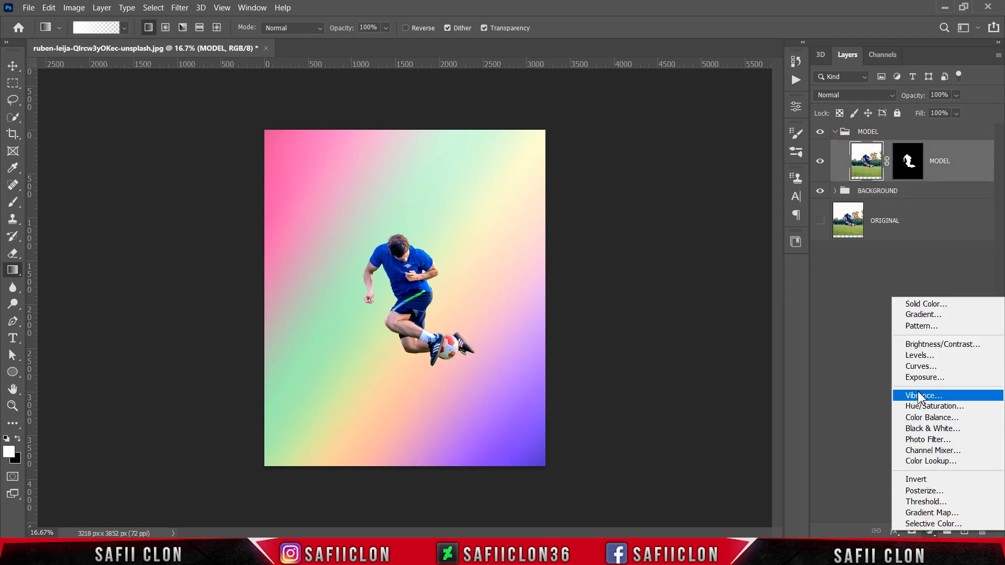
left_click(909, 355)
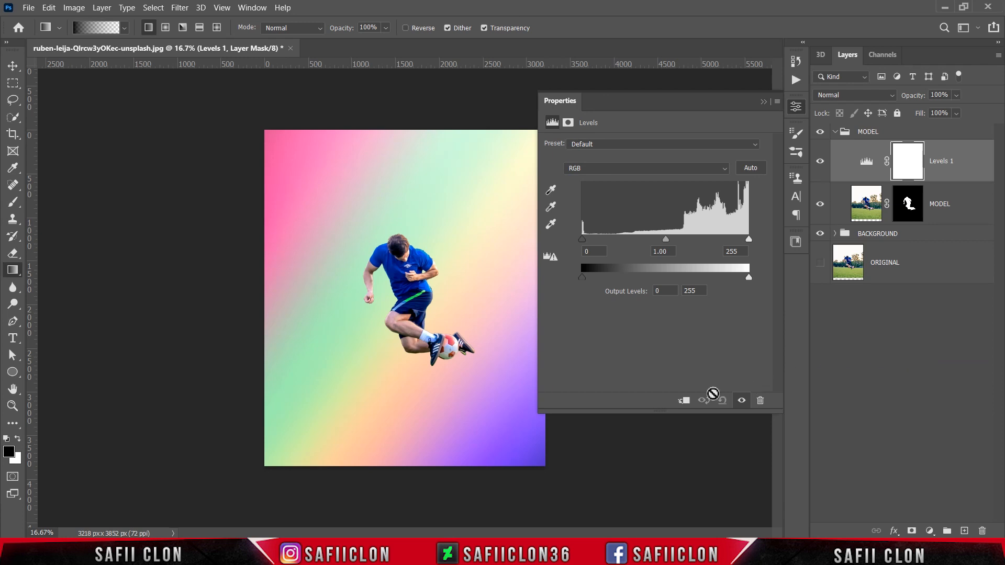
left_click(681, 403)
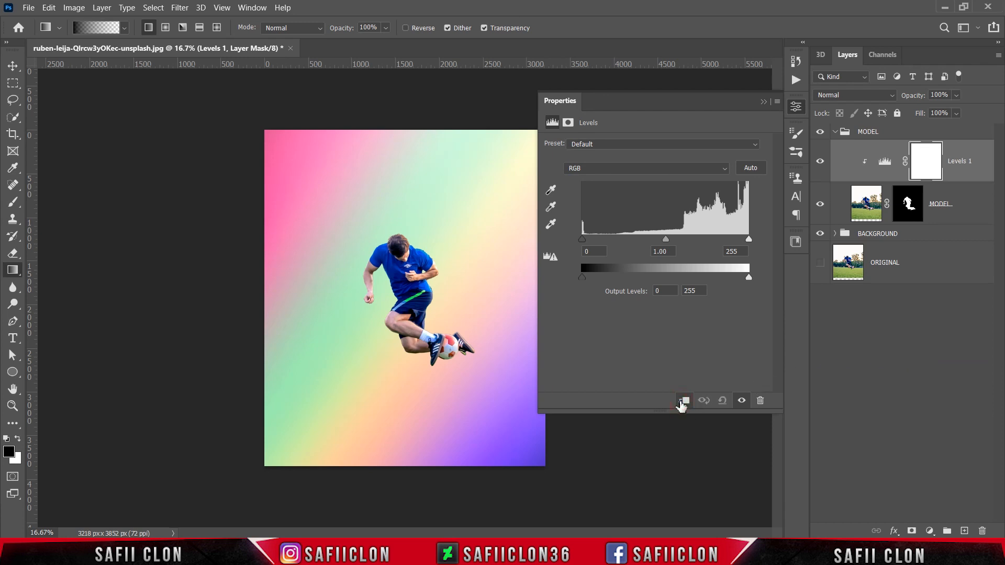
Darken the player by setting the Levels midtone to 0.79 and output levels to 6 and 110, and compare with the adjustment hidden.
key("ctrl+plus")
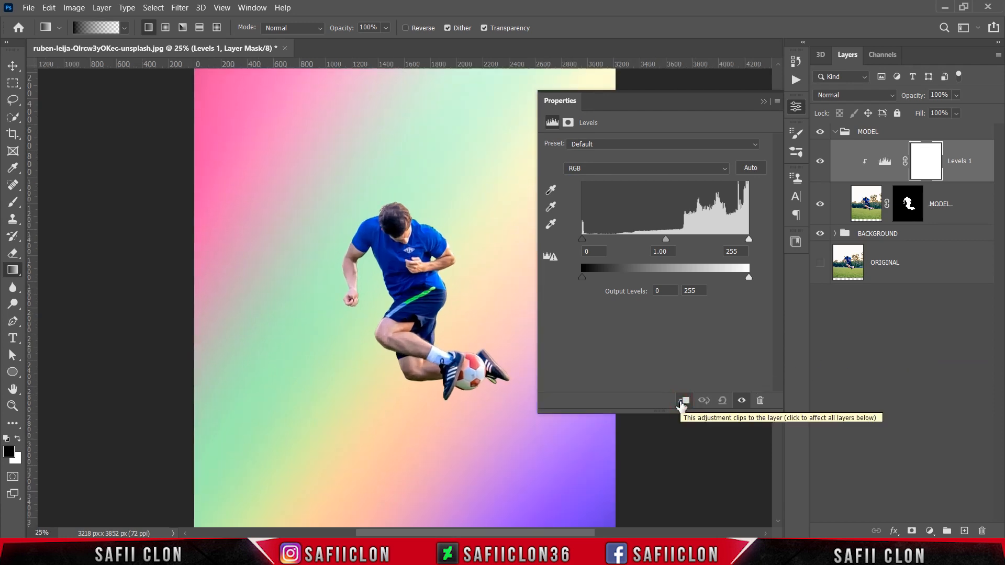
left_click_drag(667, 244, 682, 244)
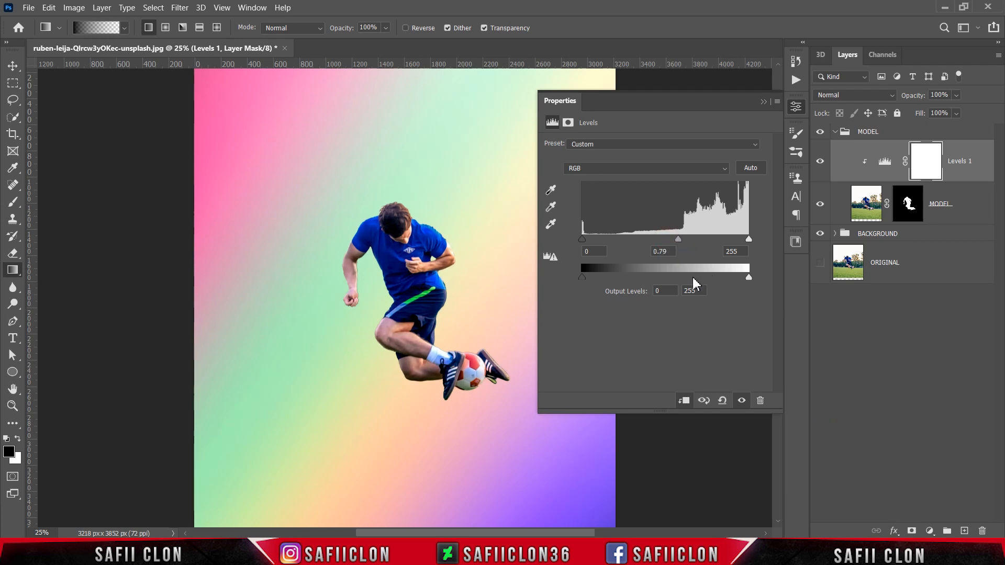
left_click_drag(749, 278, 653, 279)
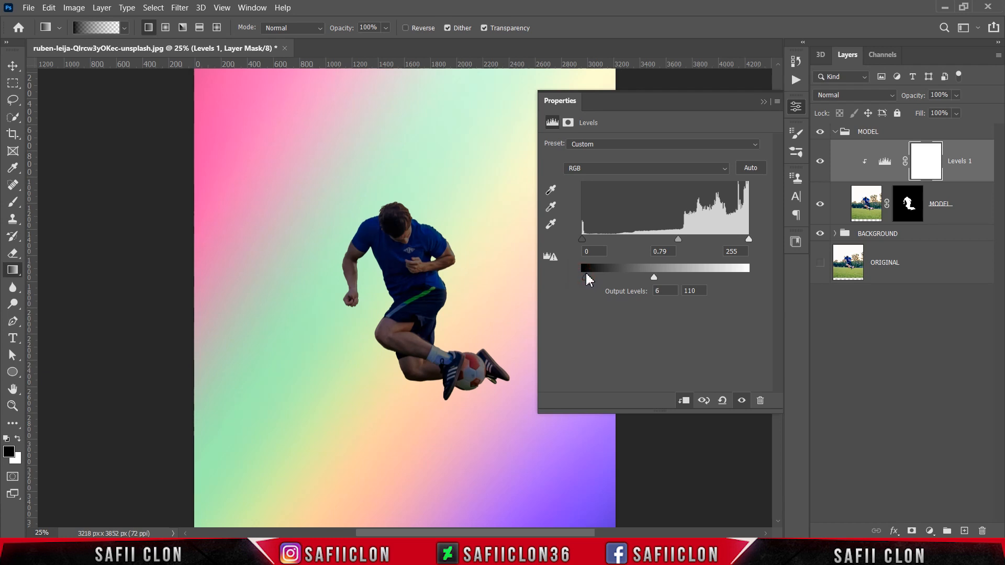
left_click(763, 102)
left_click(820, 162)
left_click(819, 161)
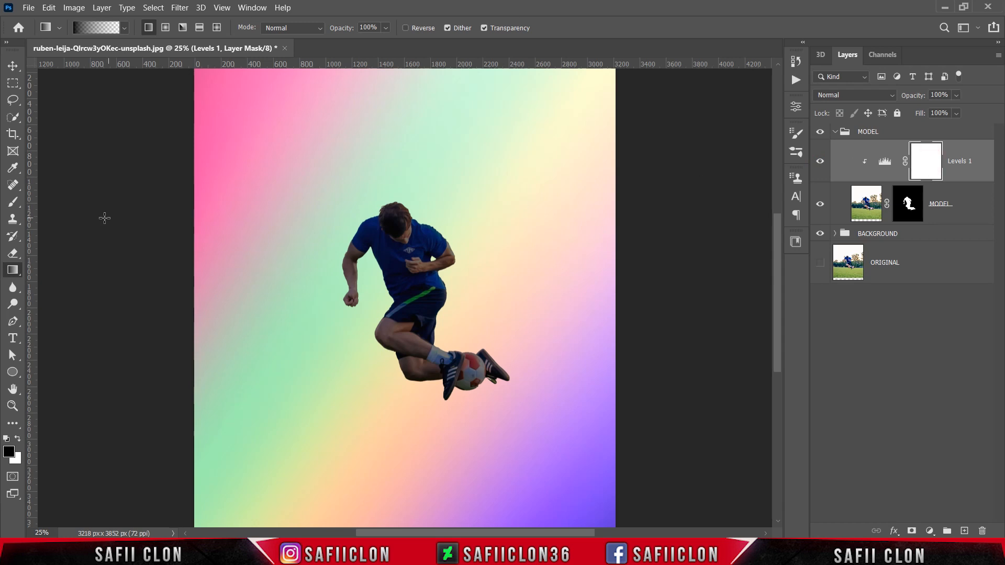
Set up the Brush tool with the Soft Round tip at 180 px, 0% hardness and 17% opacity.
left_click(13, 202)
left_click(56, 200)
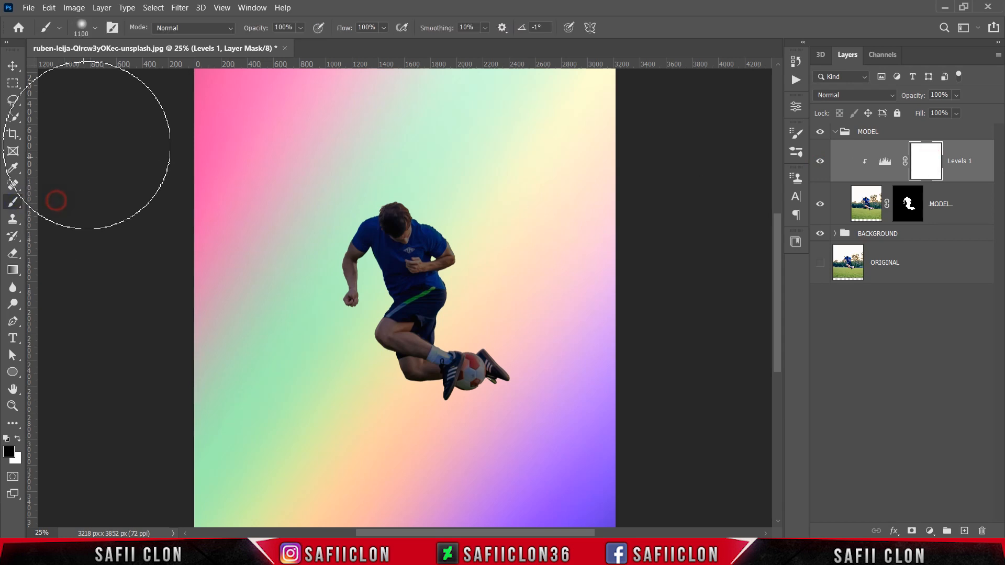
left_click(95, 27)
left_click(112, 197)
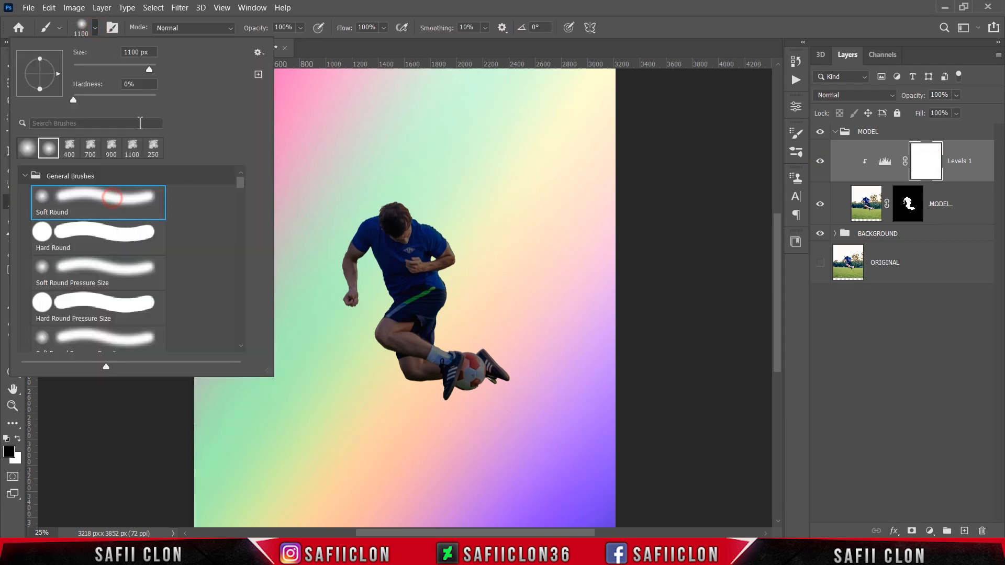
left_click_drag(149, 69, 133, 69)
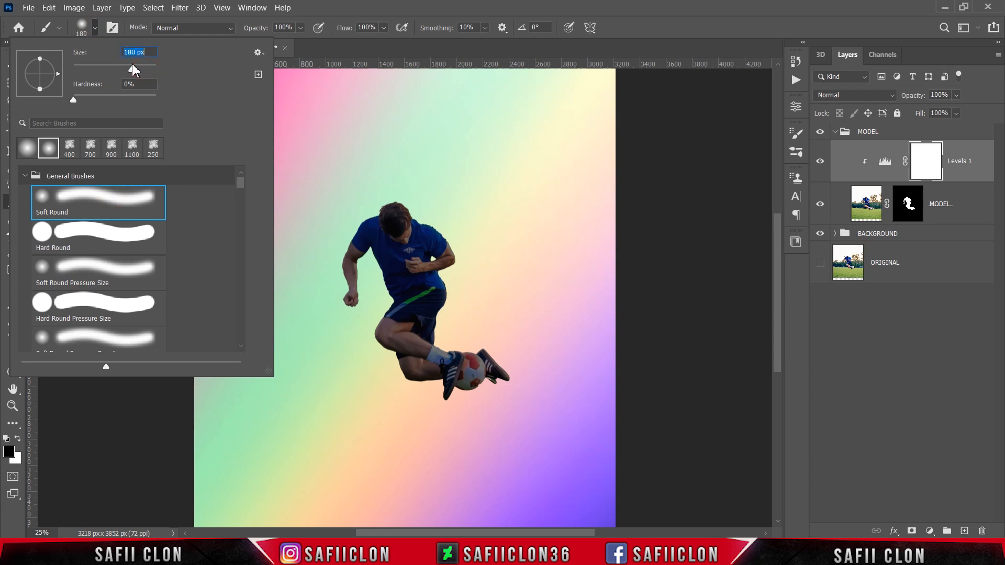
left_click(92, 31)
left_click(300, 27)
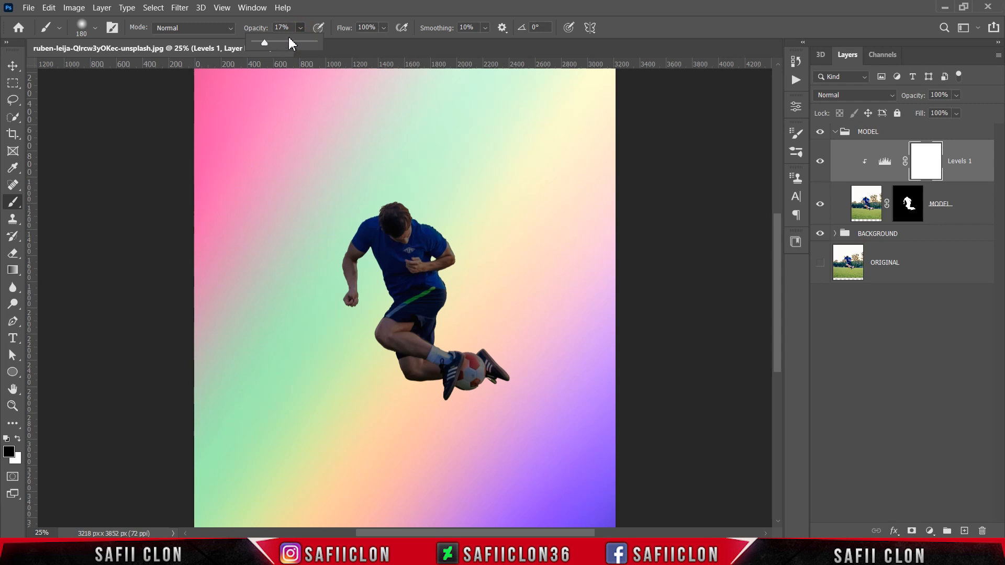
left_click(300, 28)
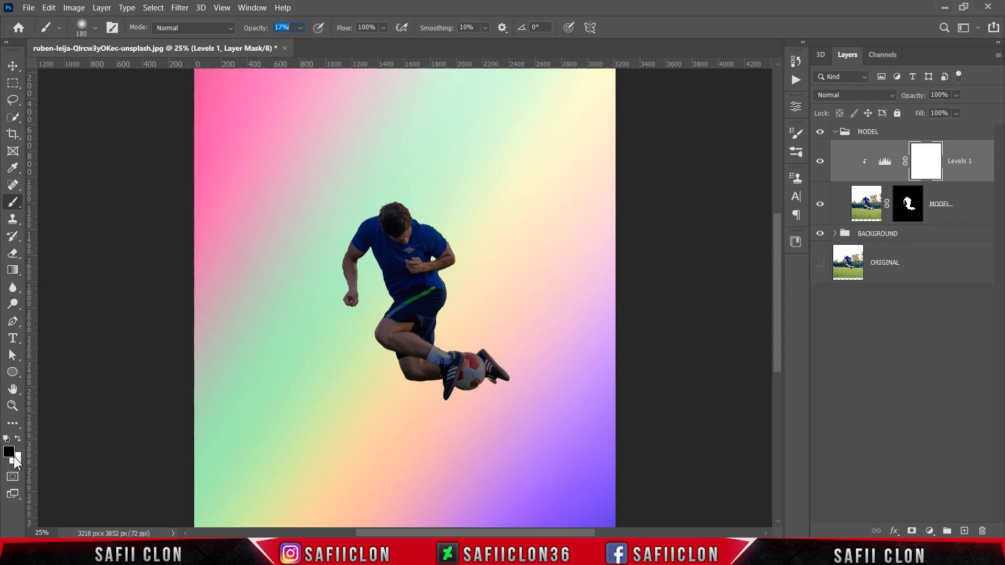
Paint black at 17% opacity on the Levels 1 mask to lighten the player's hair, shoulder and bent elbow.
left_click_drag(348, 296, 368, 282)
scroll(369, 282, "up", 2)
scroll(529, 268, "up", 3)
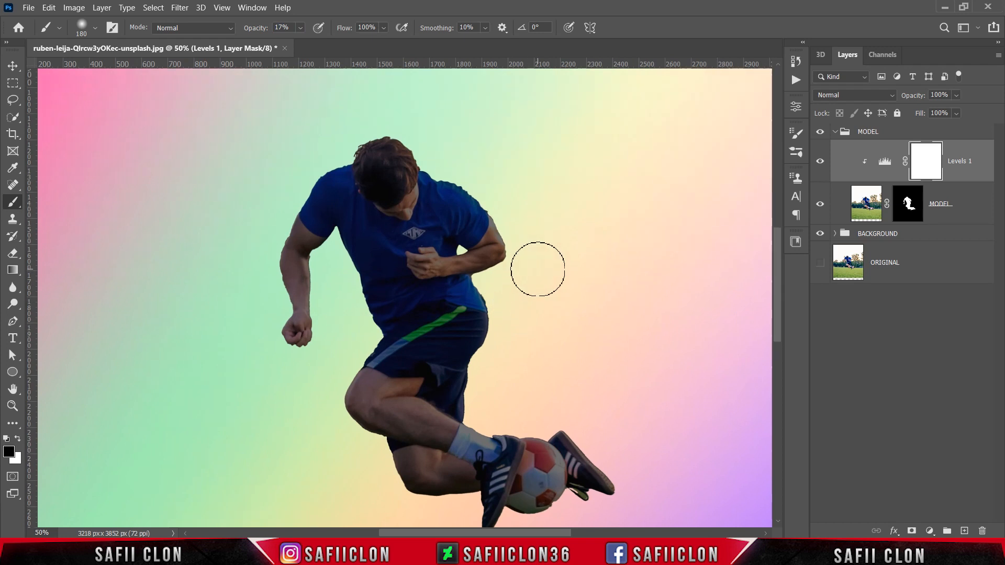
left_click_drag(400, 171, 462, 220)
key("[")
key("[")
key("[")
mouse_move(507, 270)
left_mouse_down()
mouse_move(524, 307)
mouse_move(500, 314)
mouse_move(465, 349)
mouse_move(478, 316)
mouse_move(460, 321)
mouse_move(576, 352)
mouse_move(595, 392)
mouse_move(448, 330)
mouse_move(426, 301)
mouse_move(497, 299)
mouse_move(502, 253)
mouse_move(481, 242)
left_mouse_up()
Lighten the player's ball-side edge down the shorts and legs on the Levels 1 mask, adapting the brush size to each area.
scroll(518, 323, "down", 3)
key("]")
key("]")
key("[")
key("[")
key("[")
key("[")
key("[")
scroll(492, 334, "up", 3)
key("]")
key("]")
key("]")
key("]")
key("ctrl+minus")
key("ctrl+minus")
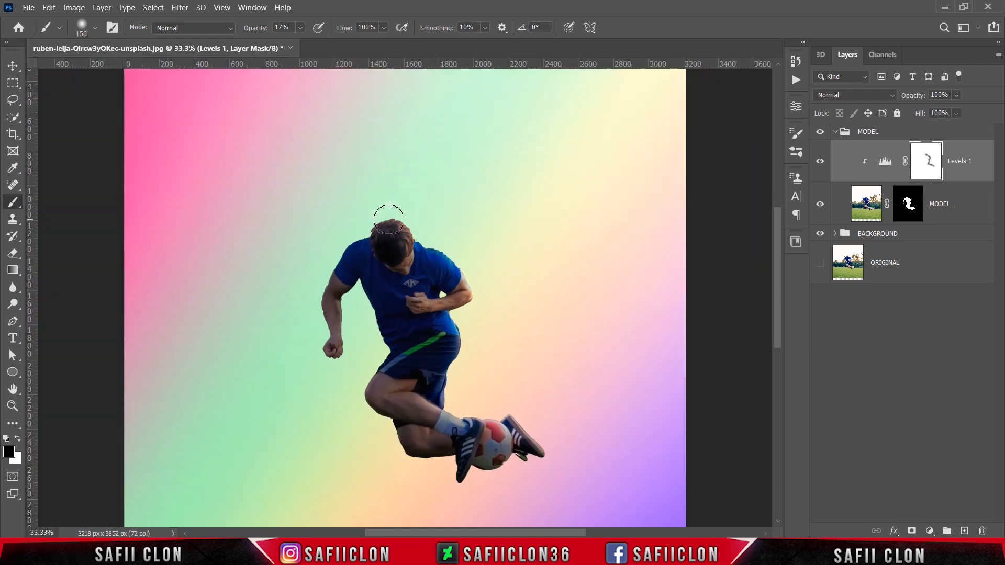
Paint the Levels 1 mask over the hair, shoulder and hanging arm with brush sizes from 175 px down to 80 px.
left_click_drag(388, 216, 440, 252)
key("]")
key("]")
left_click_drag(354, 337, 351, 310)
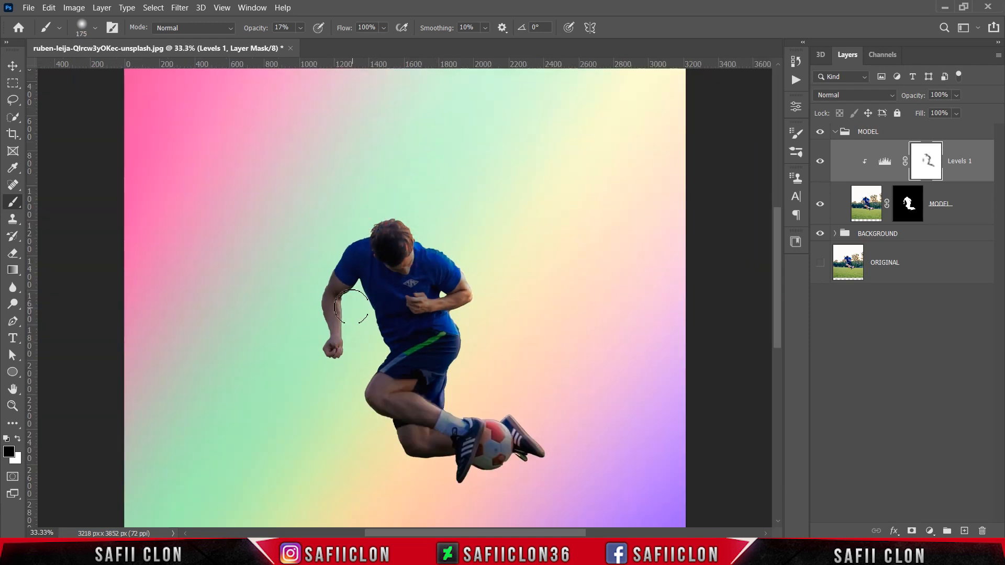
key("[")
key("[")
key("[")
left_click_drag(345, 359, 339, 295)
Lighten the raised foot and rear thigh edge on the Levels 1 mask with a 200 px brush, and compare with the adjustment hidden.
scroll(438, 294, "down", 3)
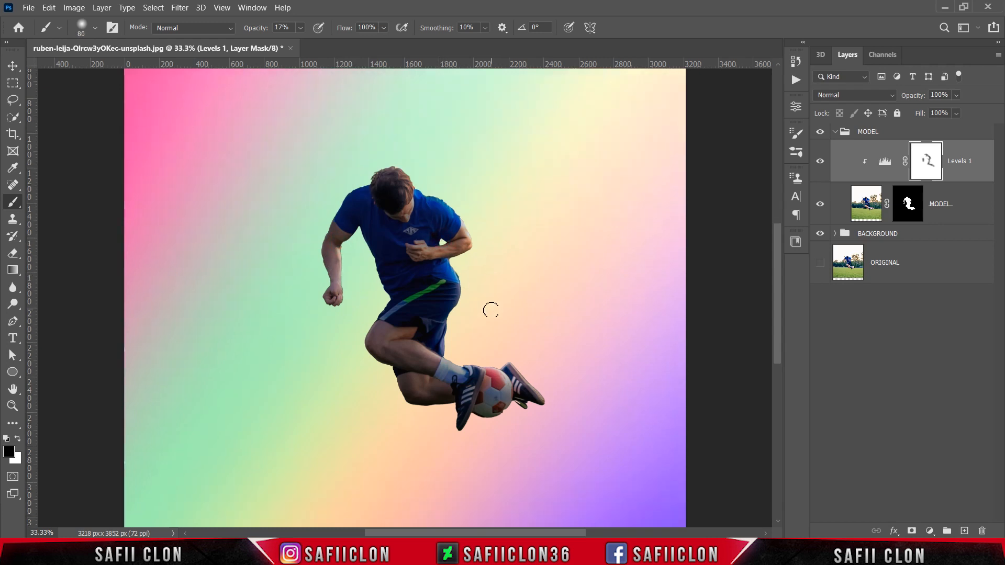
key("]")
key("]")
key("]")
mouse_move(508, 315)
left_mouse_down()
mouse_move(576, 369)
mouse_move(527, 341)
mouse_move(556, 333)
left_mouse_up()
left_click_drag(453, 302, 464, 288)
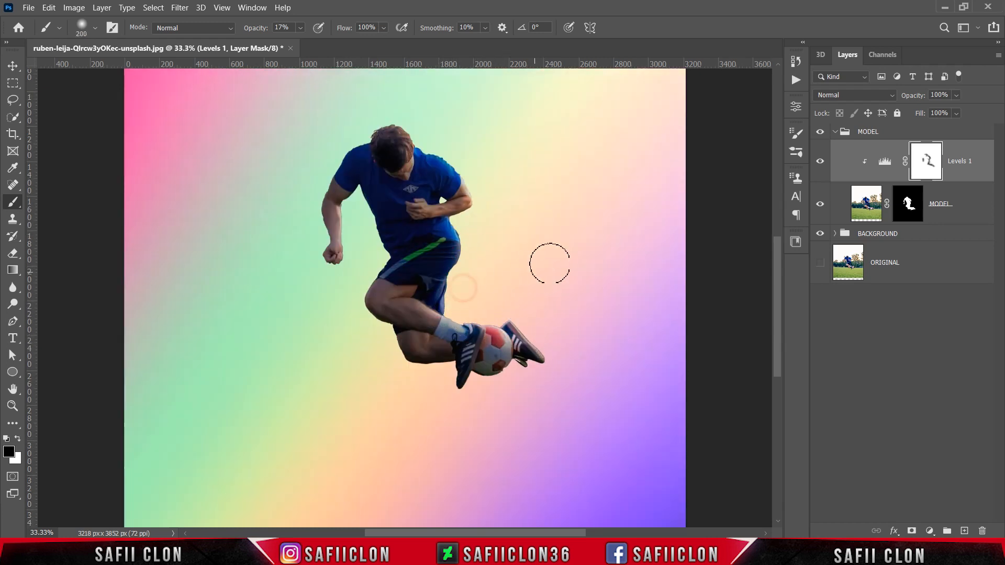
left_click(820, 162)
left_click(820, 162)
left_click(820, 162)
left_click(821, 162)
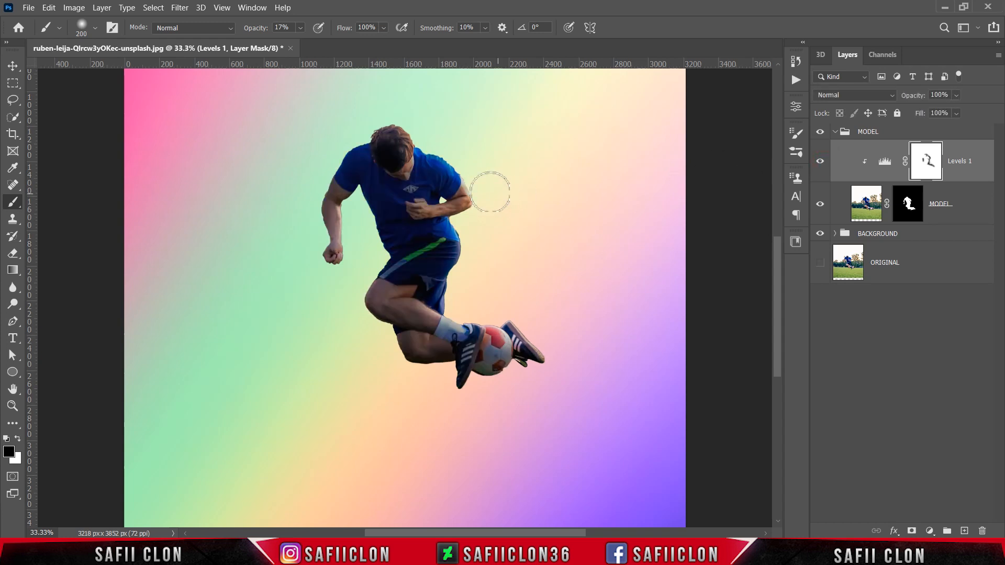
left_click(486, 209)
Open Select and Mask for the MODEL layer mask, with the view mode set to On Layers.
left_click(907, 204)
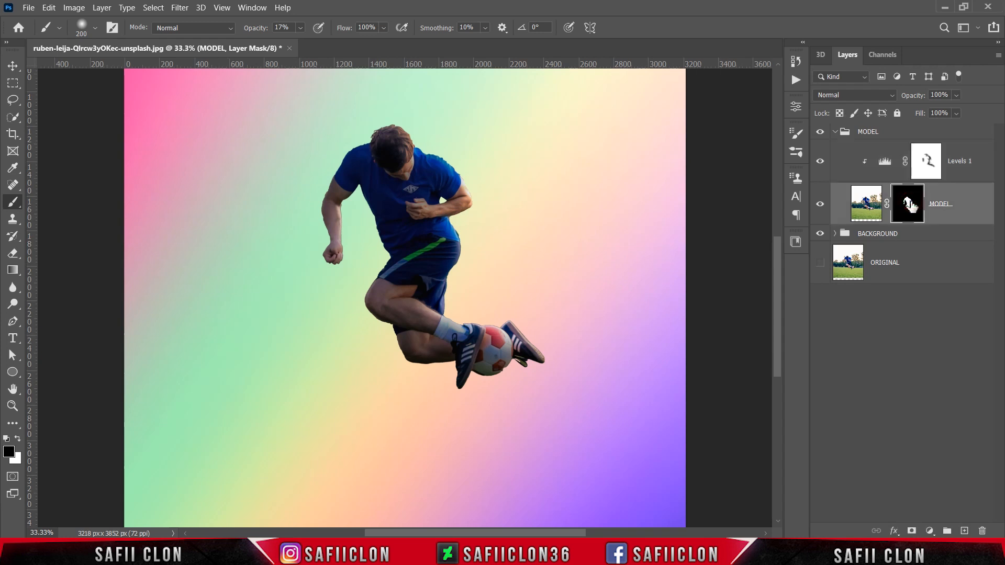
right_click(908, 204)
left_click(908, 295)
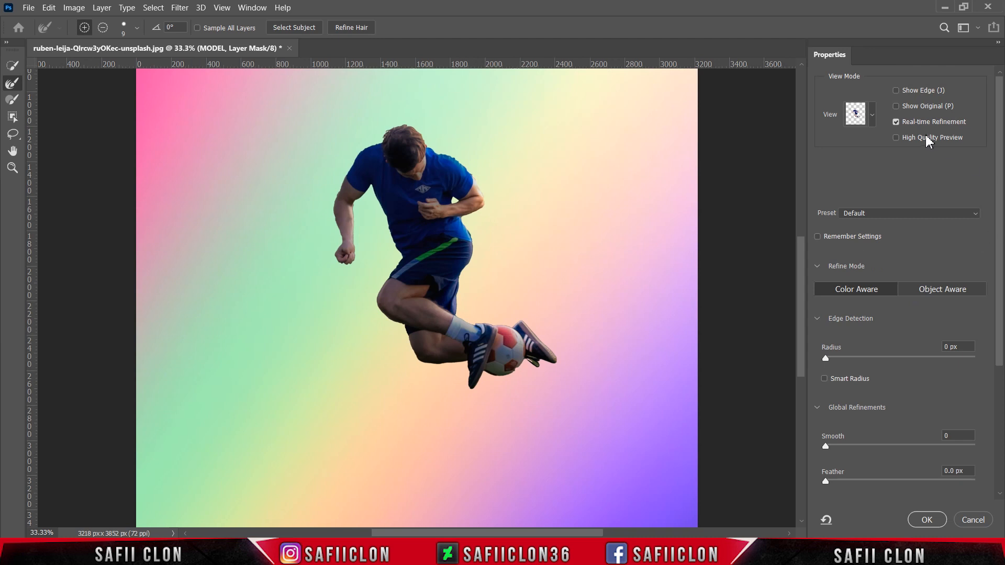
left_click(871, 115)
left_click(845, 302)
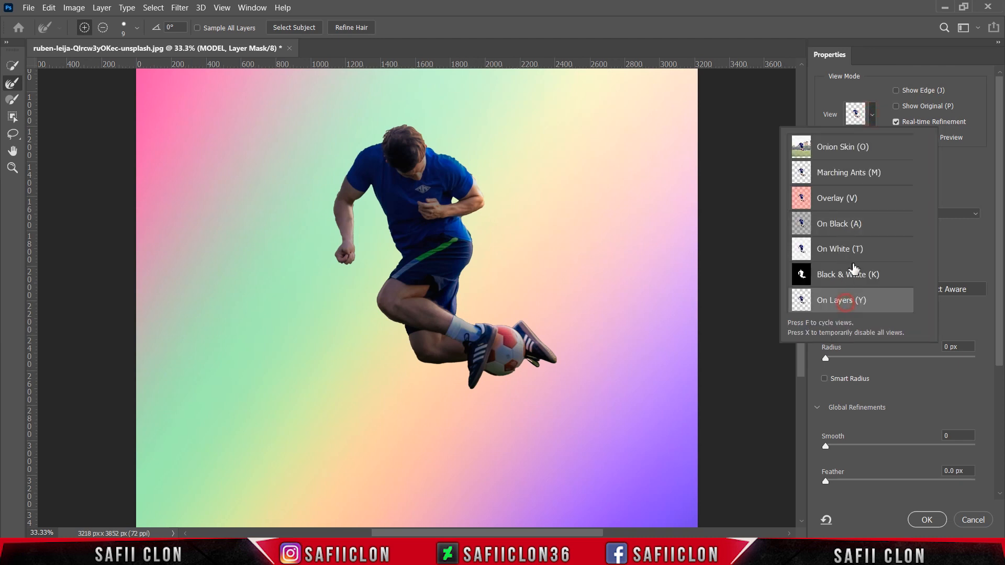
left_click(859, 116)
left_click_drag(996, 230, 1000, 364)
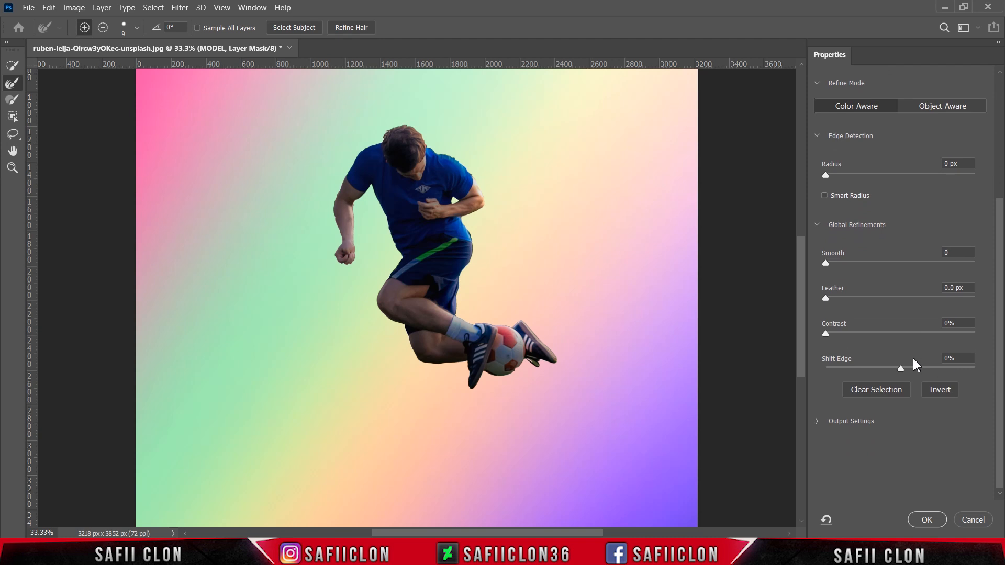
Refine the mask edge around the raised shoe's lace with the Refine Edge Brush in add mode at 10 px.
left_click(12, 84)
left_click(85, 28)
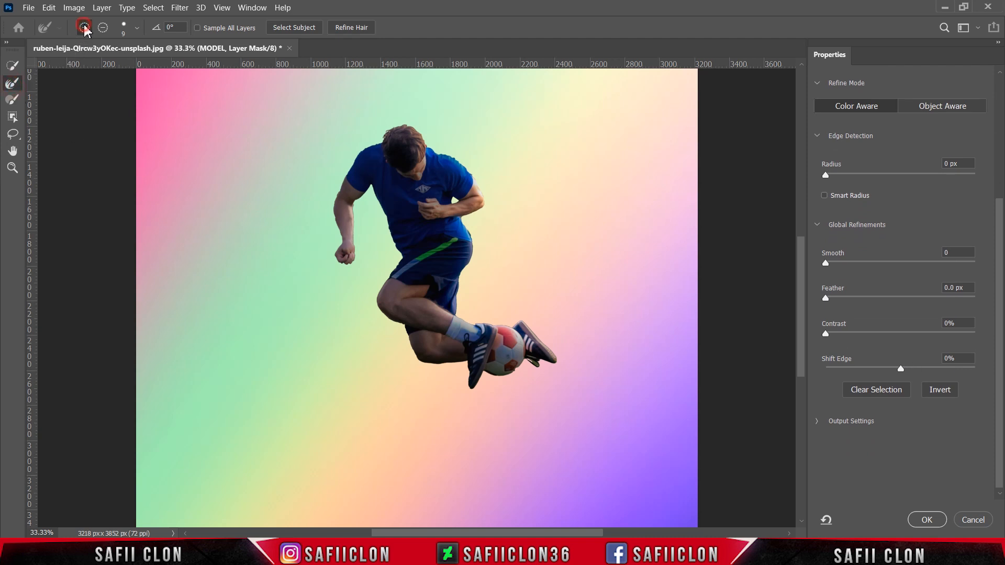
left_click(137, 28)
left_click_drag(71, 70, 72, 68)
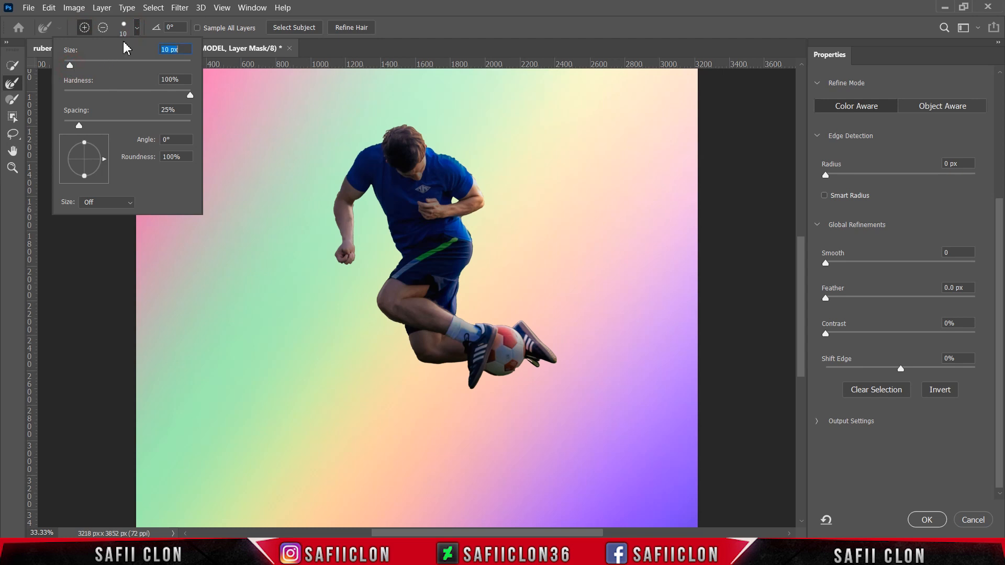
left_click(137, 29)
key("ctrl+plus")
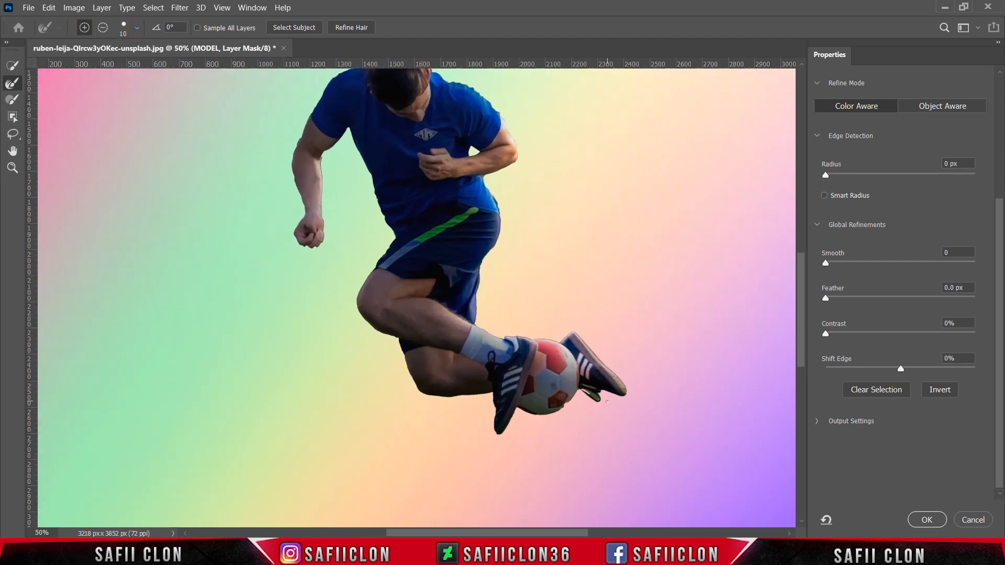
left_click(597, 400)
Refine the mask edge along the player's hair with the Refine Edge Brush at 20 px.
scroll(514, 348, "up", 2)
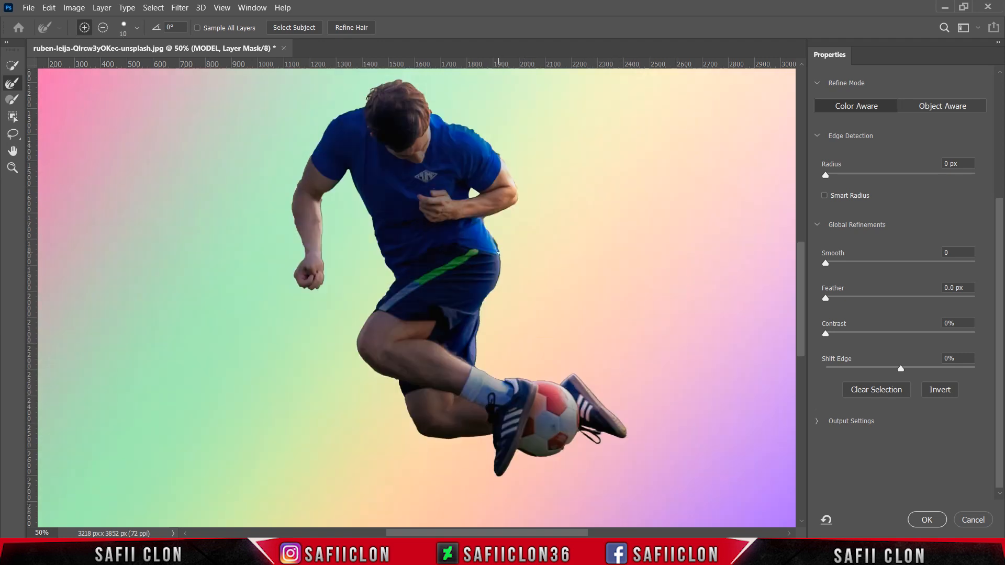
key("bracketright")
left_click_drag(373, 93, 389, 88)
scroll(600, 298, "down", 1)
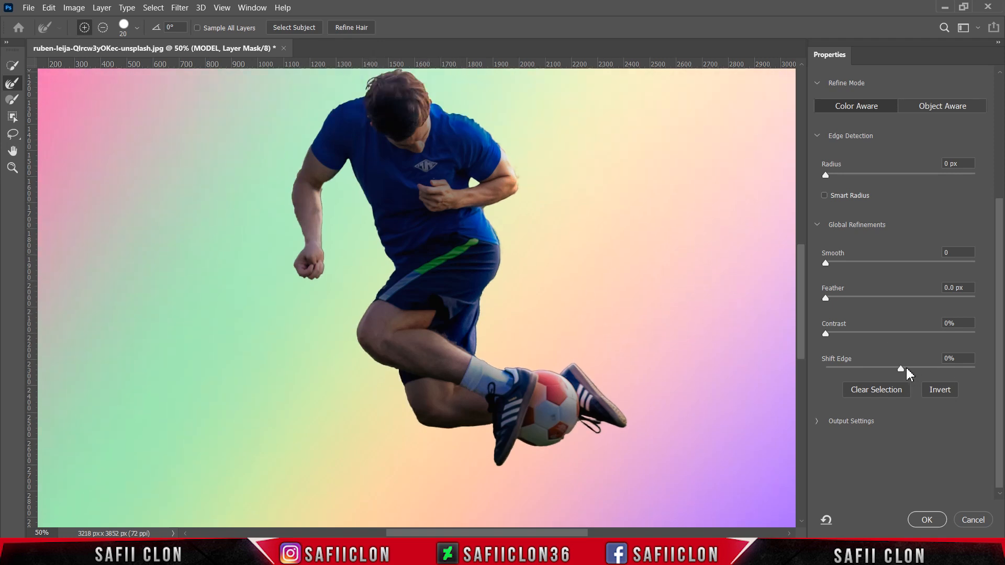
Set Shift Edge to -11%, Contrast to 4% and Feather to 0.4 px, raise Smooth slightly, and apply the mask refinement.
left_click_drag(906, 368, 892, 369)
left_click_drag(826, 333, 831, 334)
left_click_drag(831, 303, 832, 302)
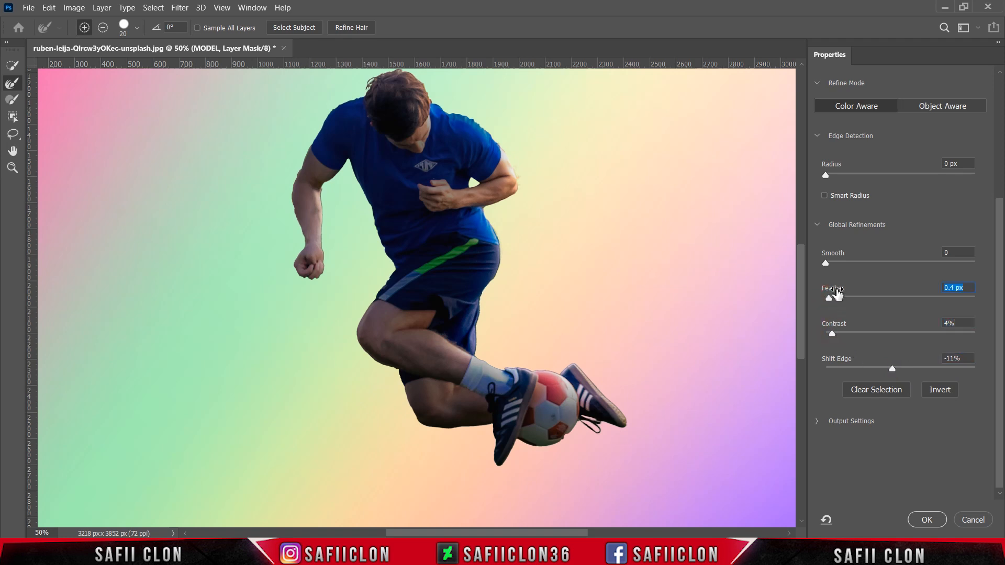
left_click_drag(827, 263, 832, 266)
left_click(925, 519)
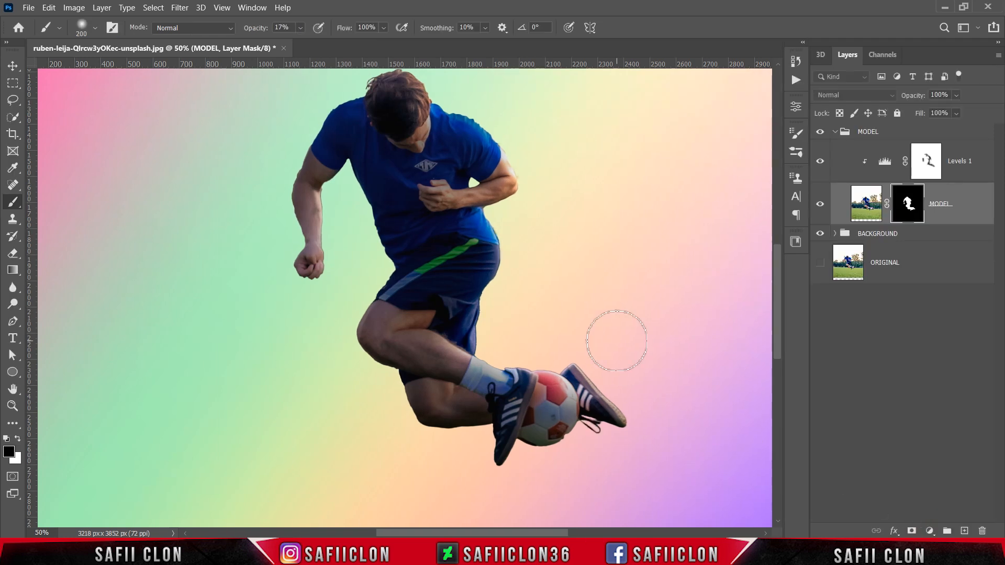
Add a Curves adjustment above Levels 1 and clip it to the MODEL layer.
key("ctrl+minus")
key("ctrl+minus")
key("ctrl+minus")
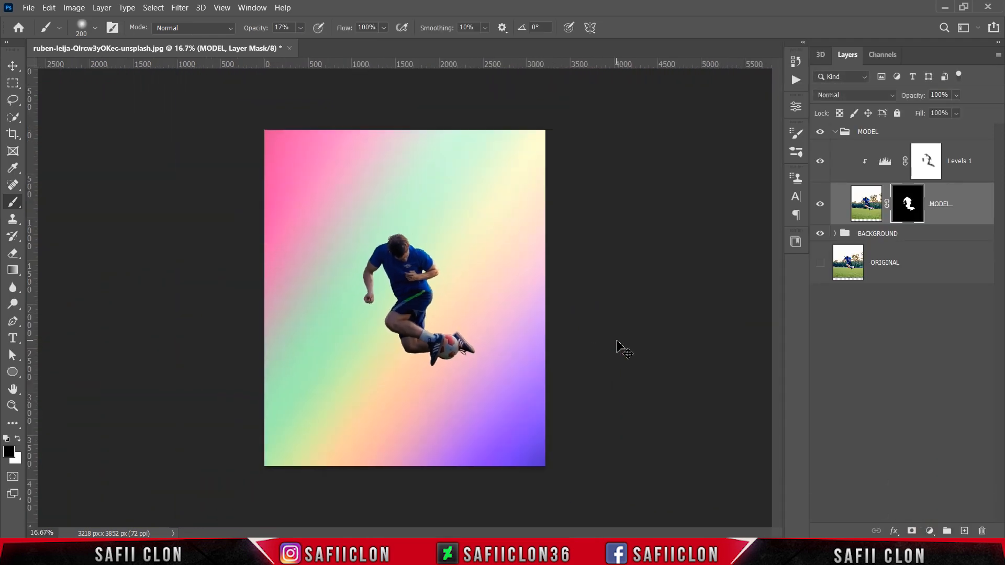
key("ctrl+plus")
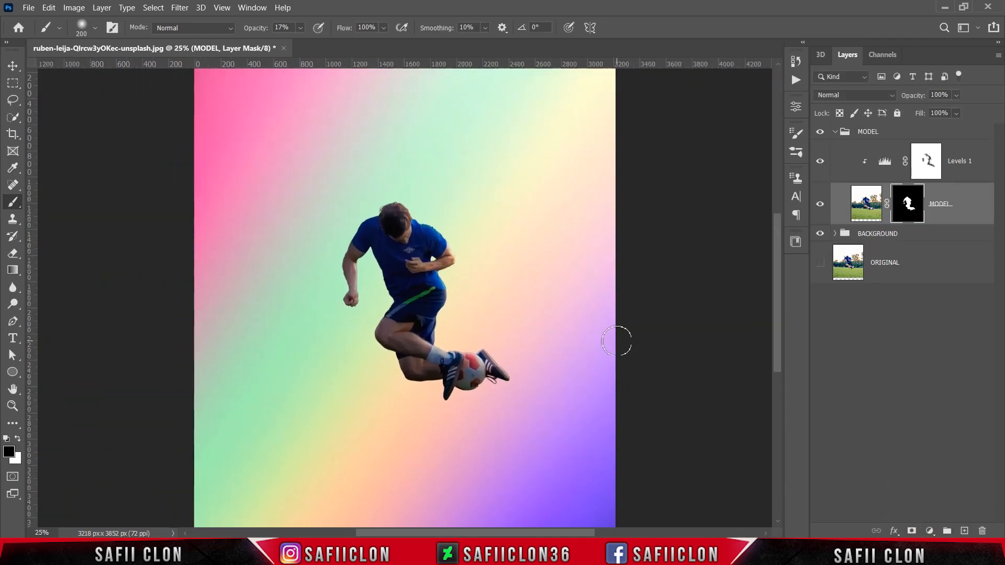
left_click(964, 169)
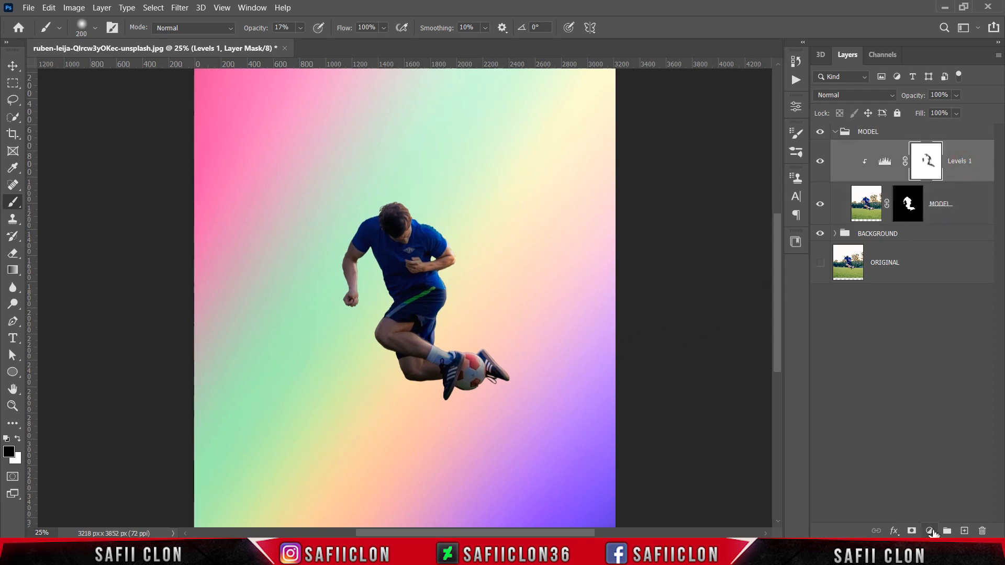
left_click(929, 531)
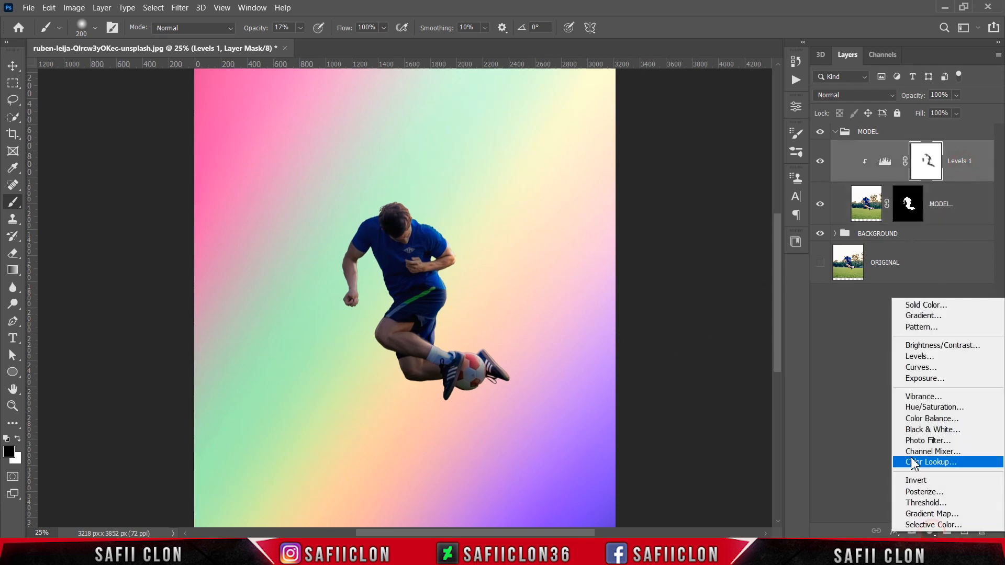
left_click(915, 369)
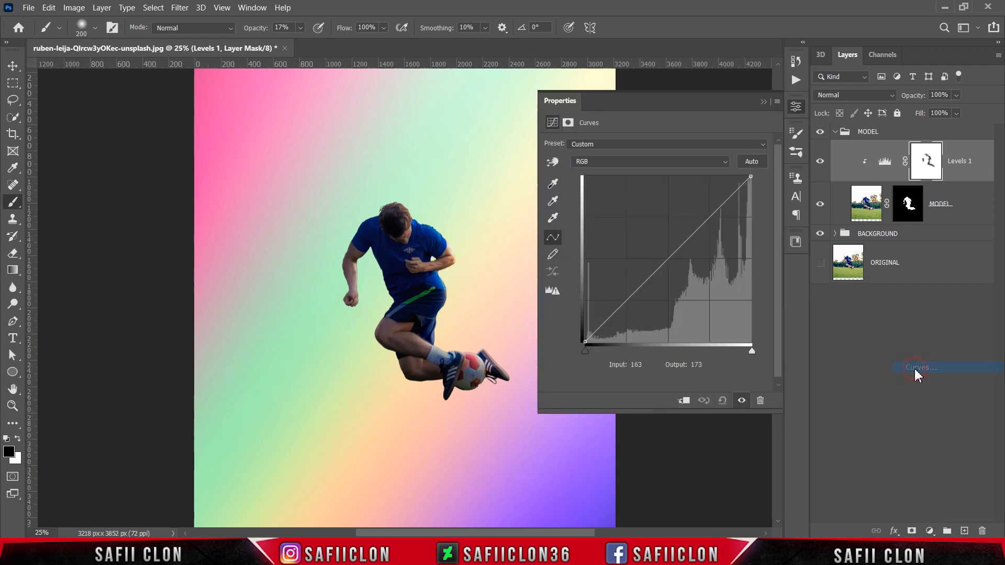
left_click(684, 402)
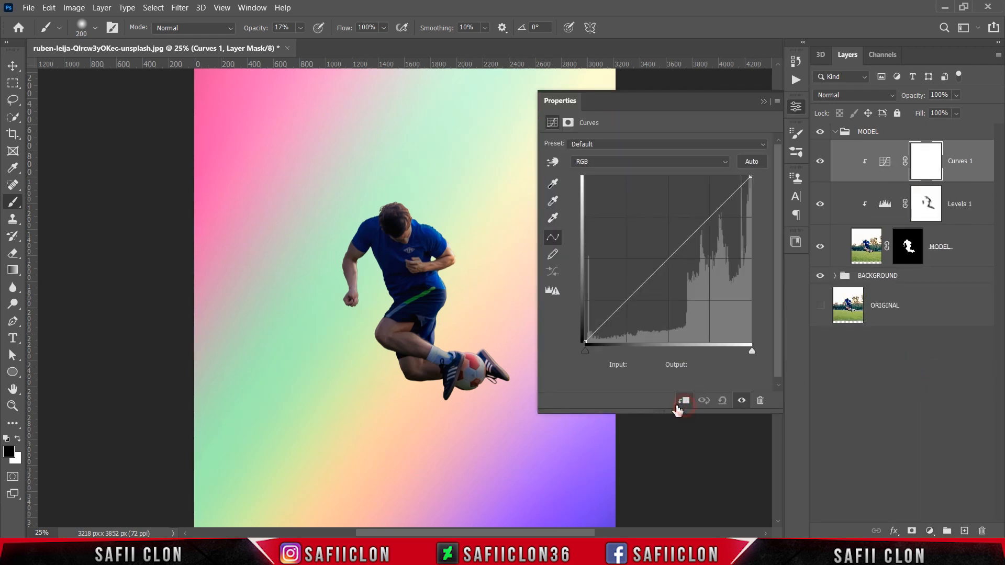
Add a point to the RGB curve with input 165 and output 172.
left_click(668, 257)
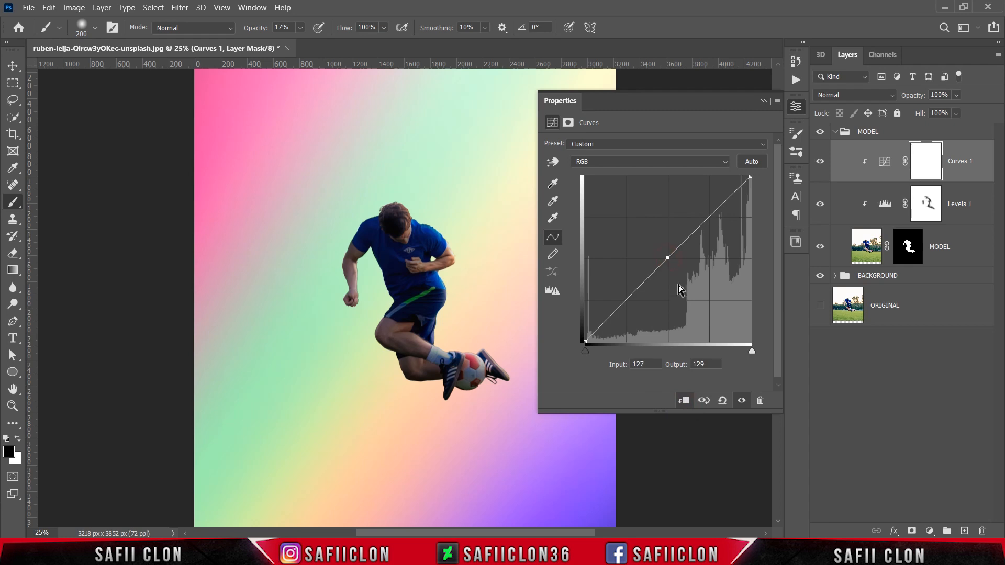
left_click(649, 364)
type("1")
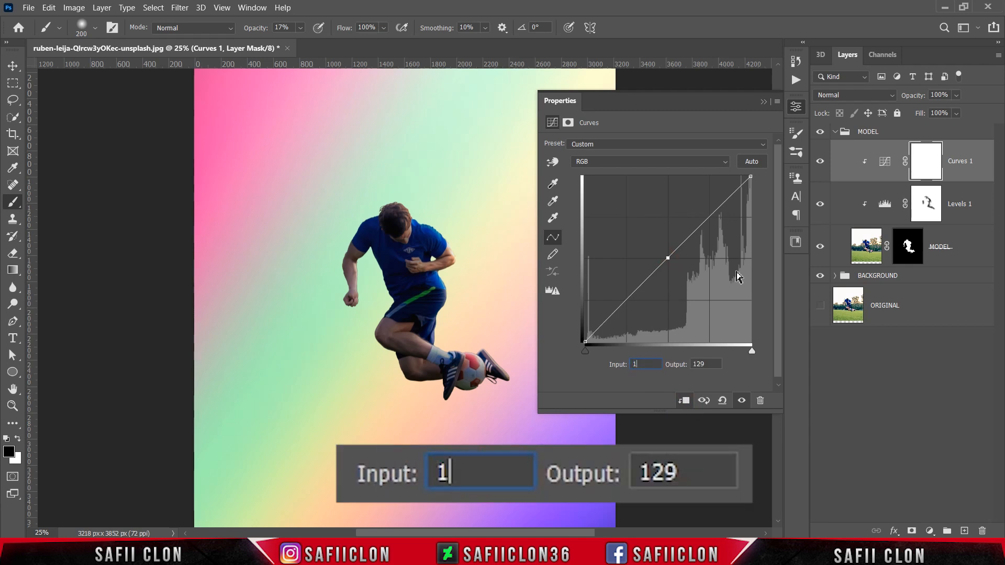
type("65")
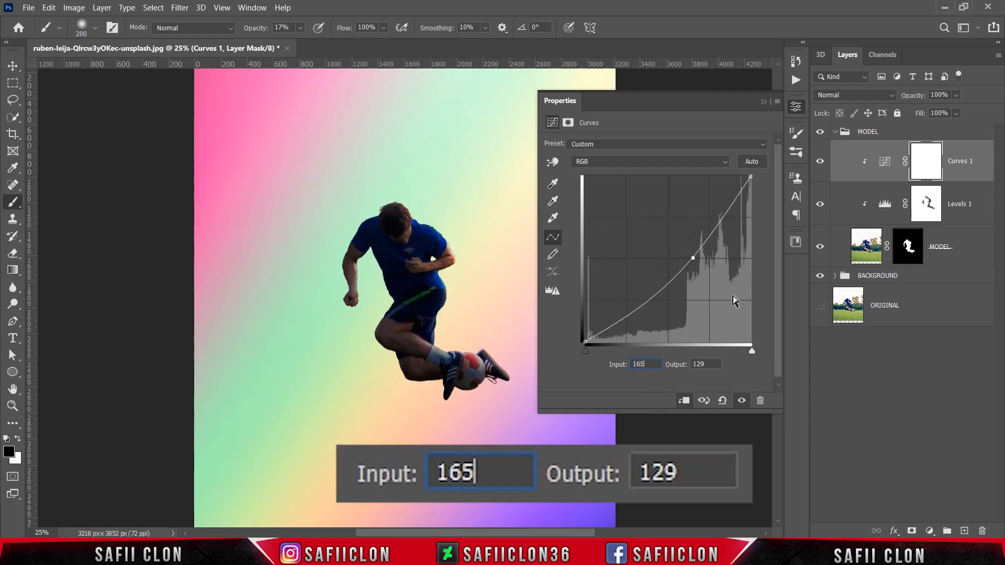
left_click(709, 364)
type("172")
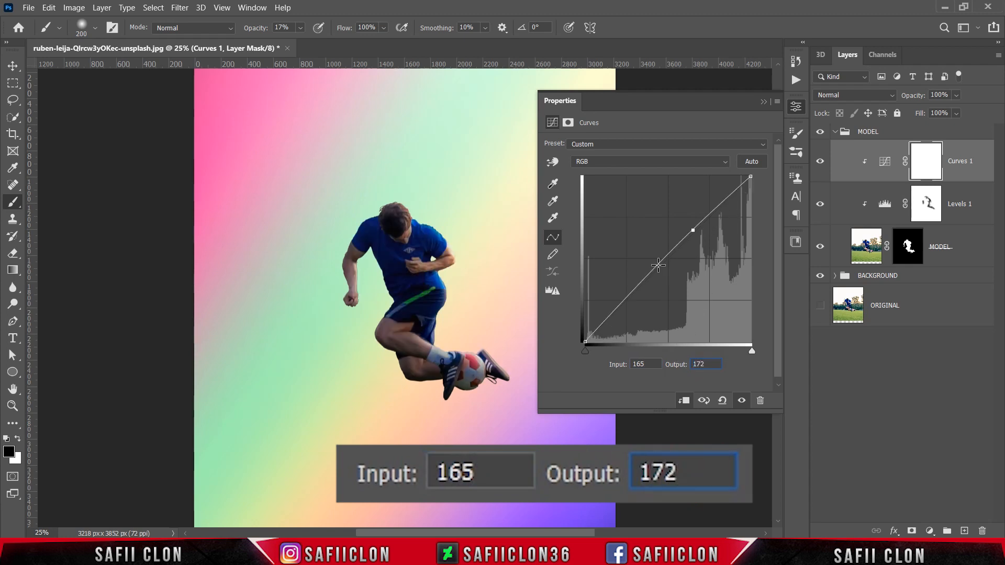
Add a midtone point to the RGB curve with input 93 and output 133.
left_click(658, 266)
left_click(651, 364)
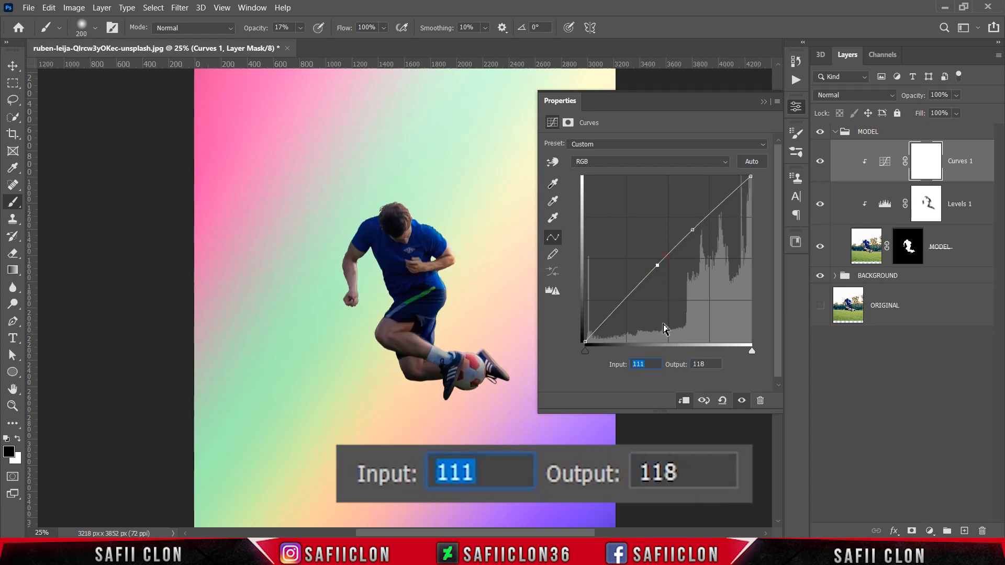
key("BackSpace")
type("93")
left_click(704, 364)
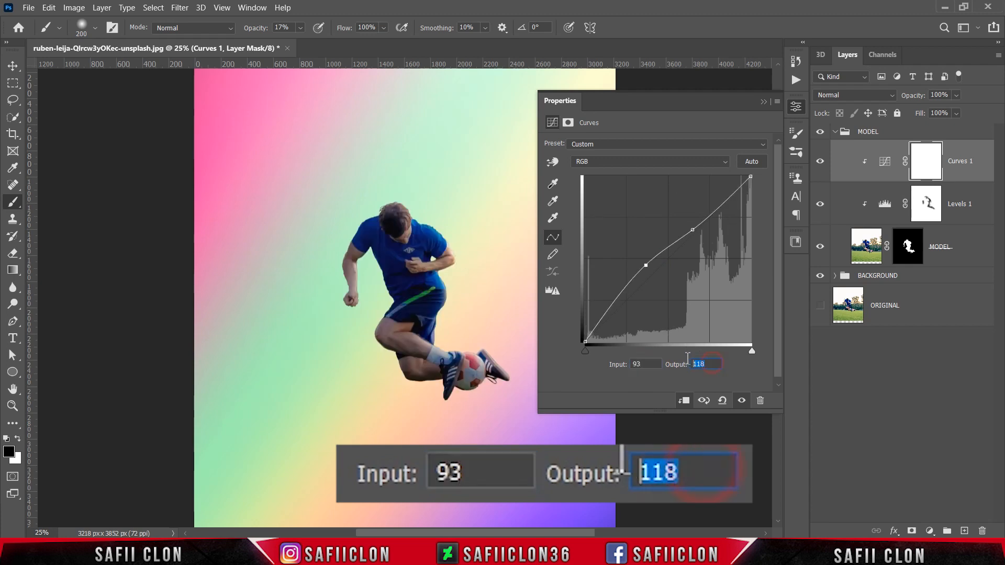
type("133")
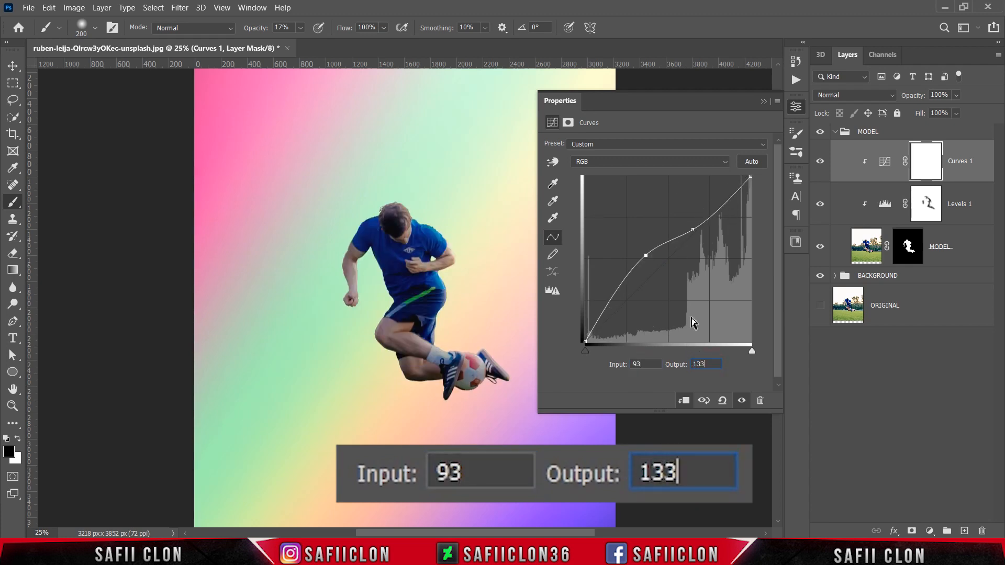
Add a shadow point to the RGB curve with input 67 and output 79.
left_click(616, 292)
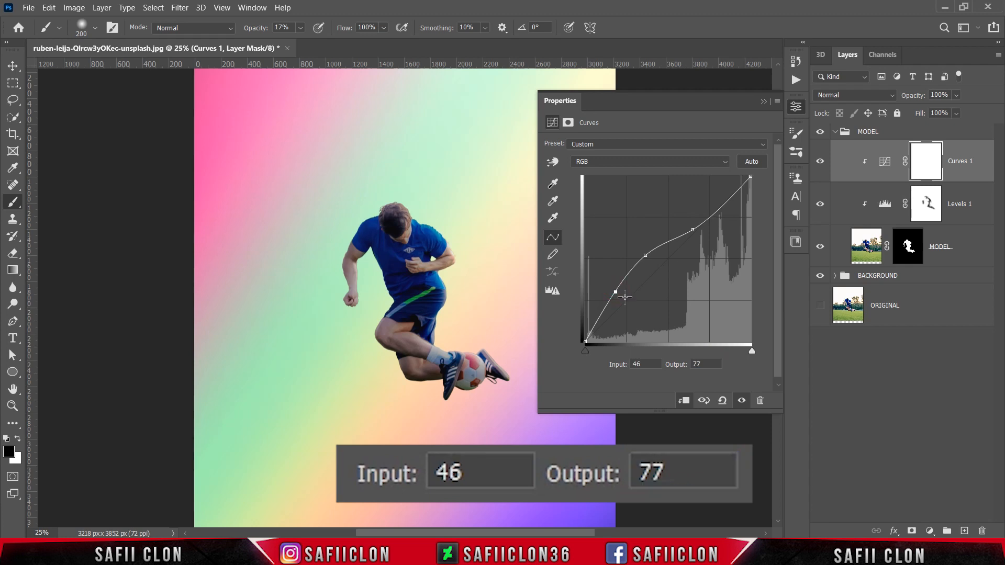
left_click_drag(657, 364, 613, 364)
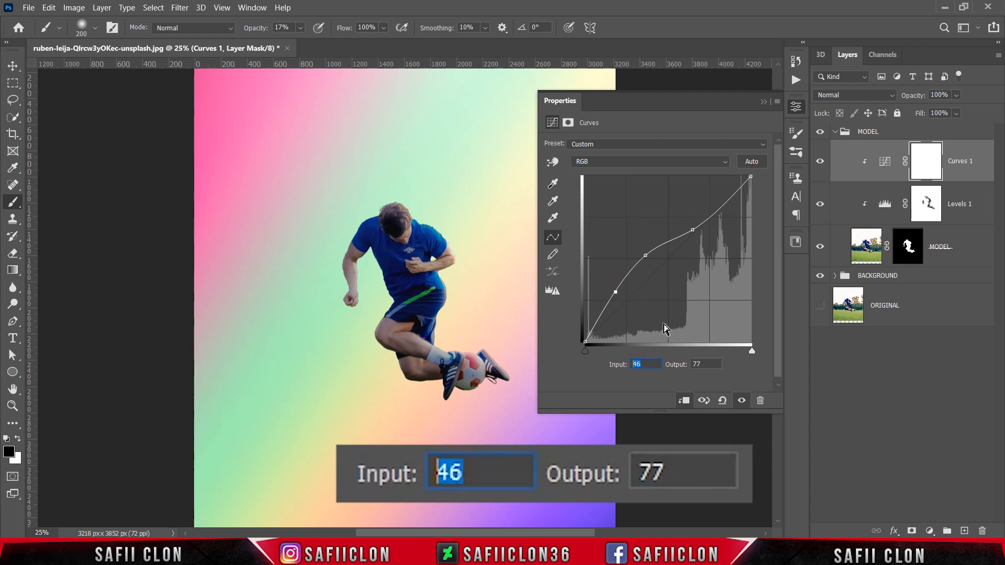
type("67")
left_click_drag(703, 364, 683, 357)
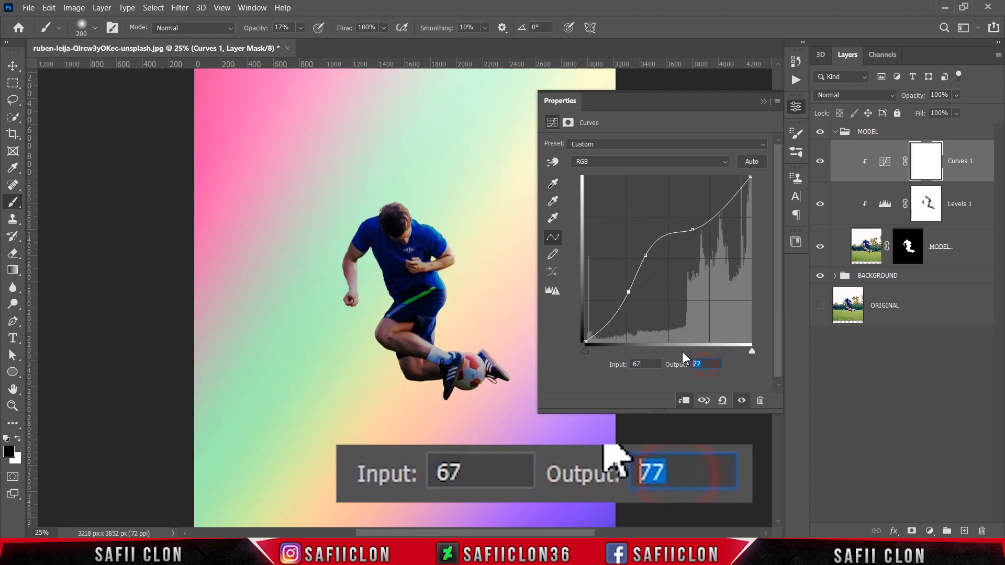
type("79")
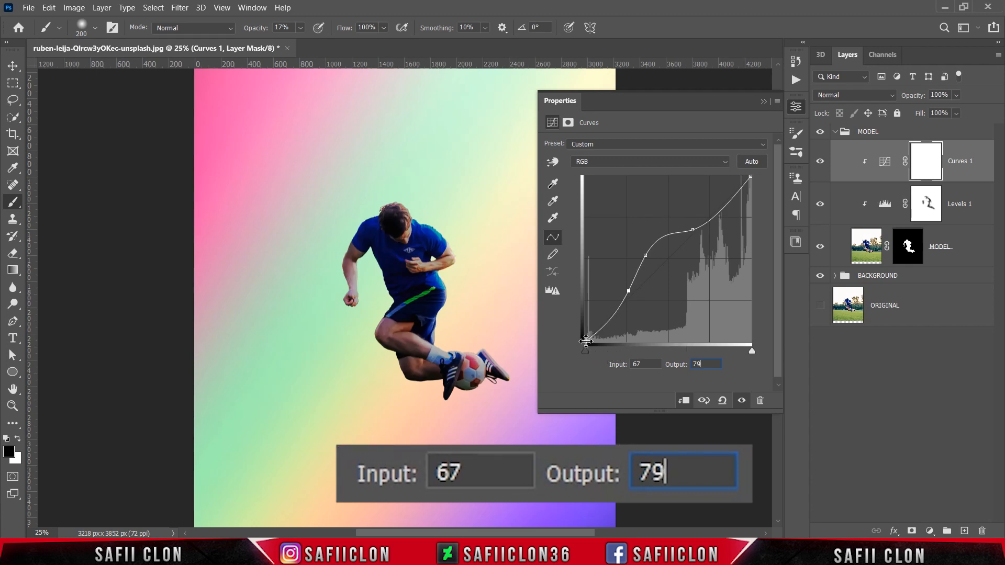
Raise the black point of the RGB curve to output 31 at input 0.
left_click(585, 341)
left_click(645, 364)
left_click(693, 364)
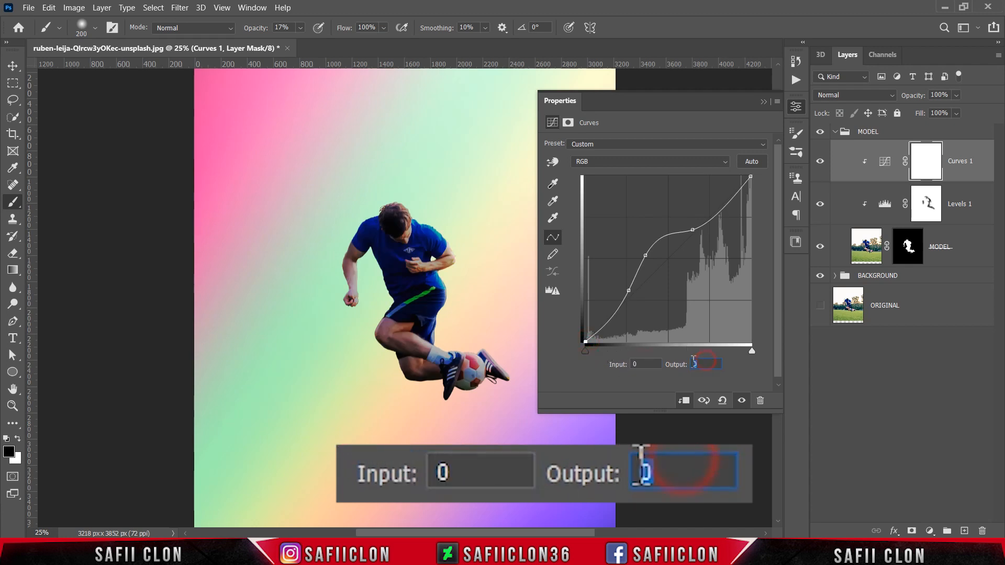
type("31")
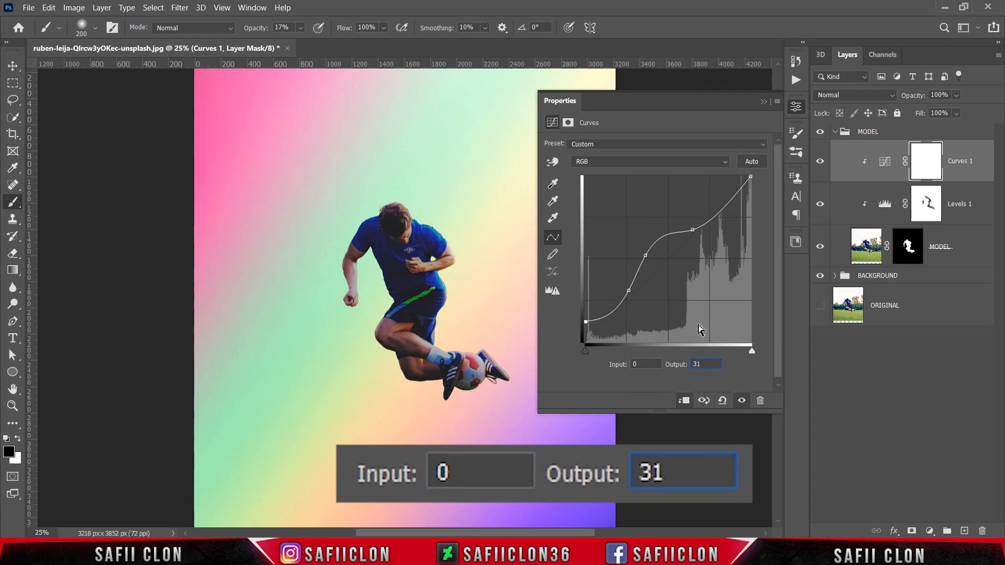
Set the RGB curve's white point to input 227, and compare the player with Curves 1 hidden and shown.
left_click(750, 177)
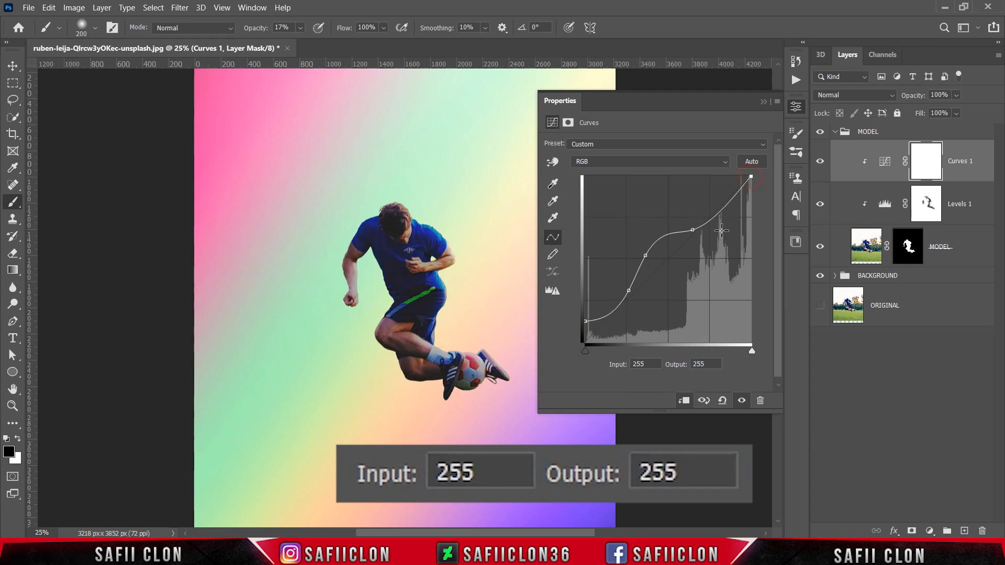
double_click(644, 363)
type("22")
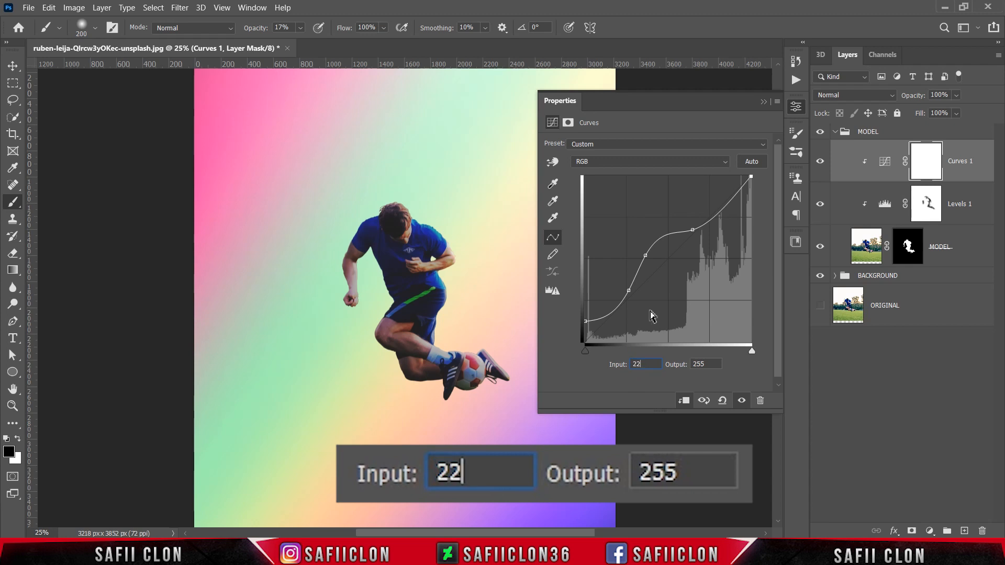
type("7")
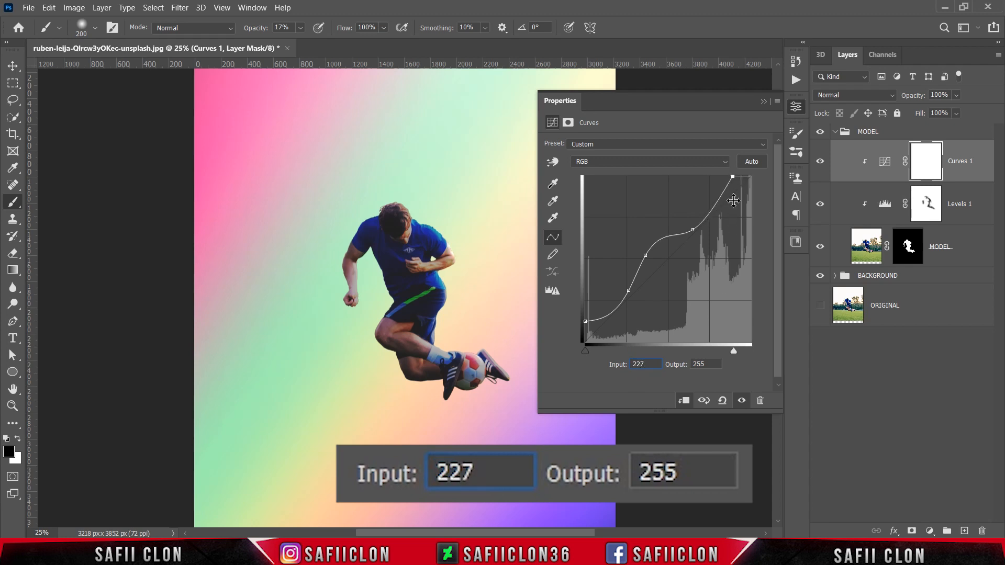
left_click(763, 102)
left_click(821, 162)
left_click(821, 162)
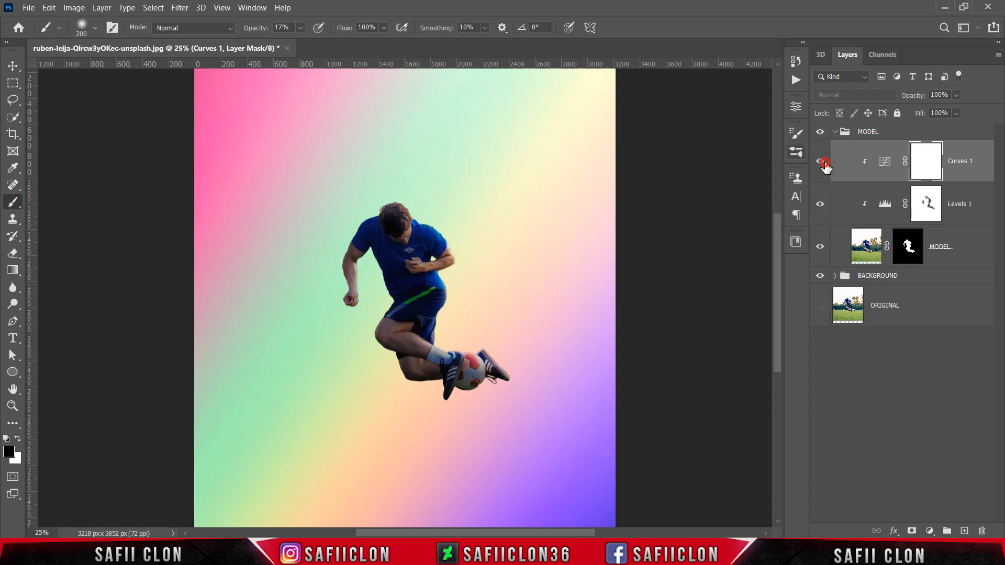
left_click(821, 162)
left_click(821, 162)
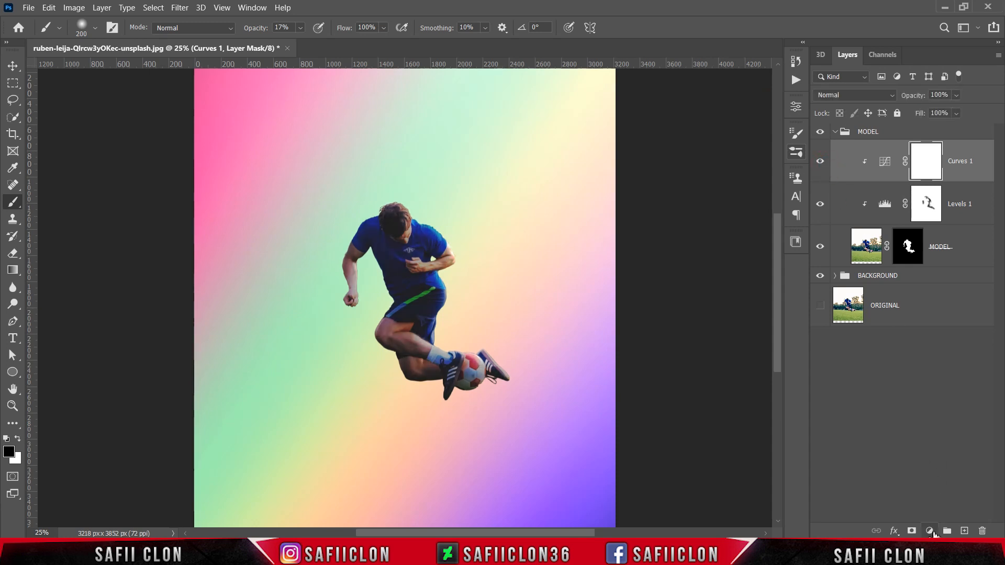
Add an Exposure adjustment above Curves 1 and clip it to the MODEL layer.
left_click(931, 531)
left_click(925, 380)
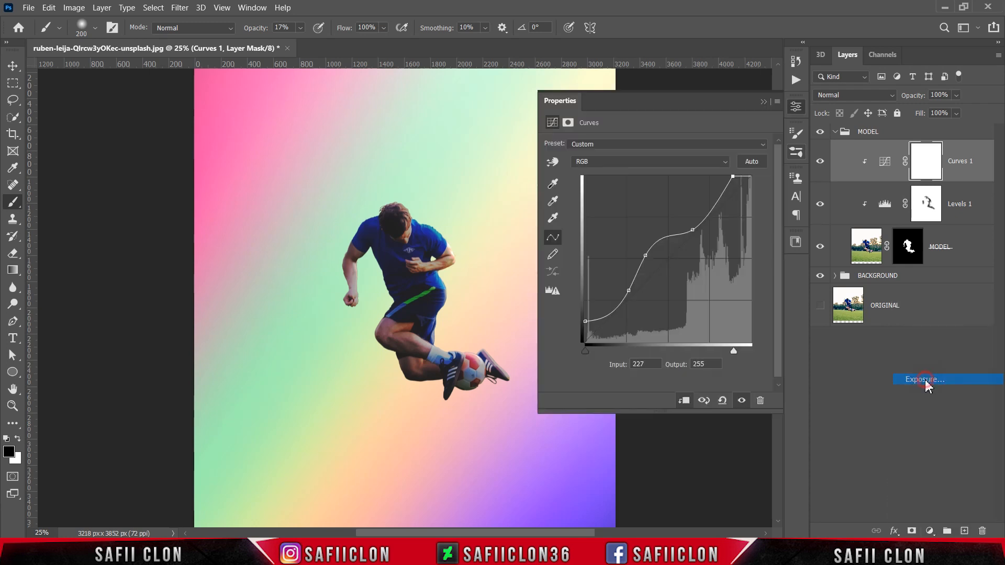
left_click(683, 401)
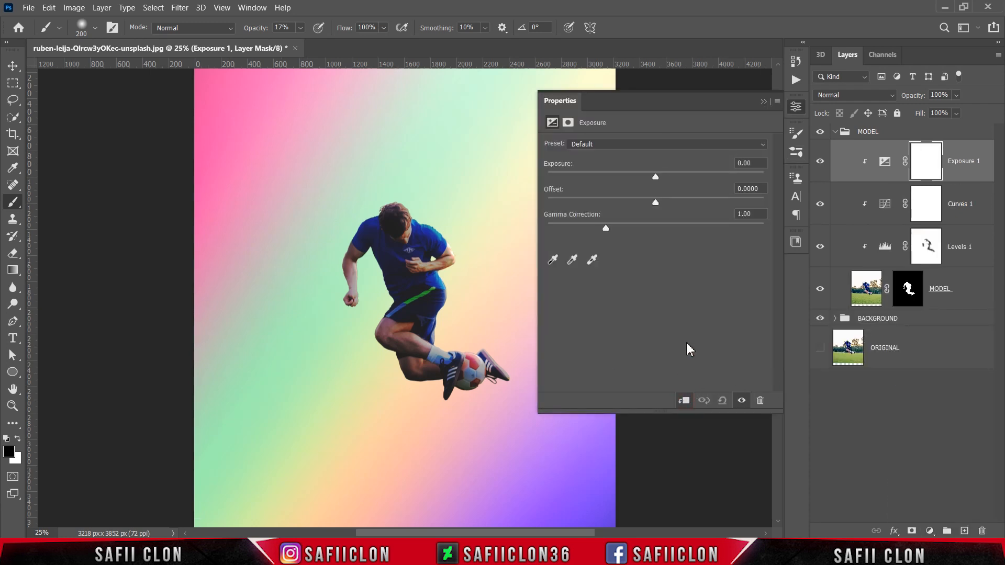
Set the Exposure adjustment to exposure +0.81, offset +0.0091 and gamma correction 1.05.
left_click_drag(657, 175, 670, 177)
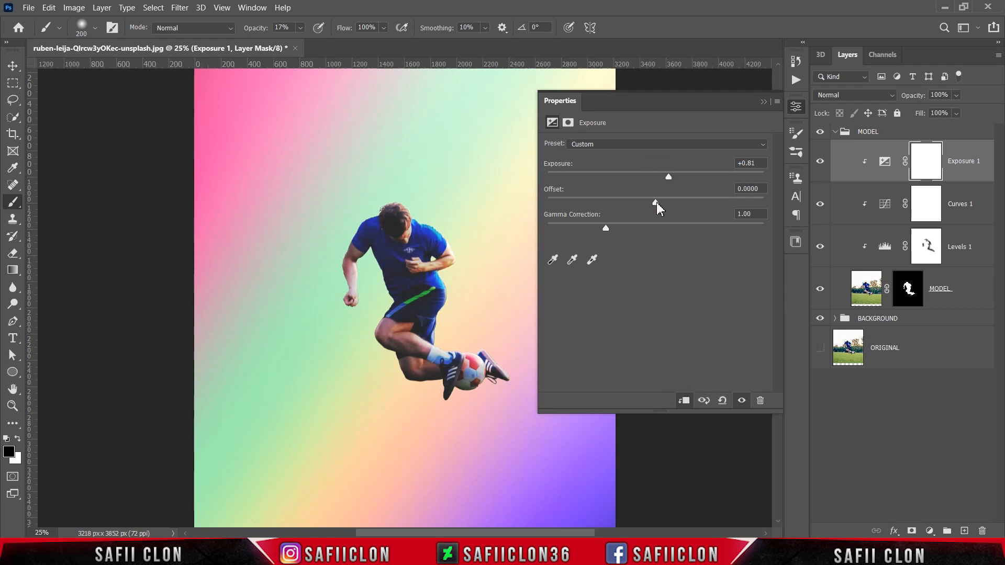
left_click_drag(657, 208, 664, 208)
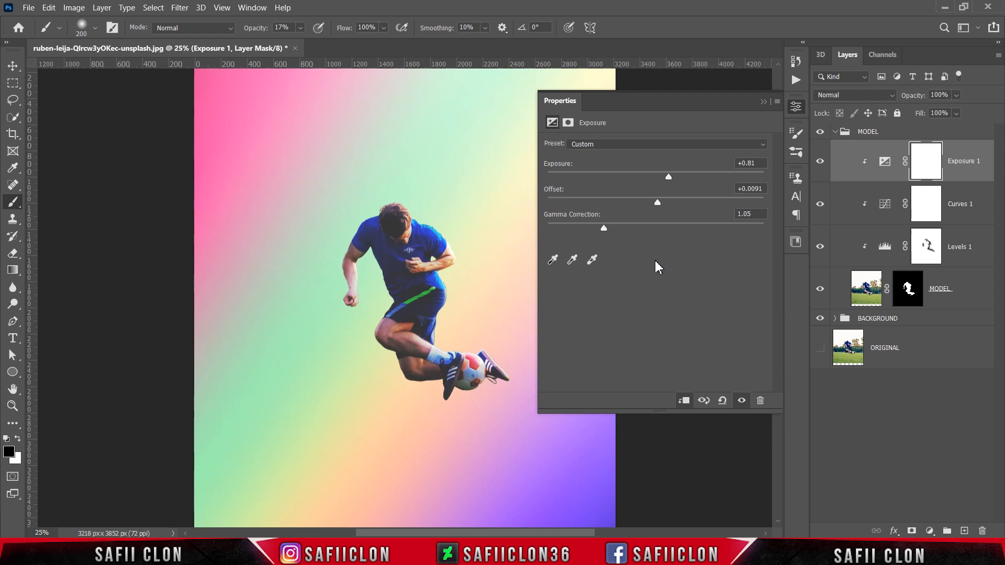
left_click(763, 102)
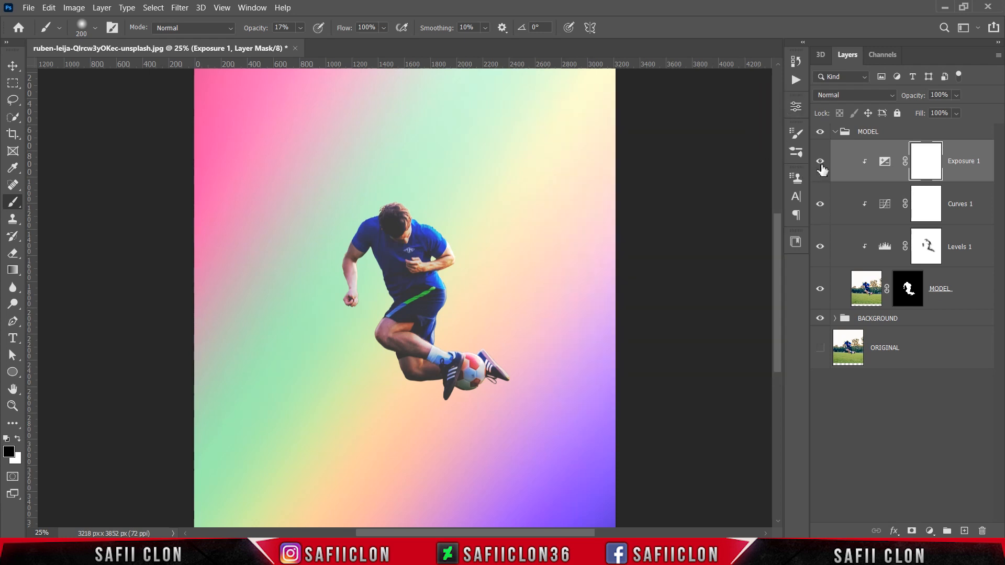
Compare the player with Exposure 1 hidden and shown, and review the whole composition.
left_click(821, 163)
left_click(820, 164)
left_click(821, 164)
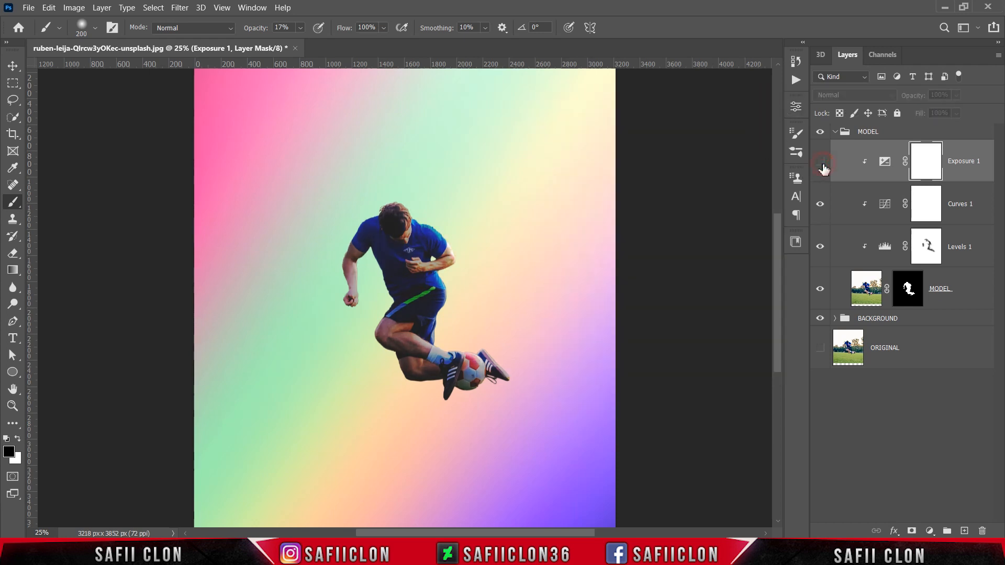
left_click(821, 164)
key("ctrl+minus")
key("ctrl+minus")
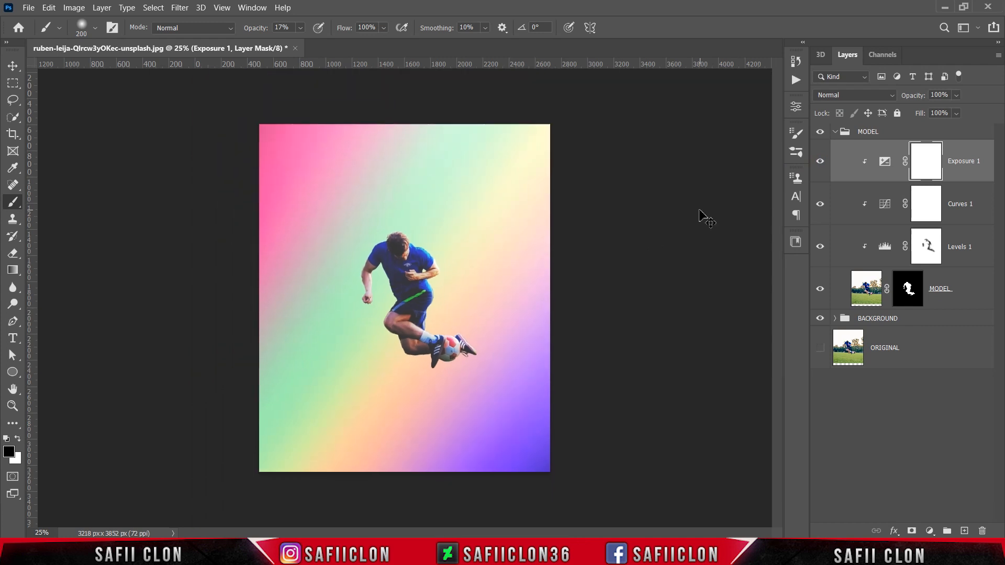
key("ctrl+plus")
key("ctrl+plus")
key("ctrl+minus")
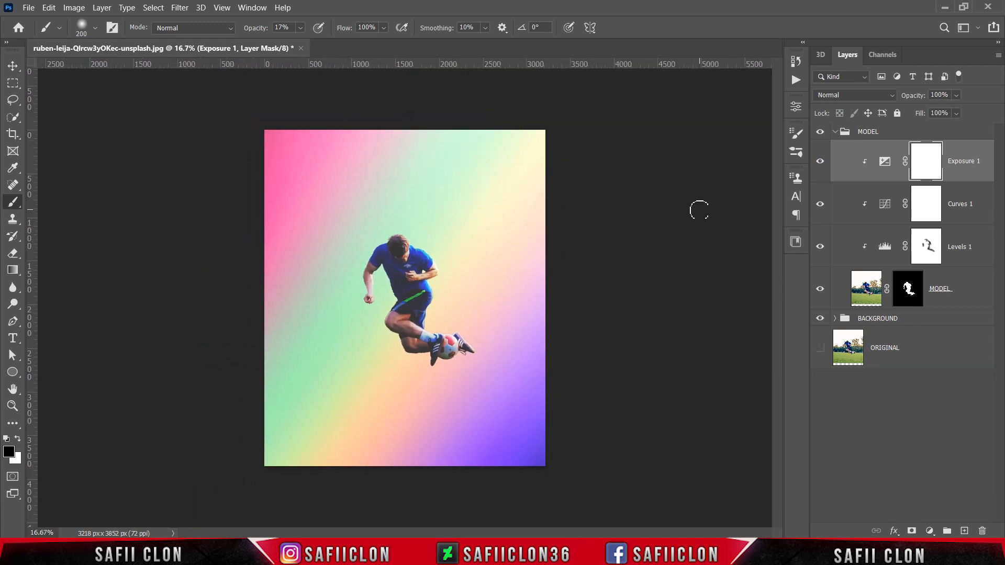
Open the Nike swoosh image 20602d43cc993811e5a6bd1886af4f33.png and copy its layer into the player composition, directly above the BACKGROUND group.
left_click(834, 132)
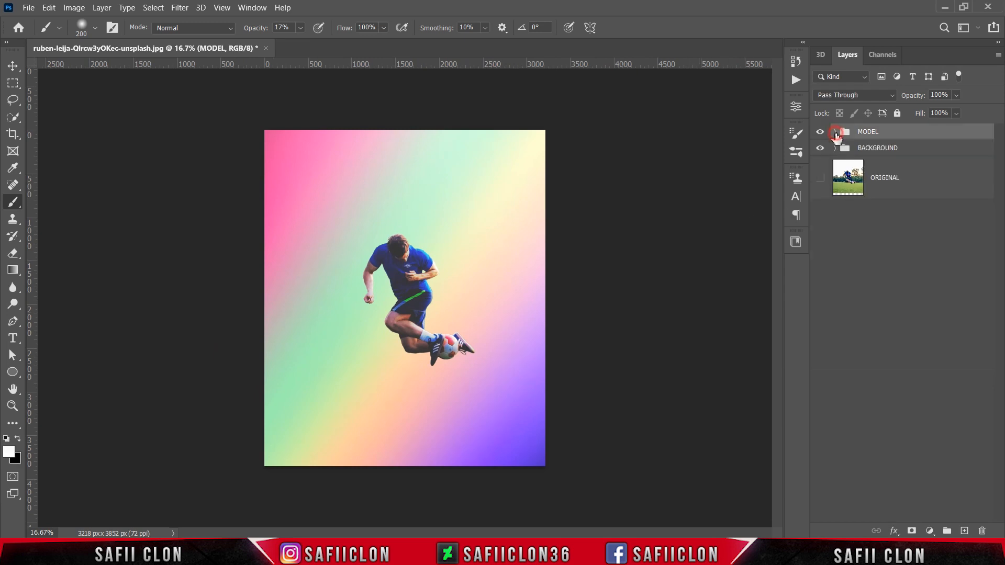
left_click(910, 150)
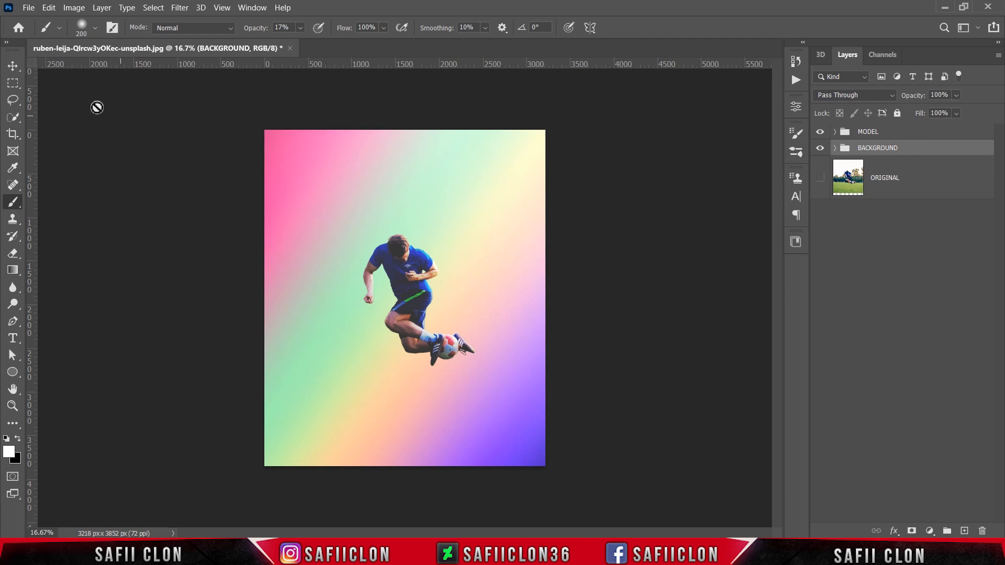
left_click(30, 10)
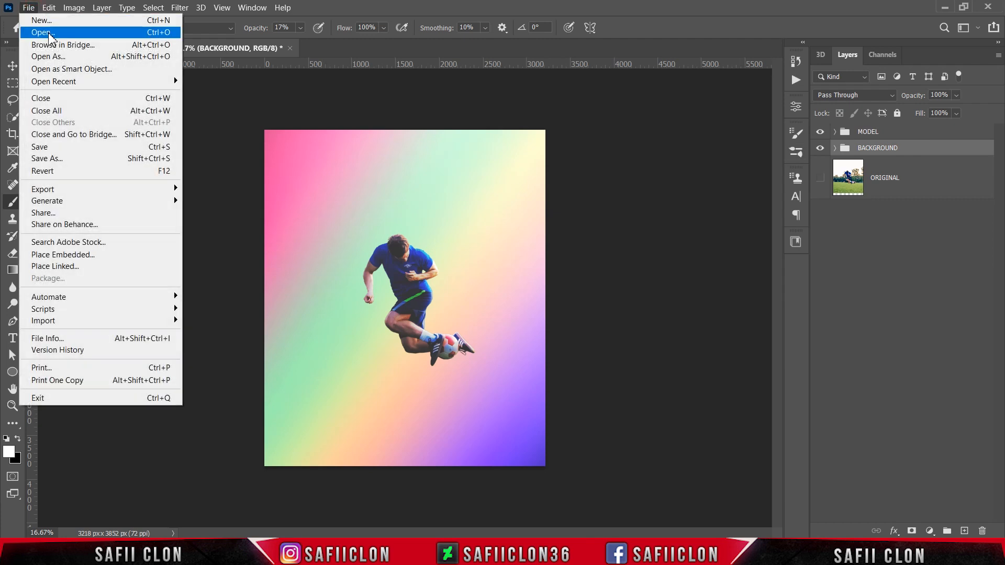
left_click(48, 33)
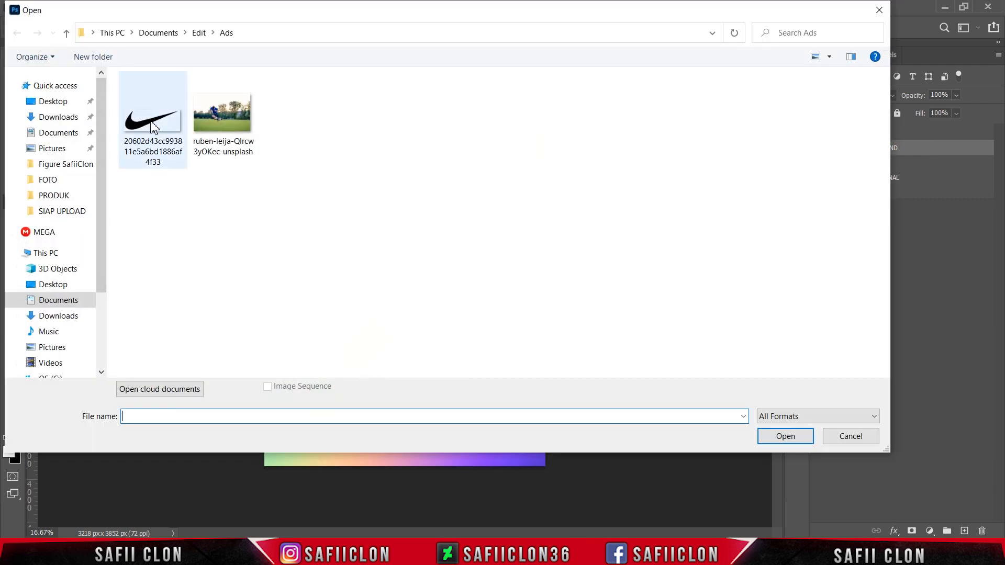
left_click(153, 127)
left_click(785, 435)
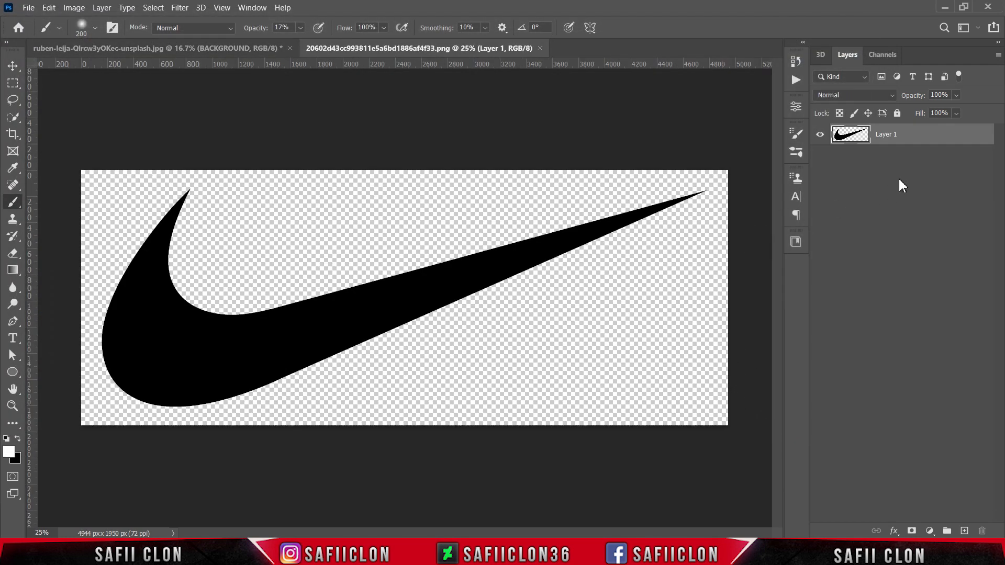
left_click_drag(924, 140, 428, 270)
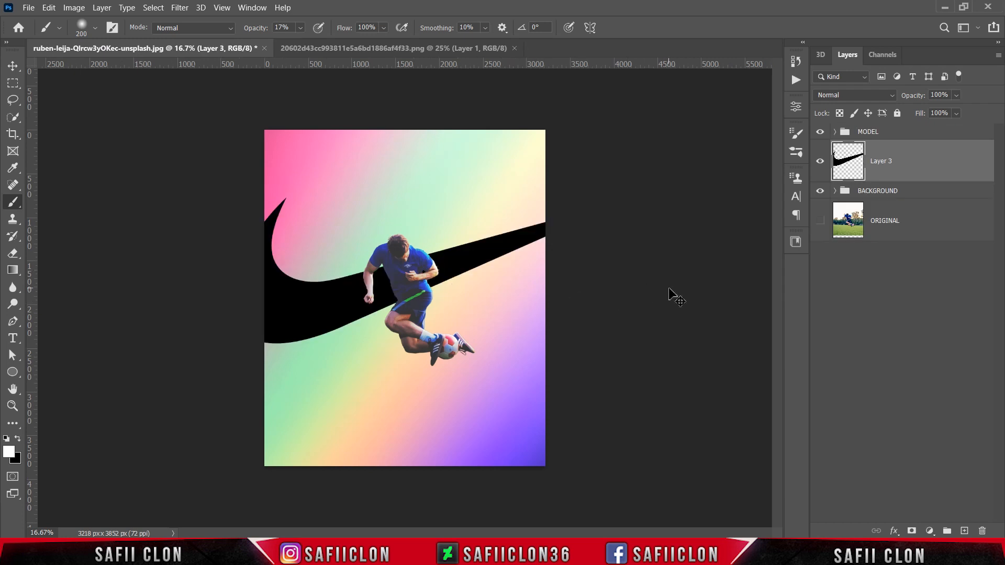
Scale the swoosh to 66%, rotate it -4.84° and position it behind the player within the canvas width.
key("ctrl+t")
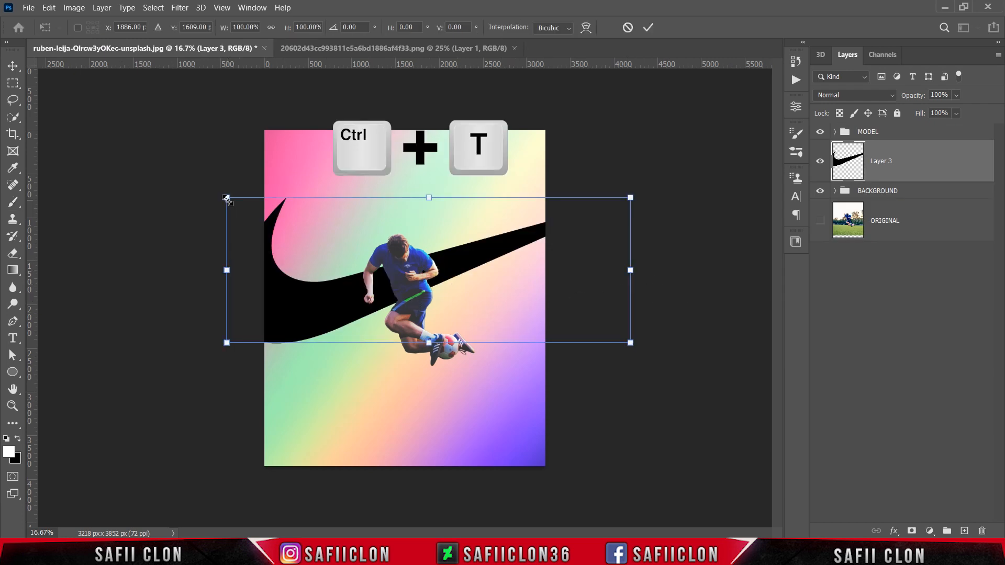
left_click_drag(227, 197, 301, 231)
left_click_drag(466, 266, 442, 294)
left_click_drag(529, 252, 542, 247)
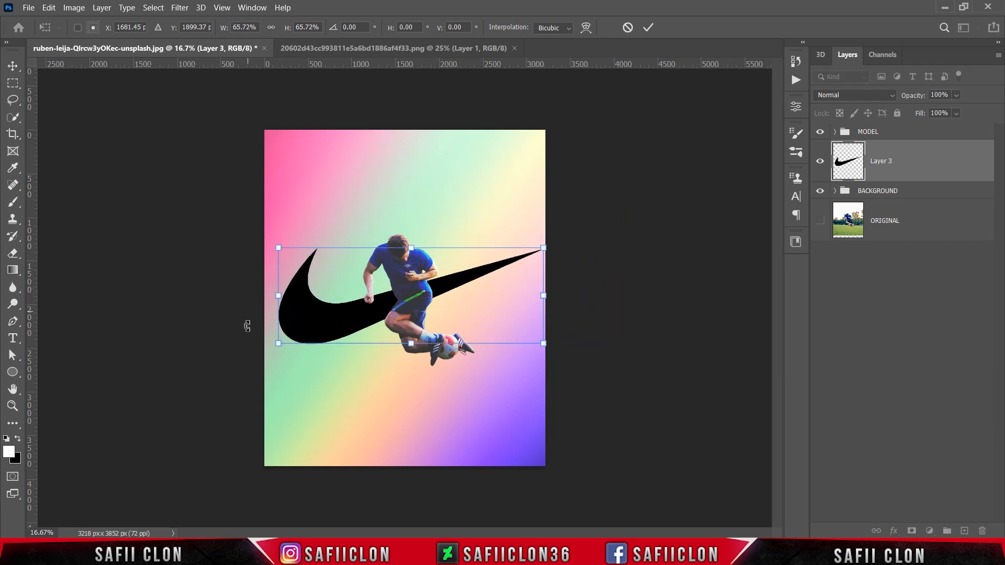
left_click_drag(279, 343, 273, 345)
left_click_drag(561, 350, 560, 336)
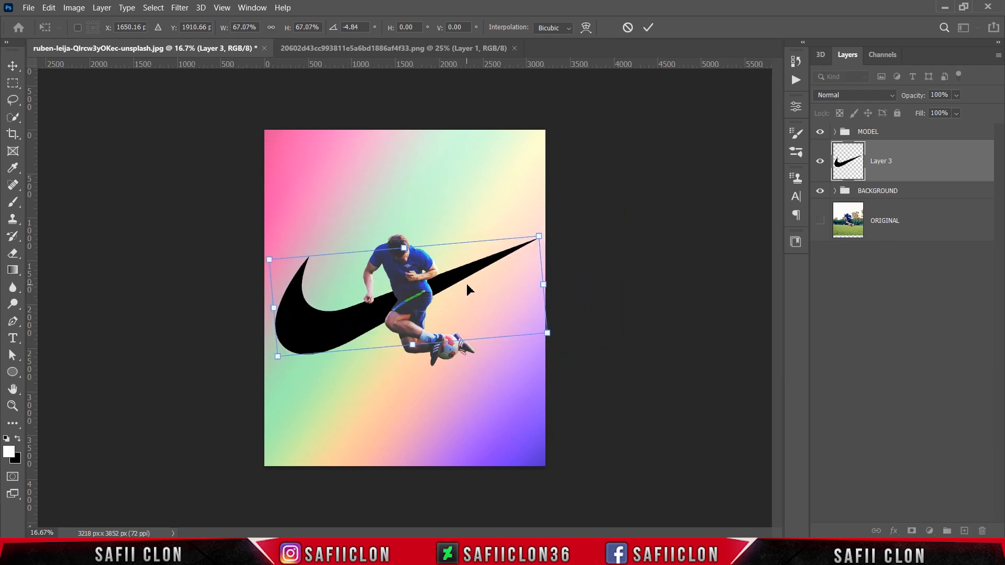
left_click_drag(539, 237, 536, 239)
left_click_drag(465, 283, 465, 277)
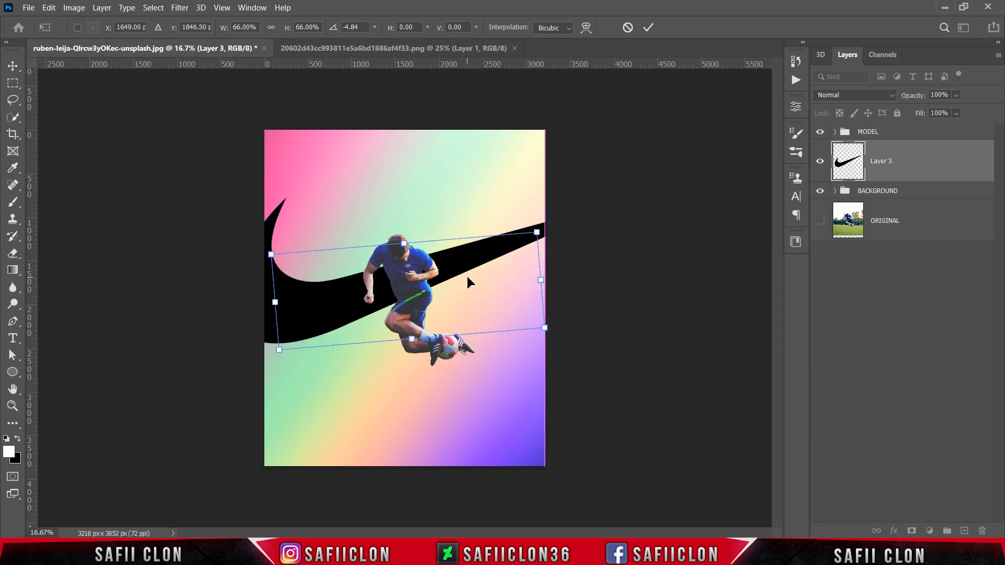
left_click(647, 30)
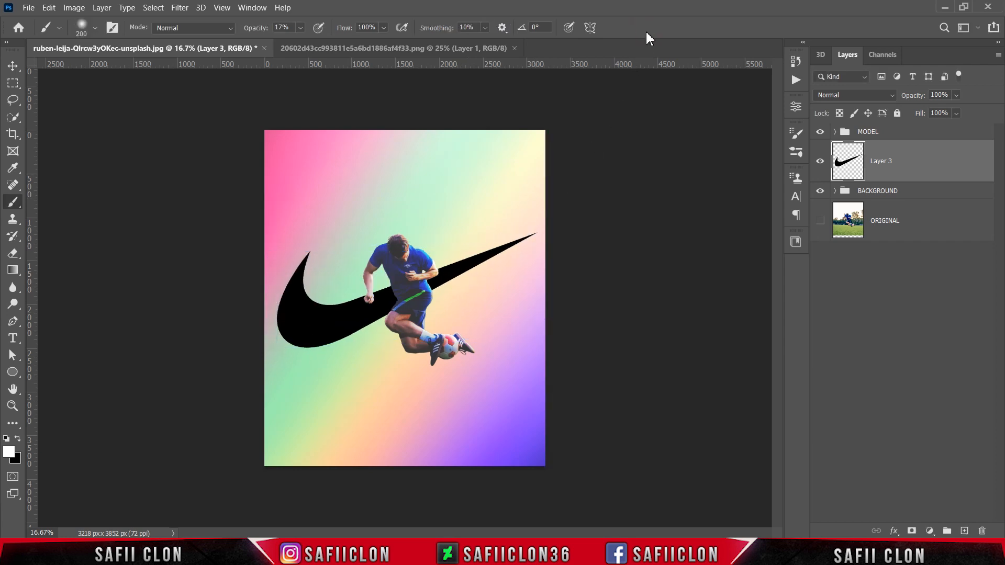
Add a linear Gradient Fill layer at 90° above the swoosh and clip it to the swoosh layer.
left_click(929, 161)
left_click(930, 530)
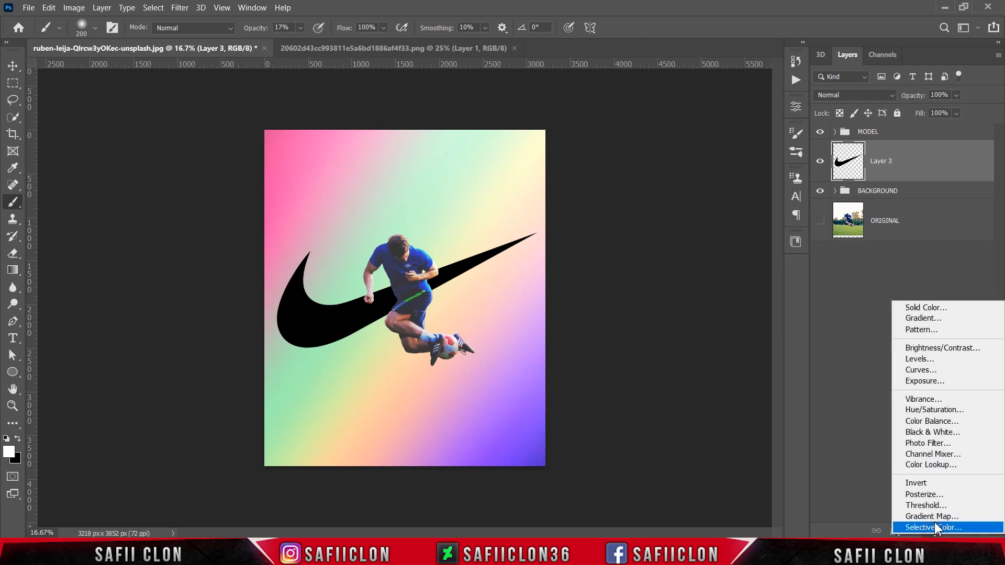
left_click(922, 319)
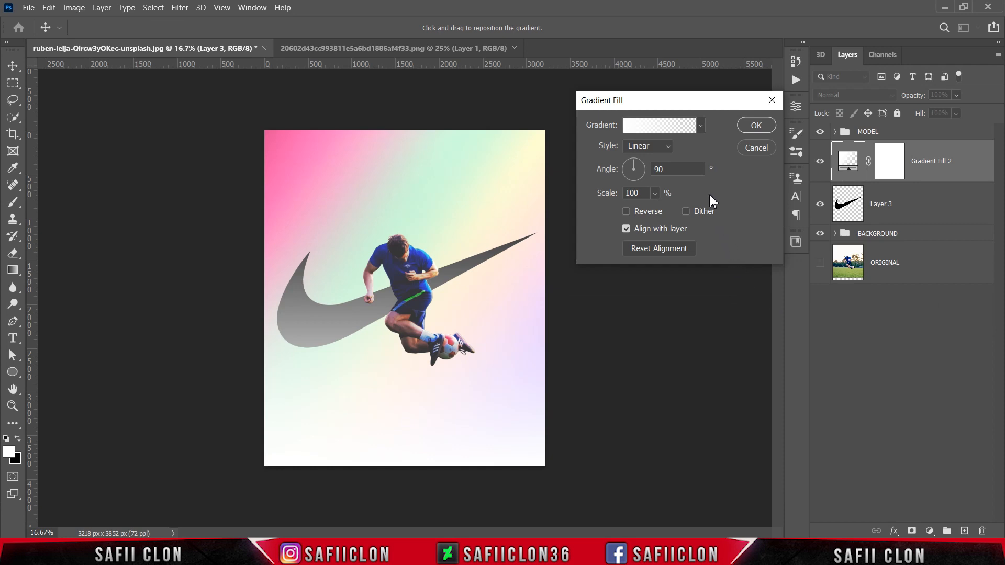
left_click(757, 127)
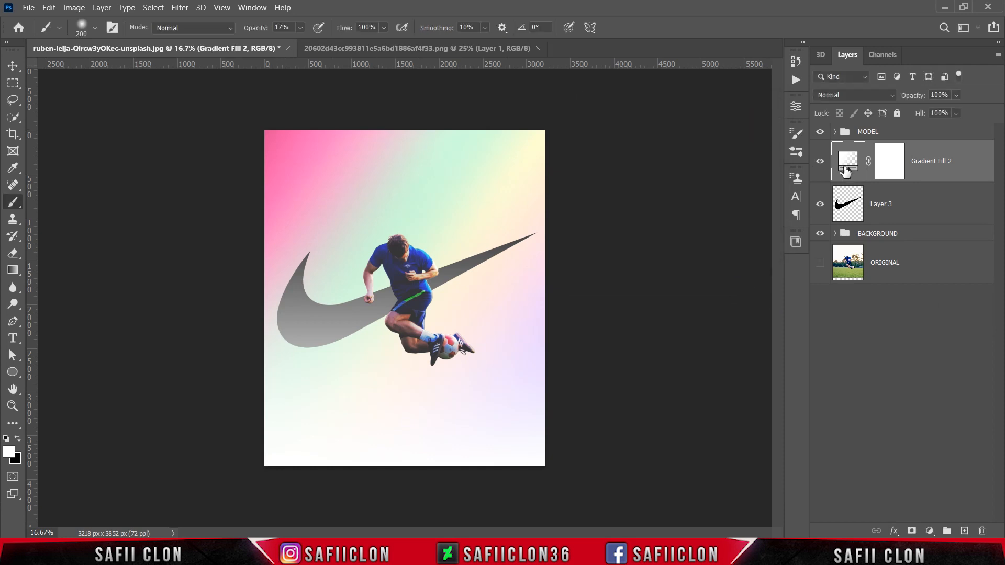
right_click(934, 156)
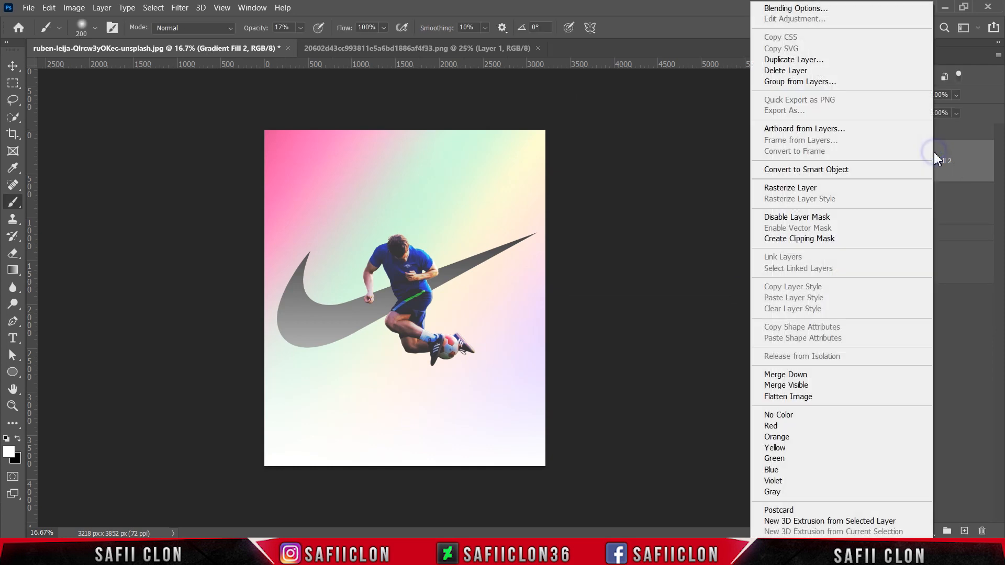
left_click(812, 244)
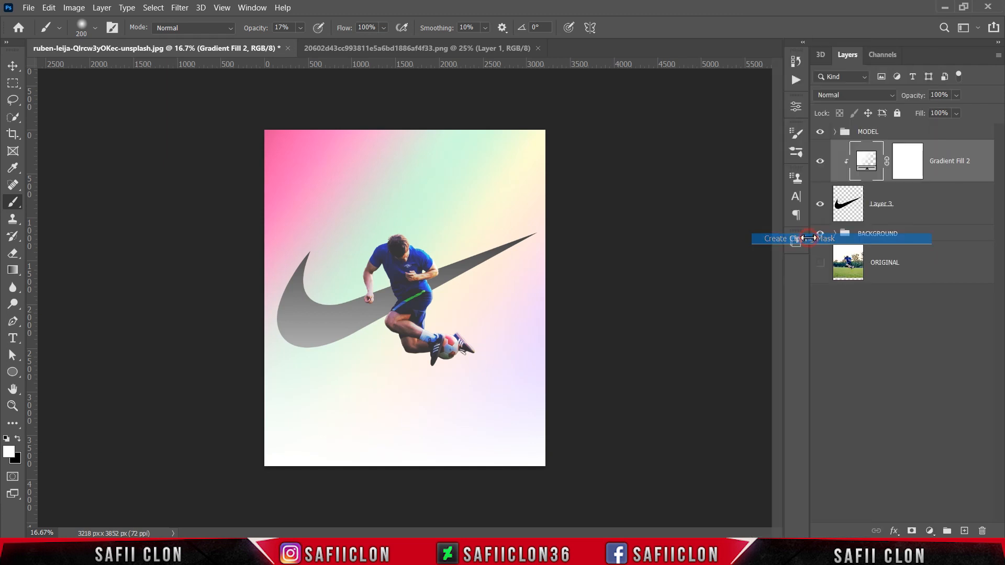
Open the swoosh's gradient fill for editing and load the Black, White preset from the Basics gradients.
double_click(866, 165)
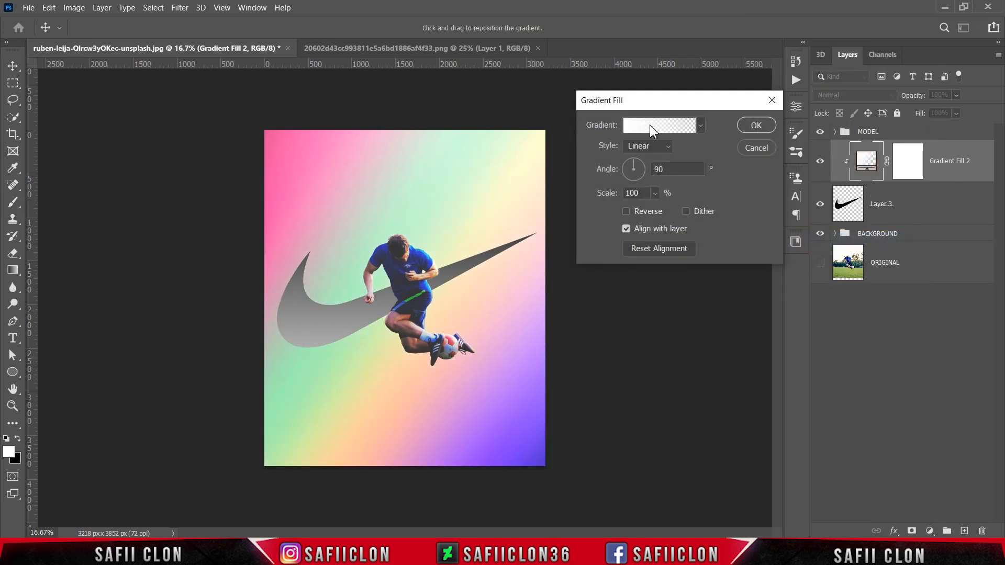
left_click(652, 126)
left_click(623, 133)
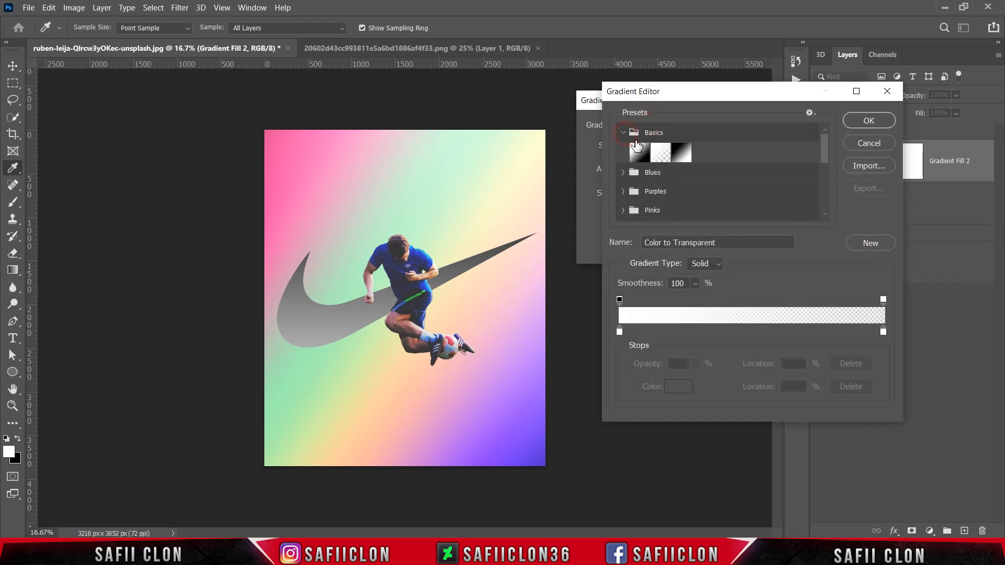
left_click(681, 155)
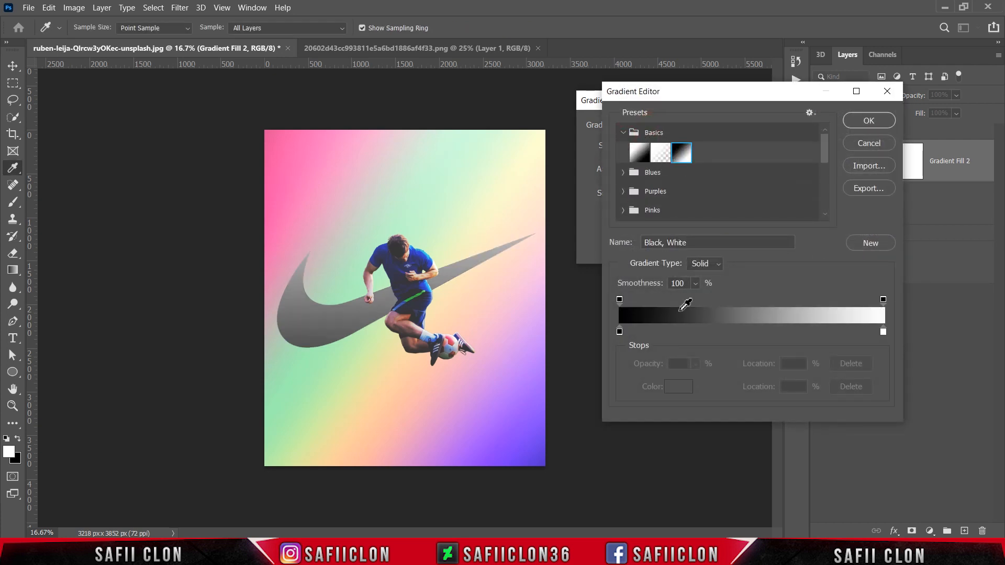
Set the gradient's starting color stop at 0% to #91edfc.
left_click(619, 331)
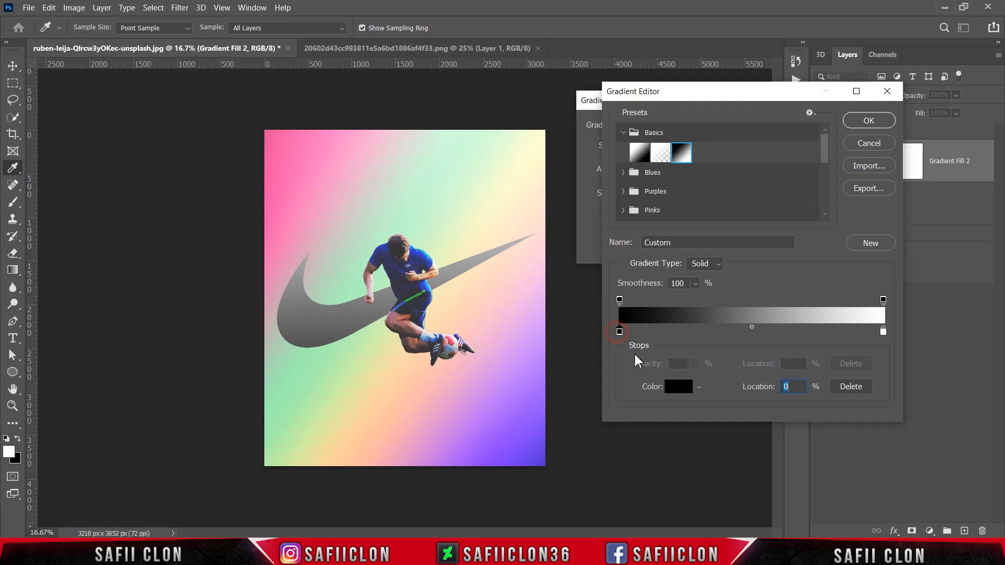
left_click(677, 387)
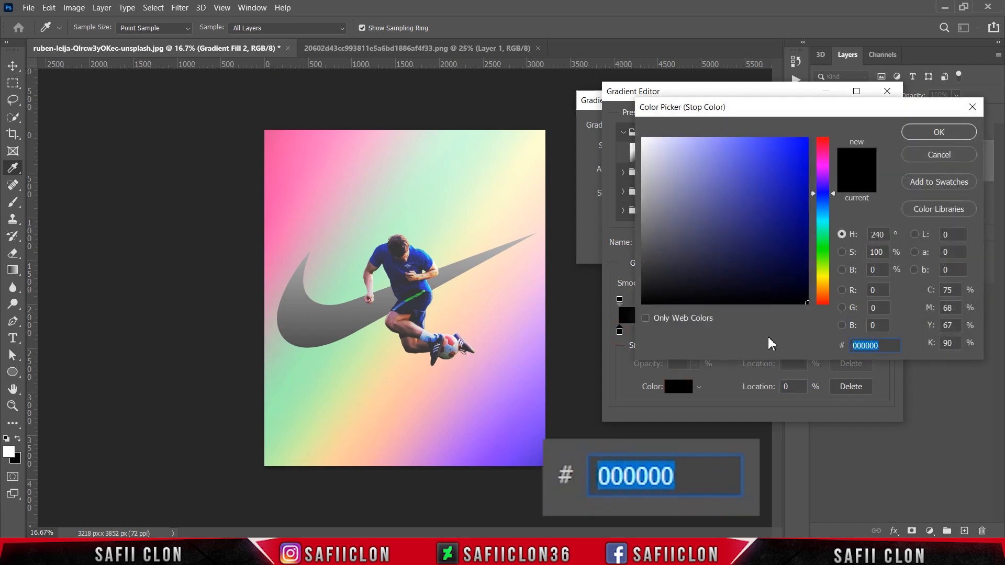
type("91")
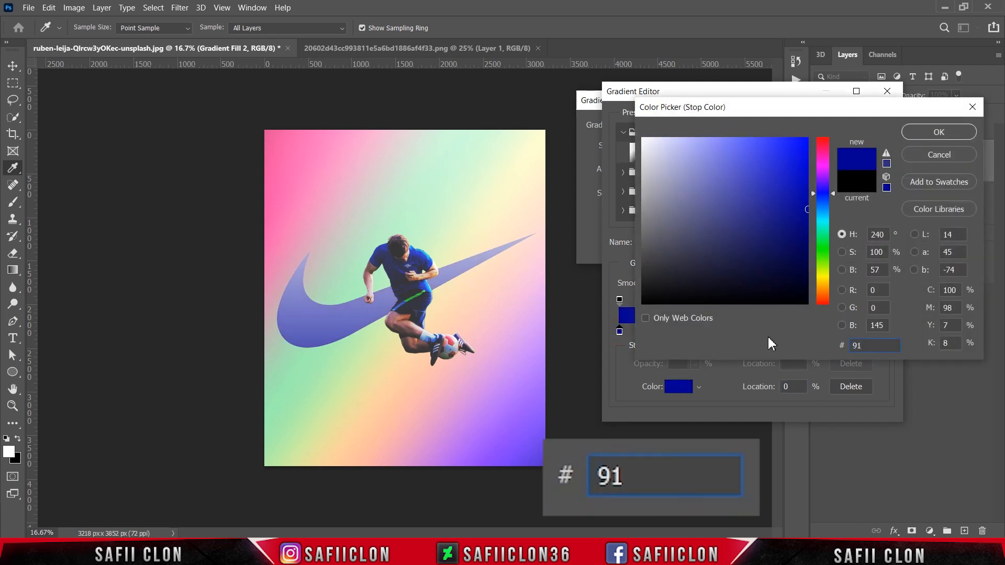
type("edfc")
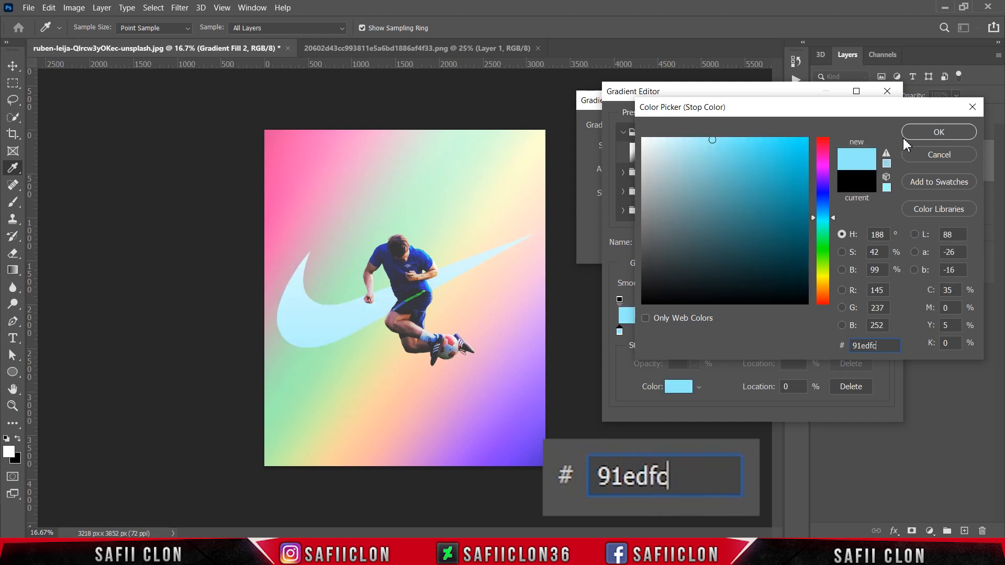
left_click(923, 138)
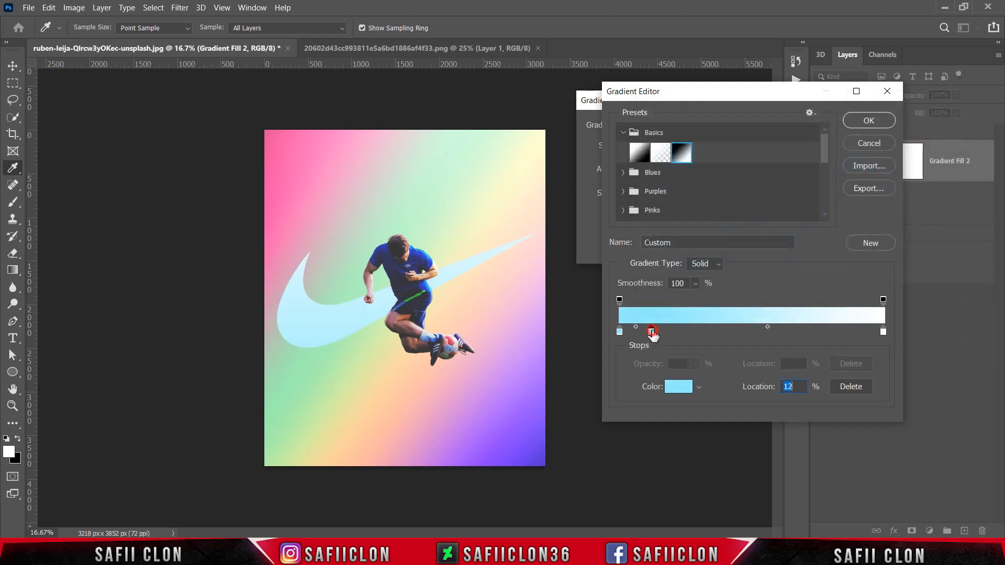
Add a second color stop to the swoosh gradient in #a7f0fc at location 13%.
left_click(676, 387)
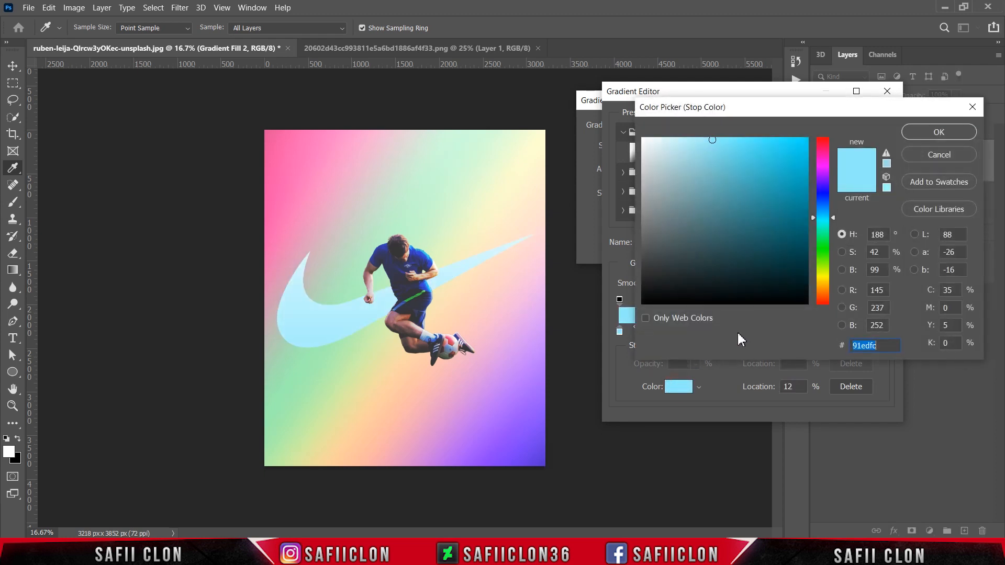
type("a7")
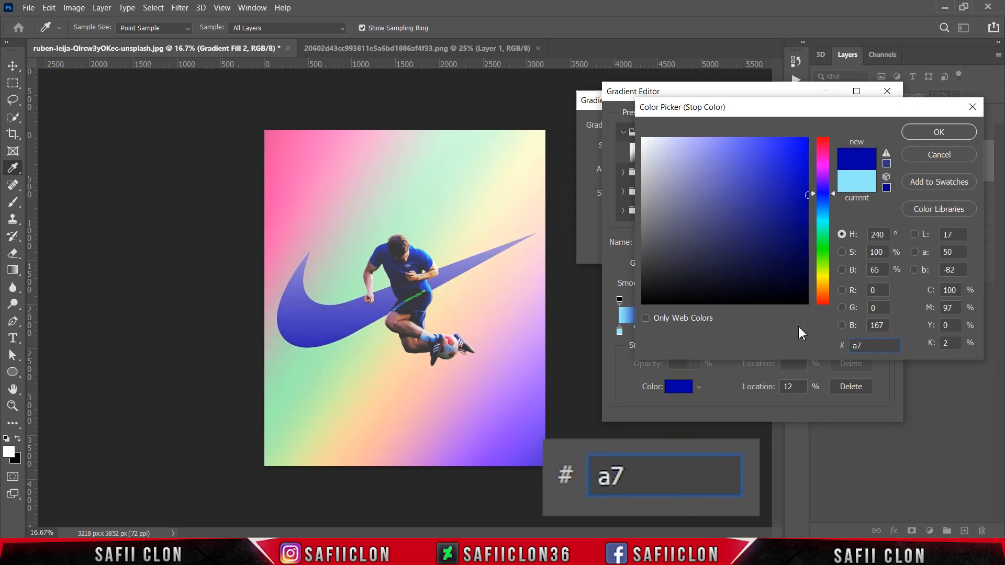
type("f0fc")
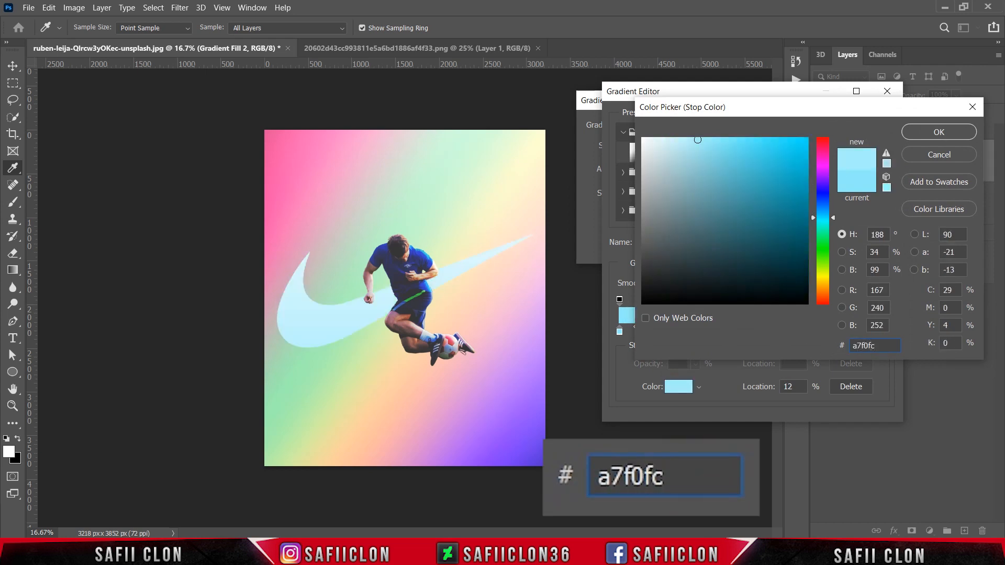
left_click(922, 134)
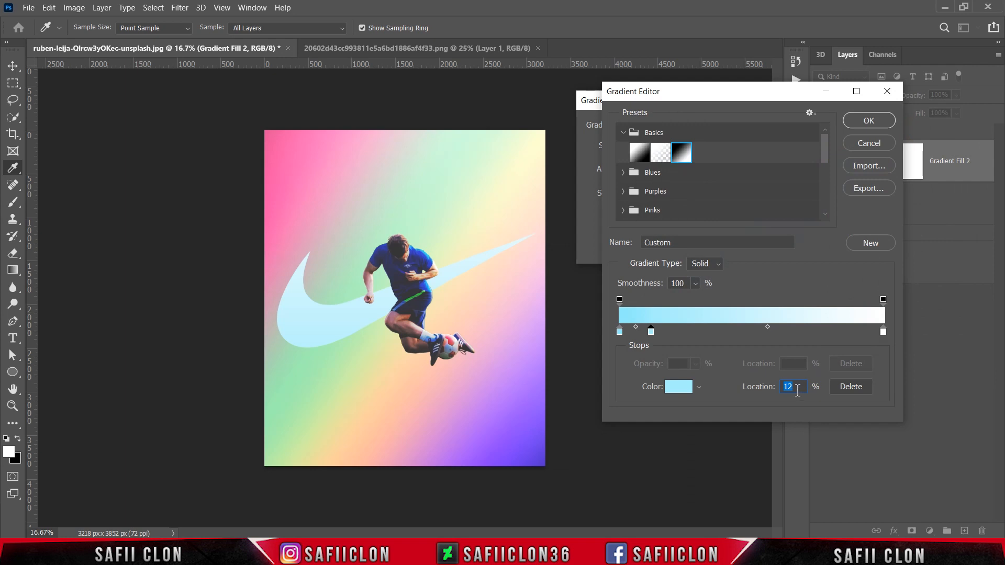
type("13")
Add a magenta color stop #e429f6 to the swoosh gradient at location 44%.
left_click(696, 330)
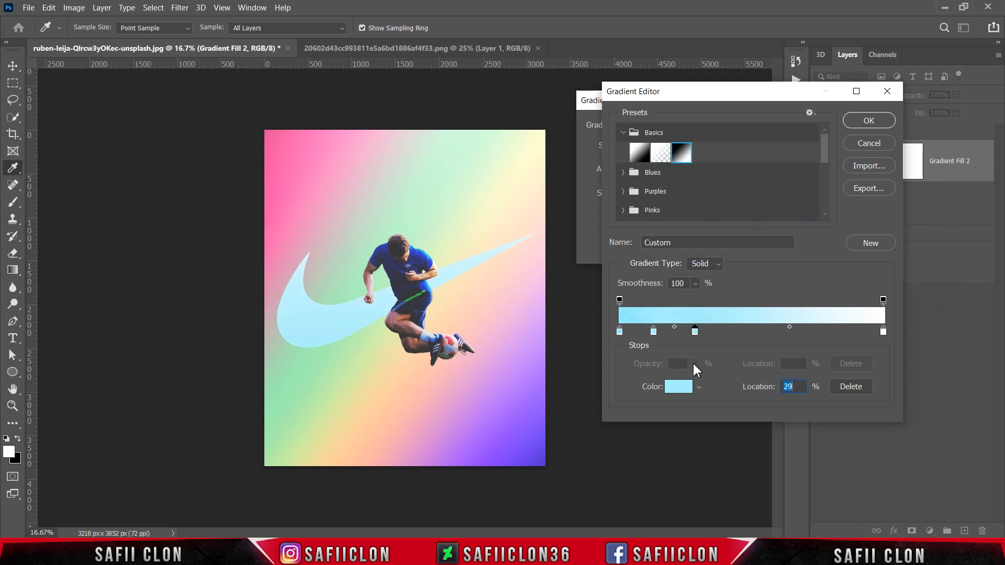
left_click(678, 386)
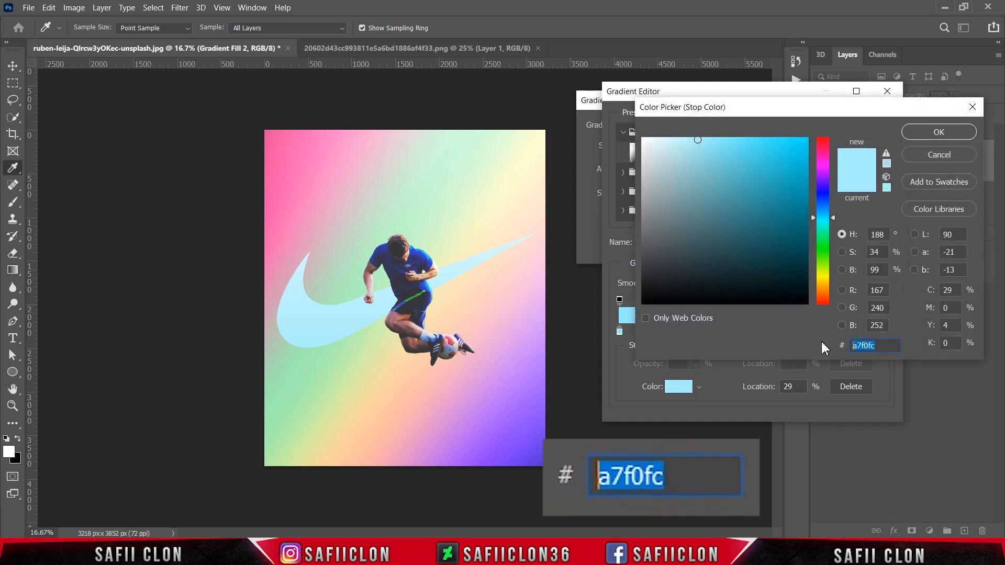
type("e4")
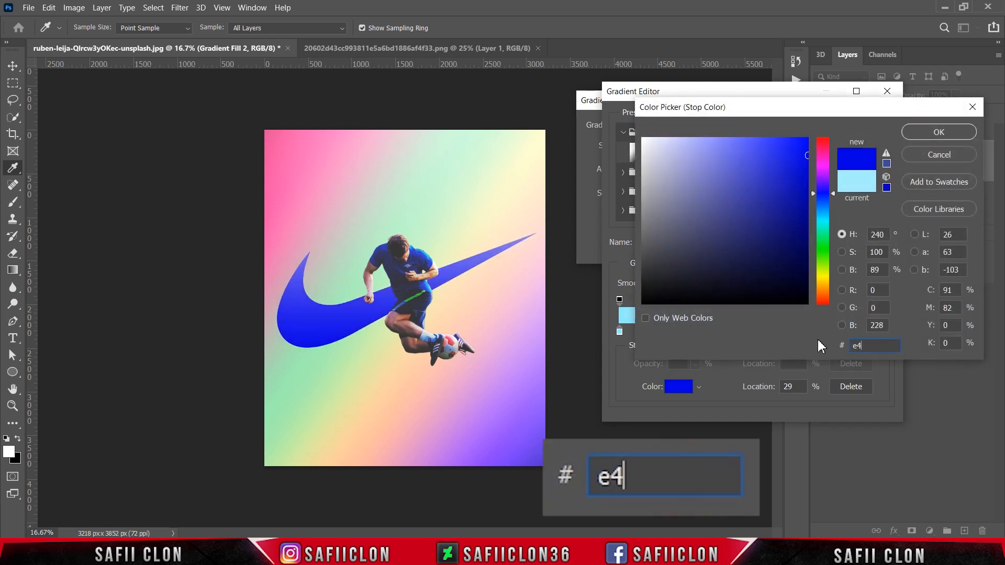
type("29f6")
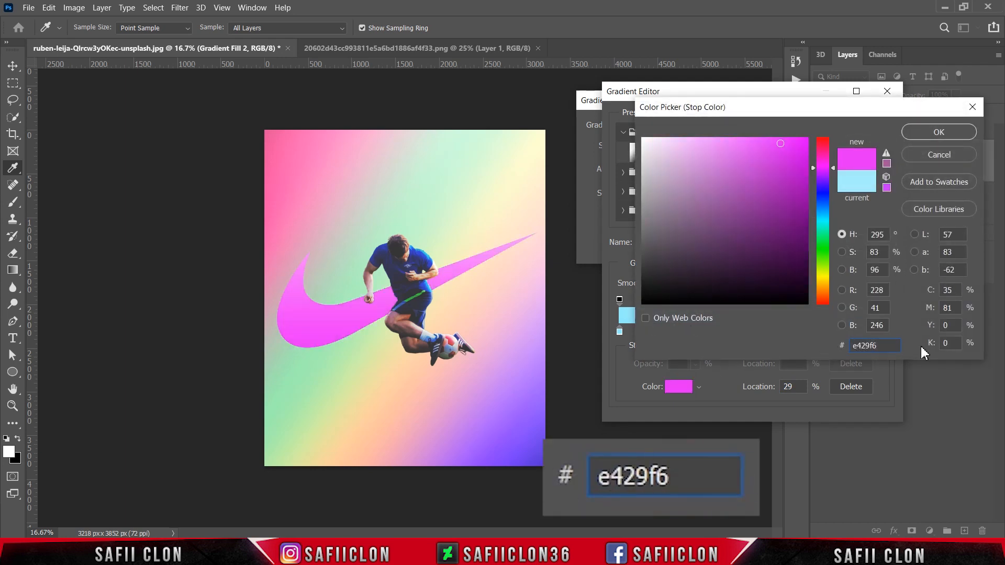
left_click(925, 133)
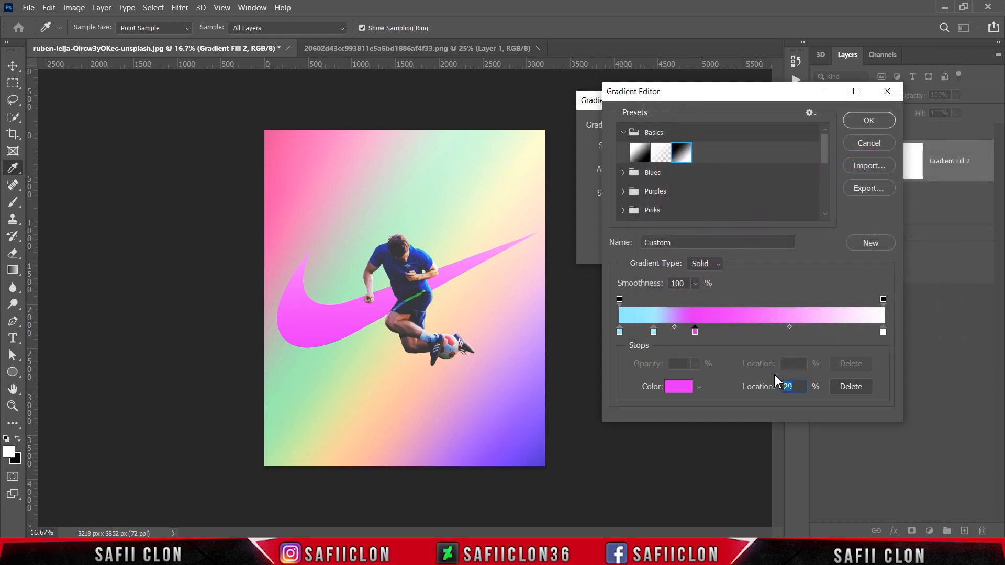
type("44")
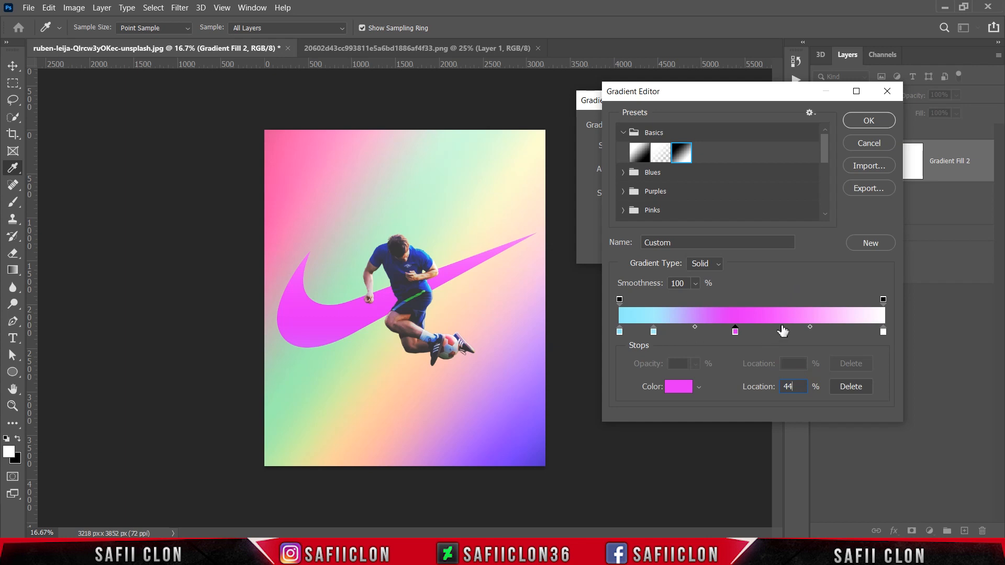
Add an orange color stop #fece6c to the swoosh gradient at location 76%.
left_click(781, 328)
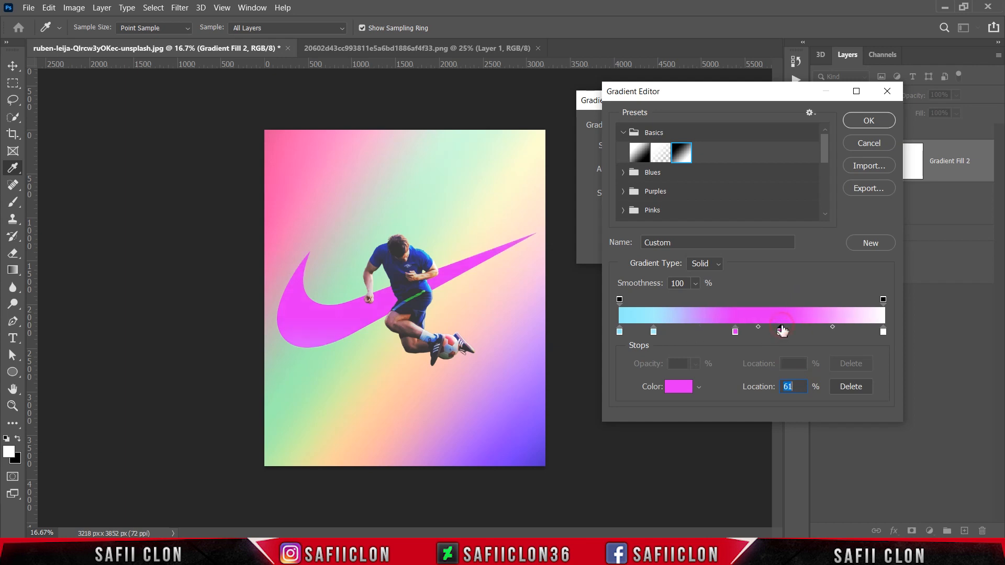
left_click(681, 387)
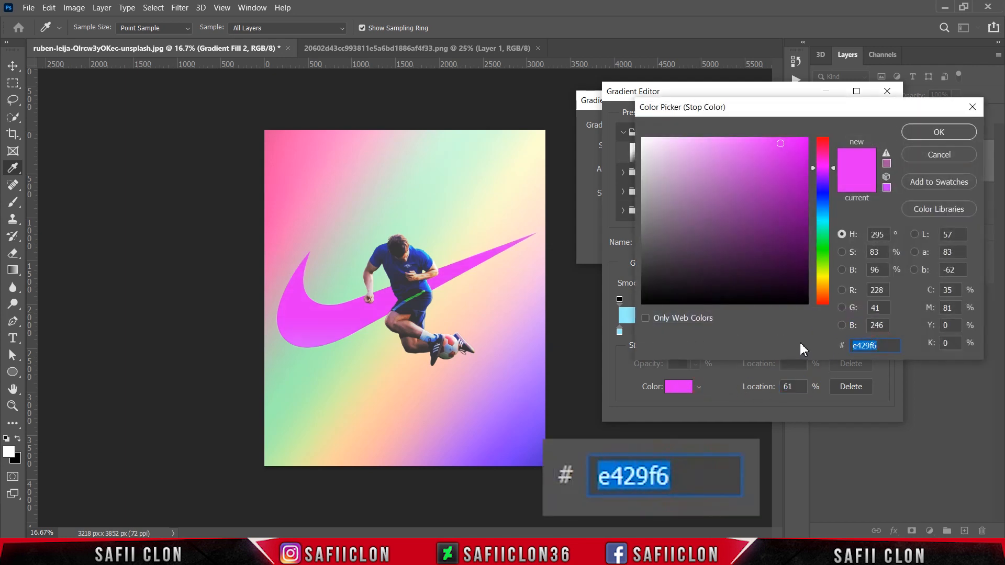
type("fece")
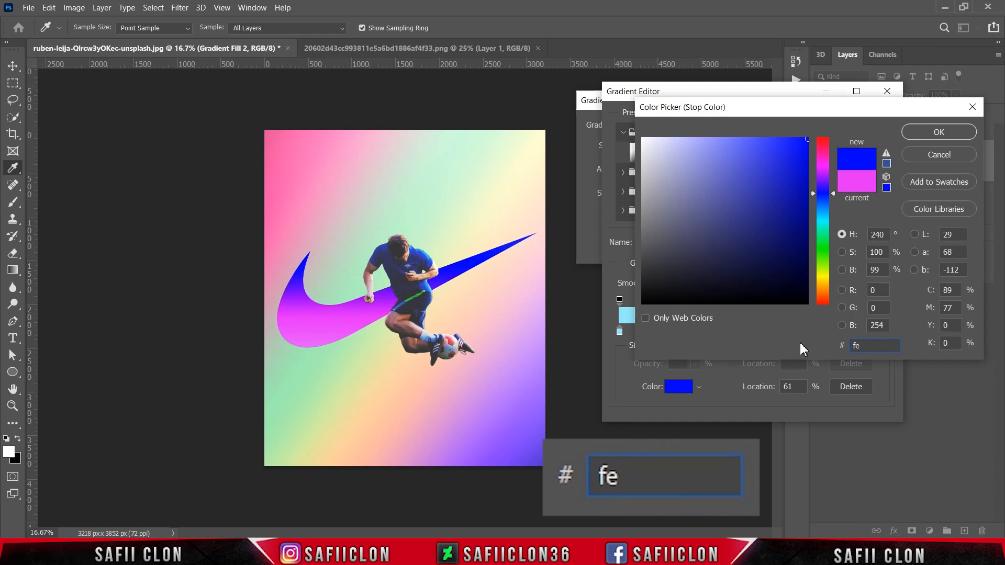
type("ce6c")
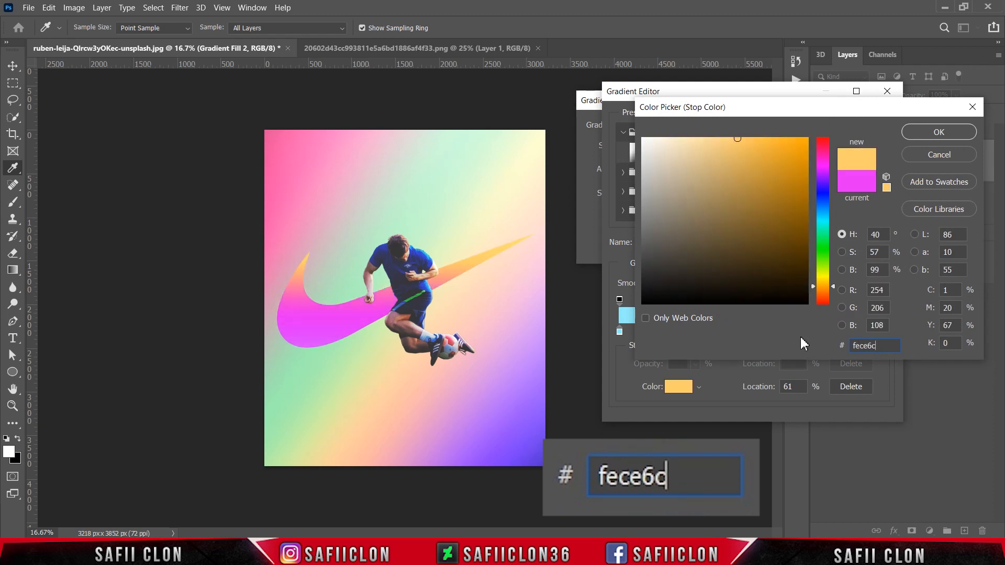
left_click(920, 131)
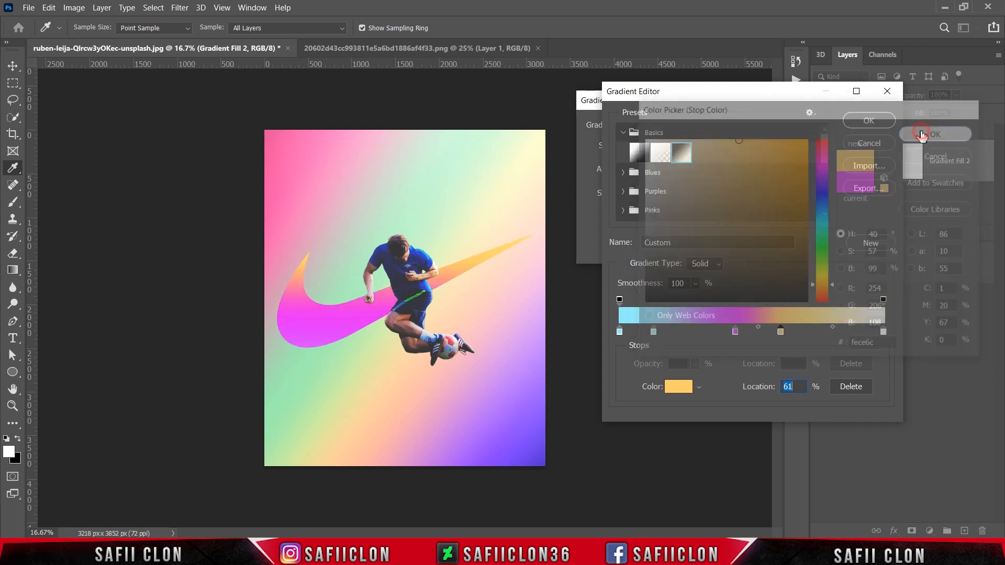
double_click(788, 387)
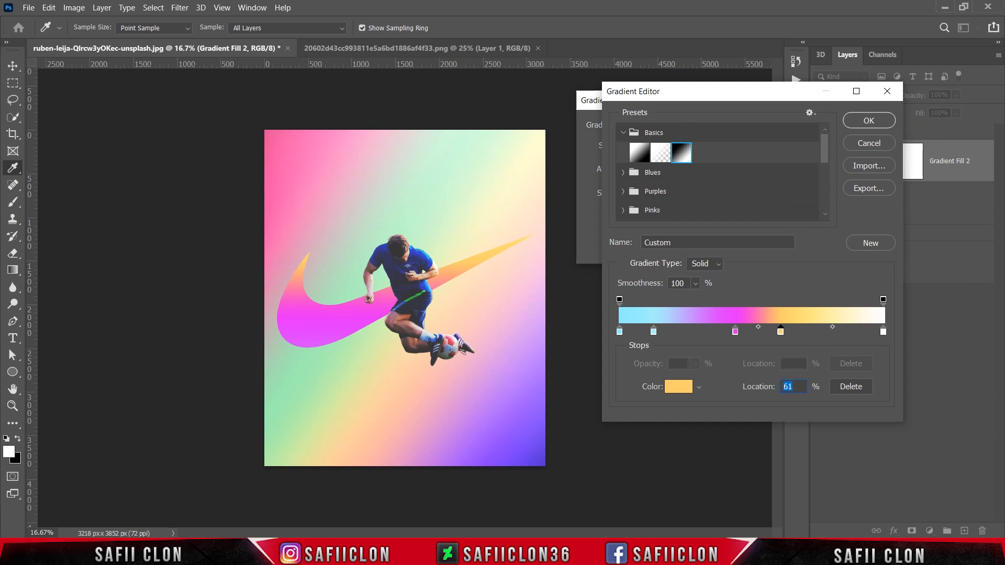
type("76")
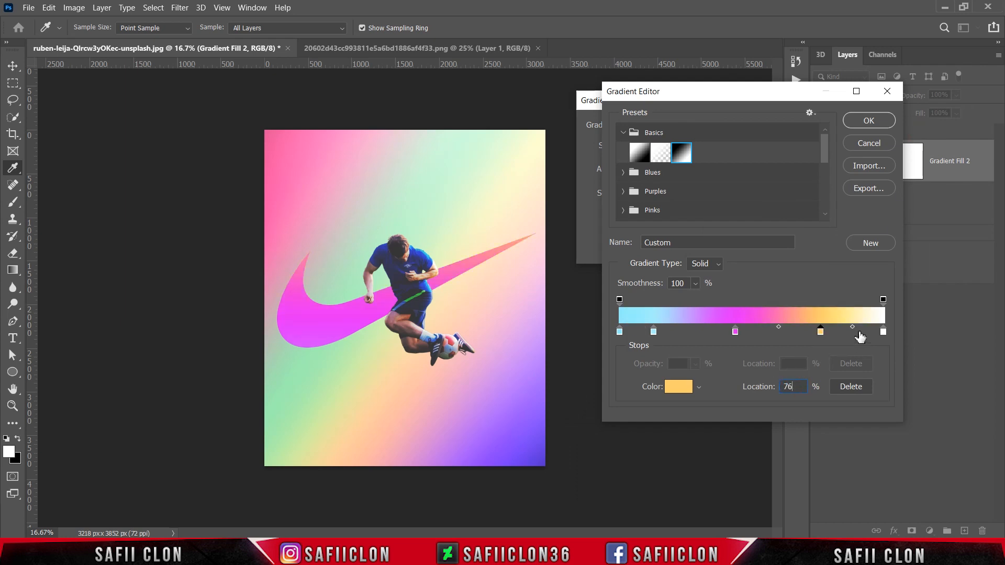
Set the gradient's ending color stop at 100% to #fece6c.
left_click(884, 331)
left_click(680, 387)
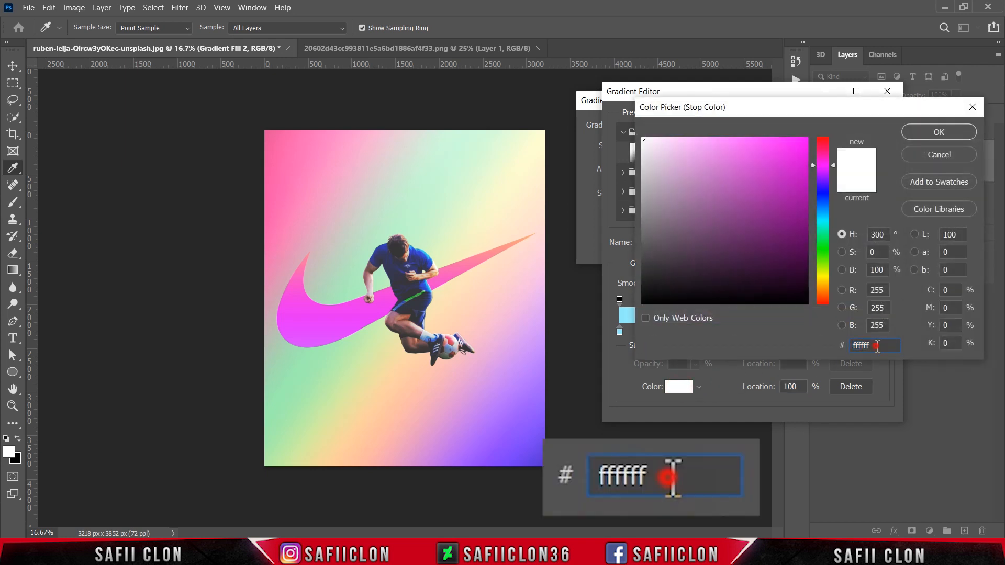
type("fe")
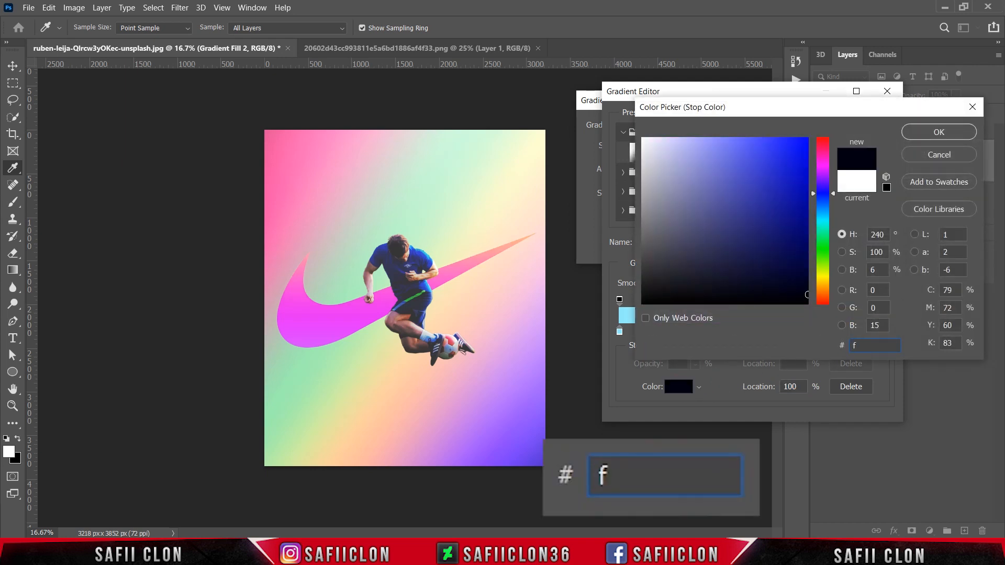
type("ce6c")
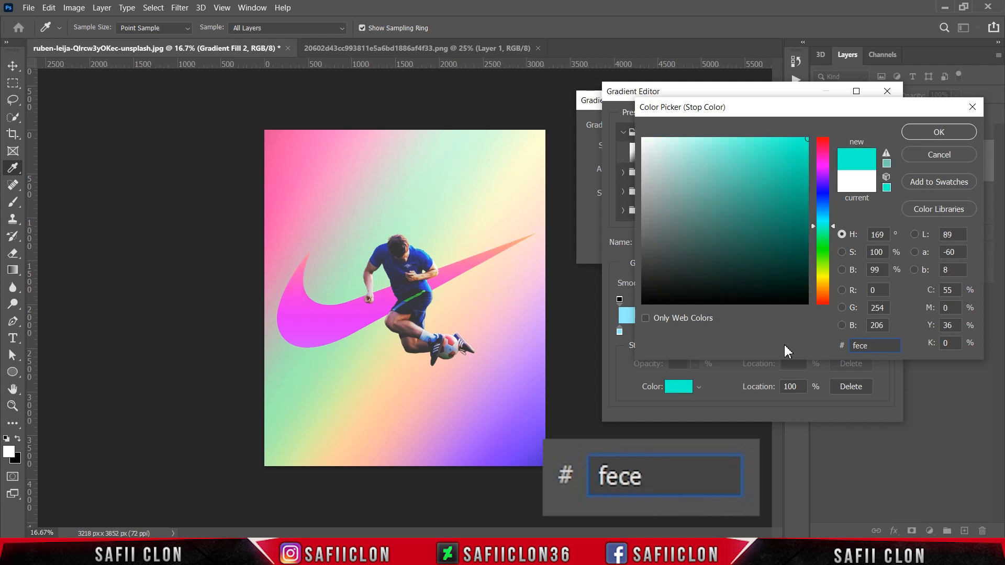
left_click(939, 132)
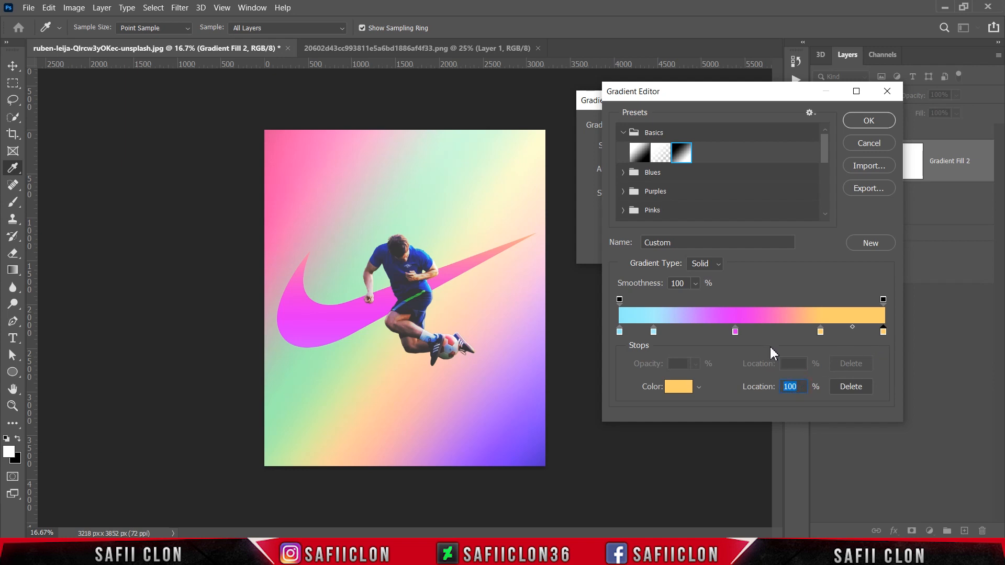
Shift the second light-blue color stop to location 14% and accept the edited gradient.
left_click(653, 331)
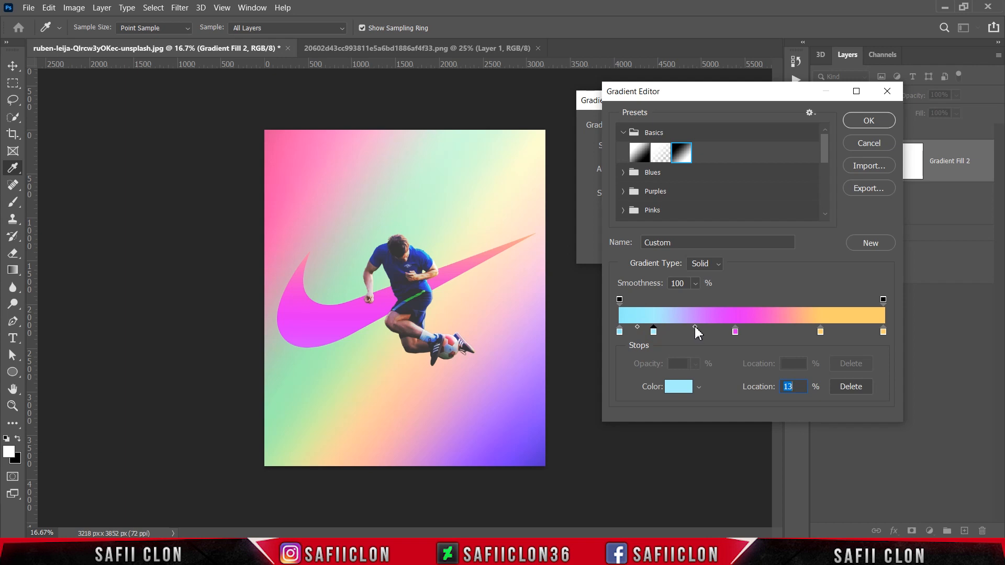
left_click_drag(694, 327, 658, 331)
left_click(653, 331)
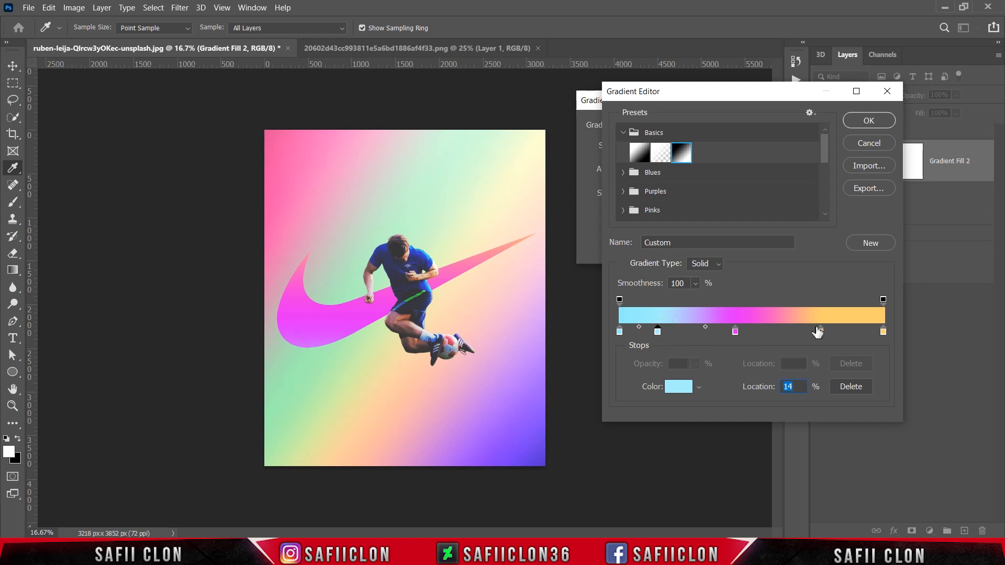
left_click(867, 120)
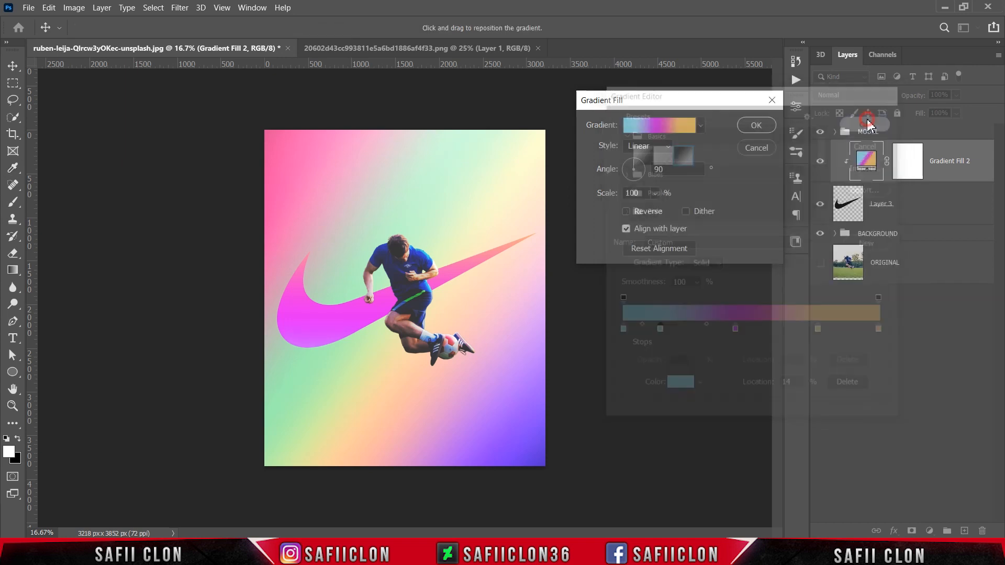
Keep the swoosh gradient fill's style Linear, scale it to 45% and accept the fill.
left_click(668, 148)
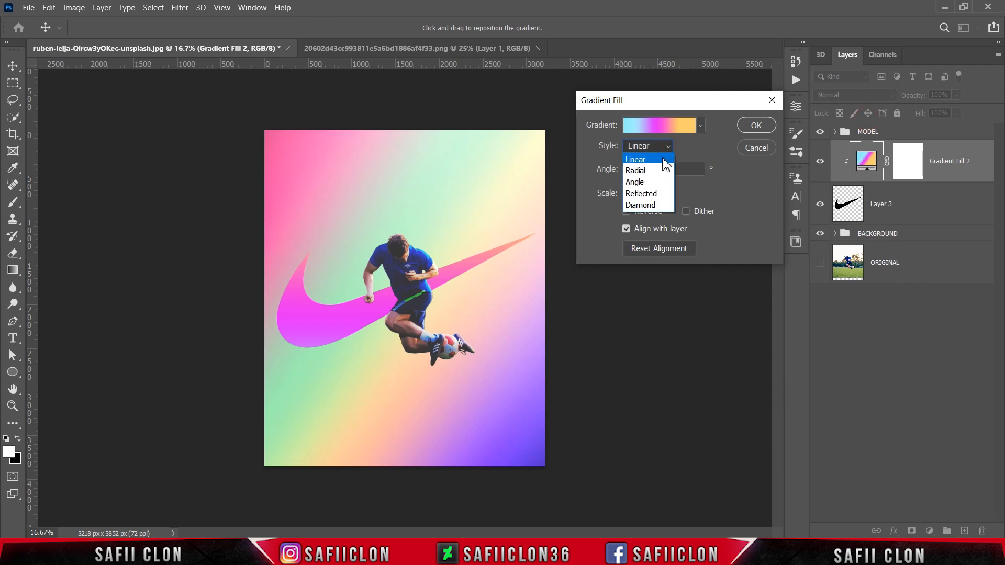
left_click(665, 164)
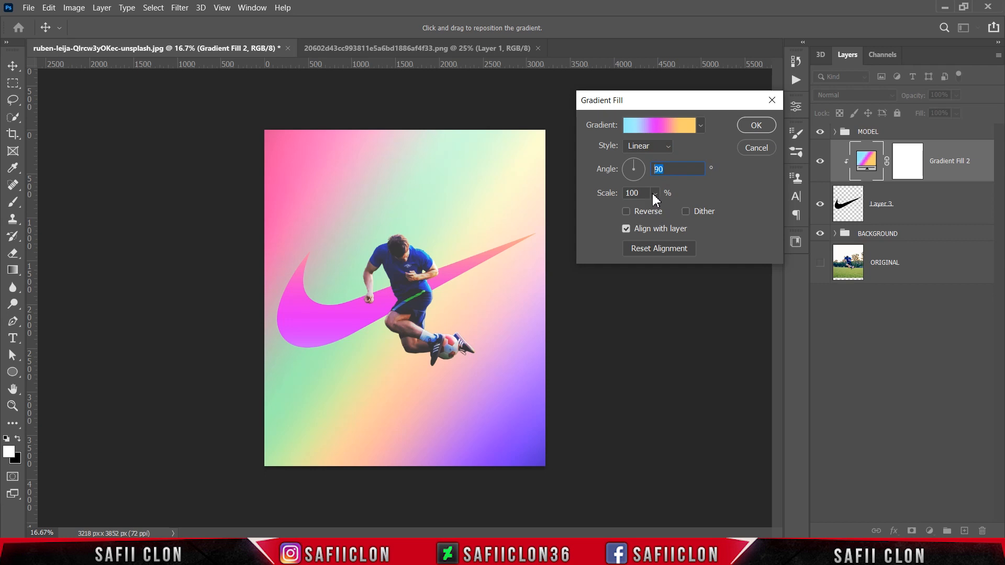
left_click(654, 193)
left_click_drag(654, 210, 652, 209)
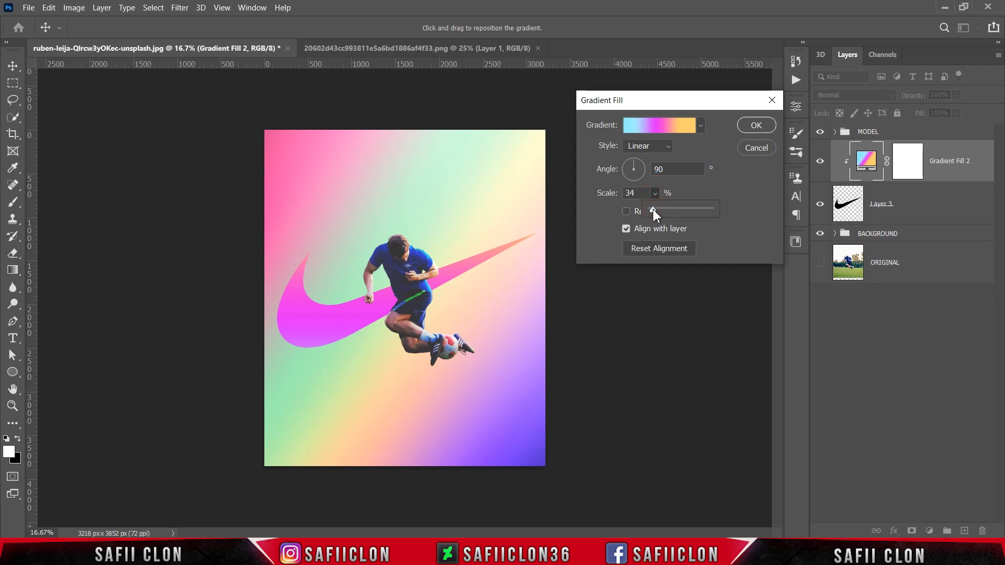
left_click_drag(653, 209, 655, 208)
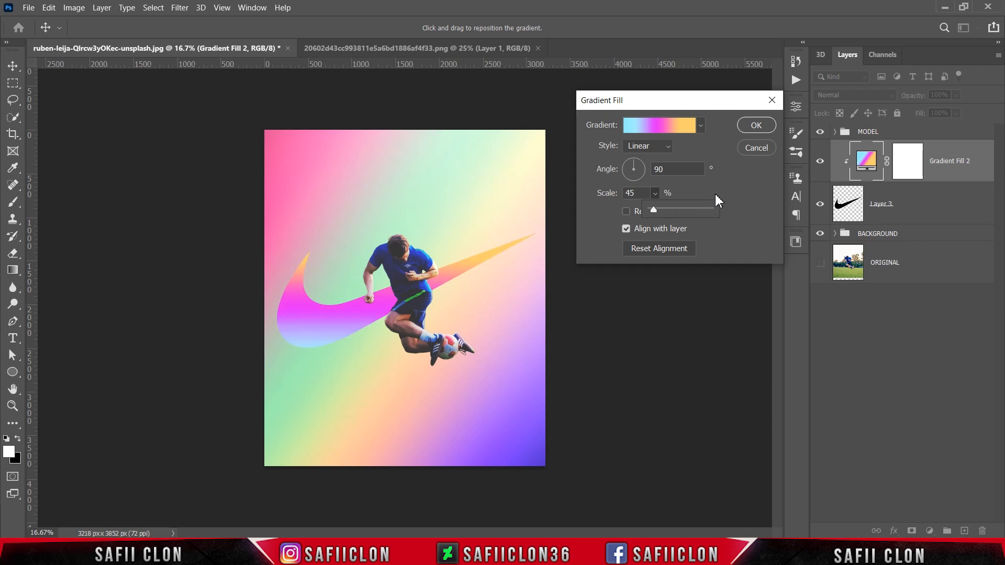
left_click(655, 194)
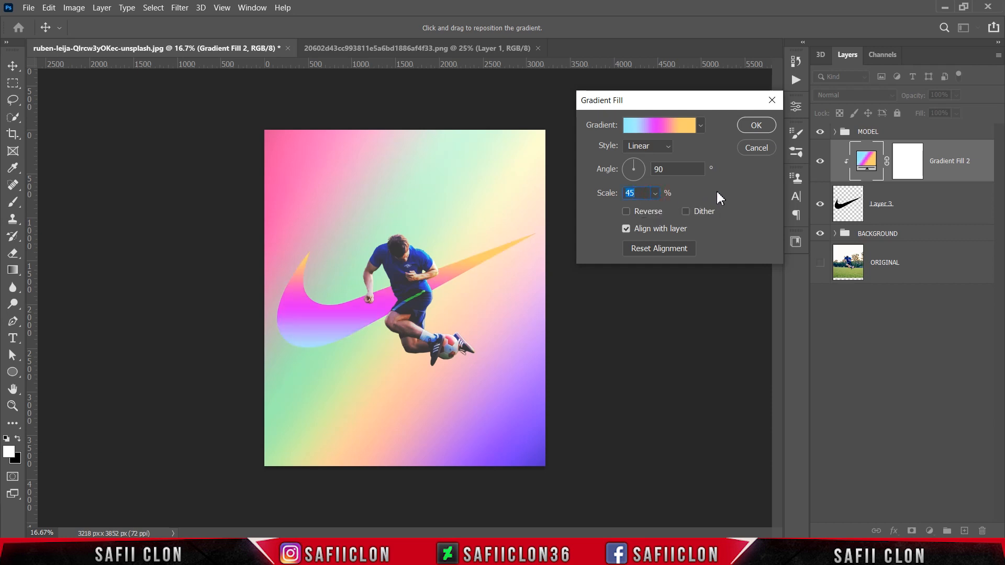
left_click(759, 124)
Open the layer style settings of the swoosh layer (Layer 3) and enable Bevel & Emboss.
key("b")
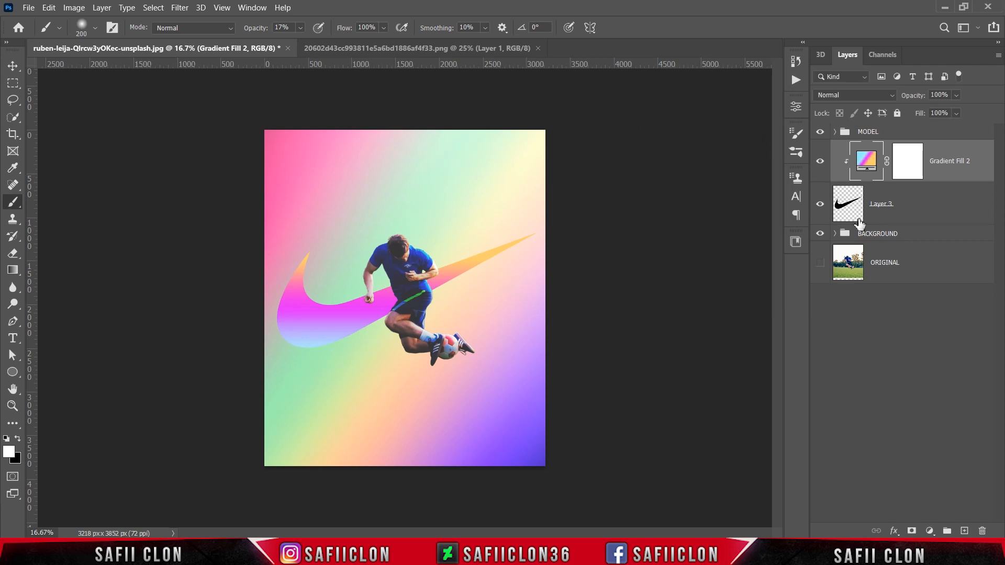
left_click(908, 205)
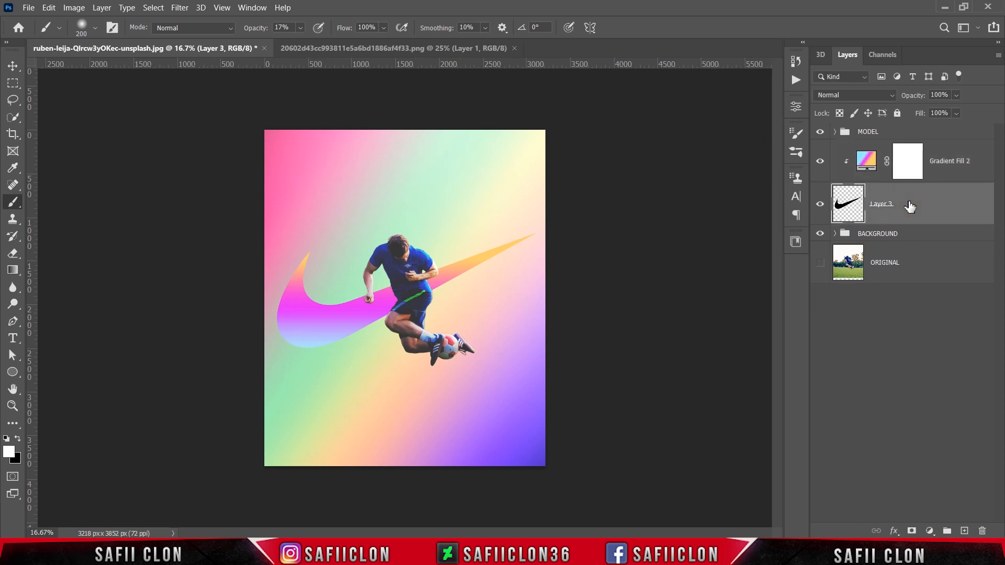
right_click(909, 204)
left_click(742, 10)
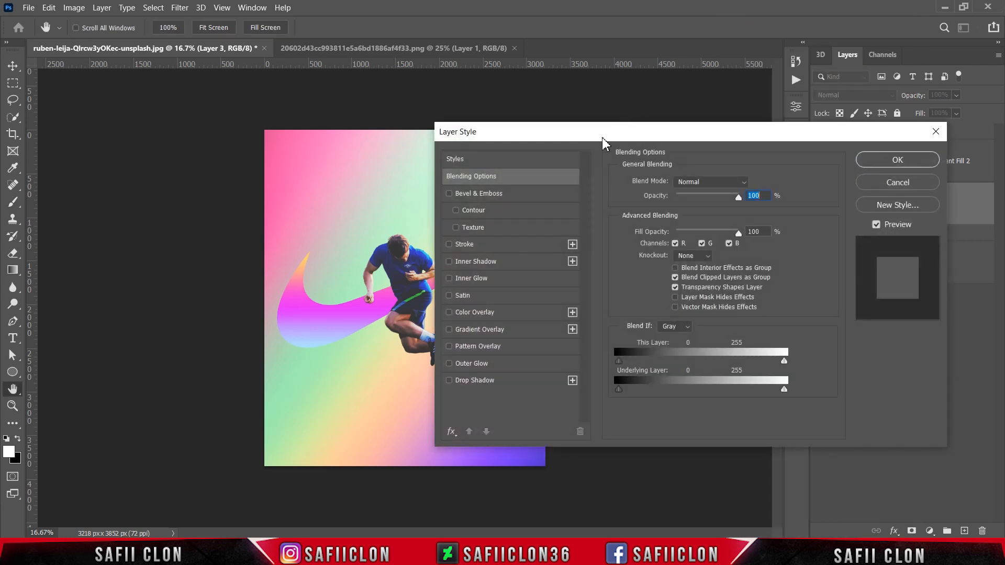
left_click_drag(600, 138, 713, 139)
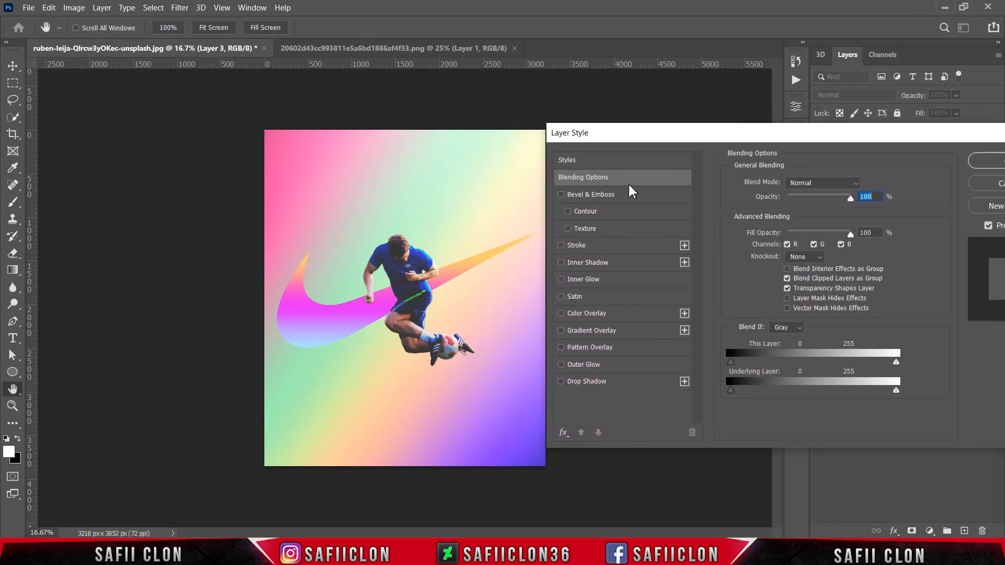
left_click(613, 197)
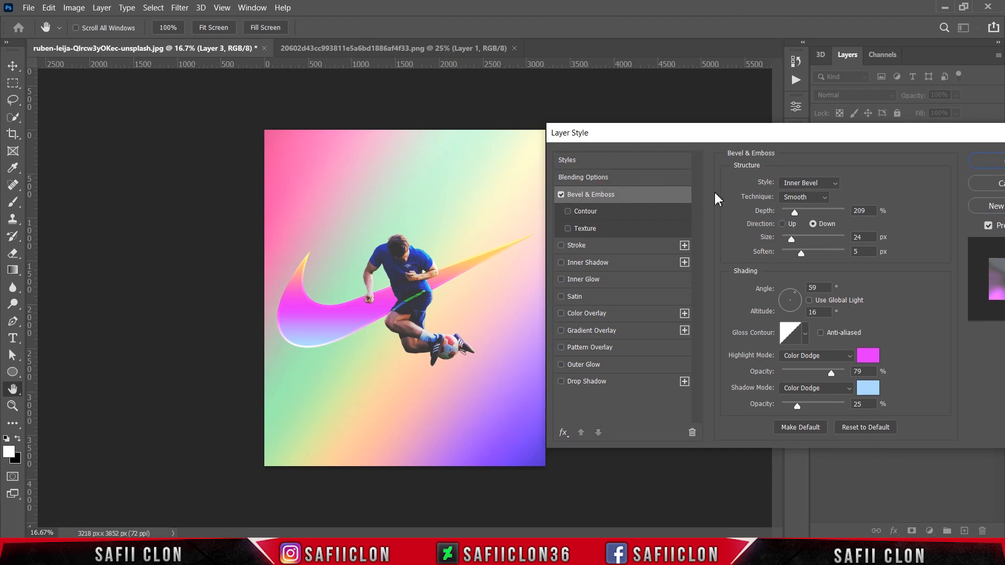
Set the swoosh's bevel to Inner Bevel with the Smooth technique, size 24 px, altitude 16° and a linear gloss contour.
left_click(827, 184)
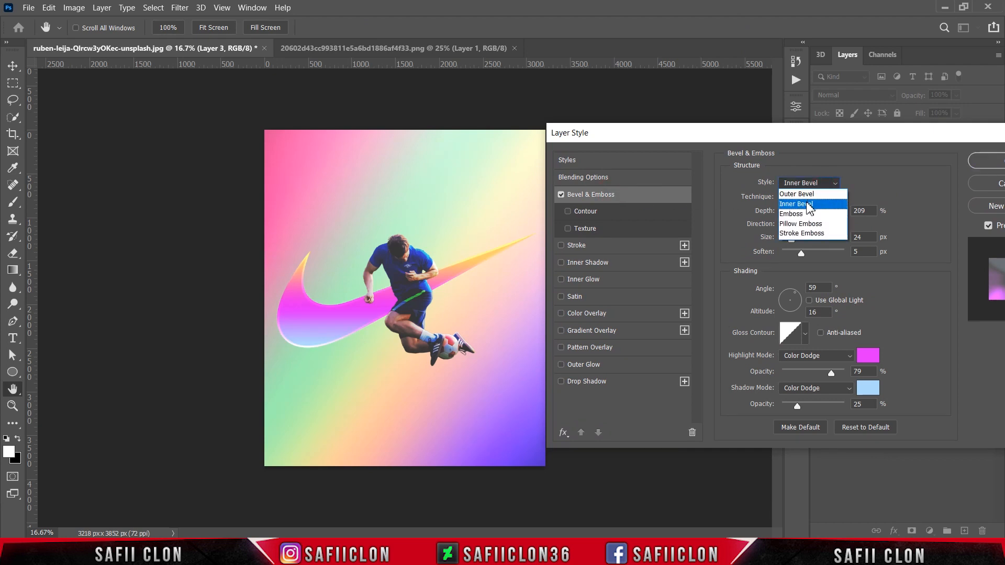
left_click(810, 208)
left_click(808, 198)
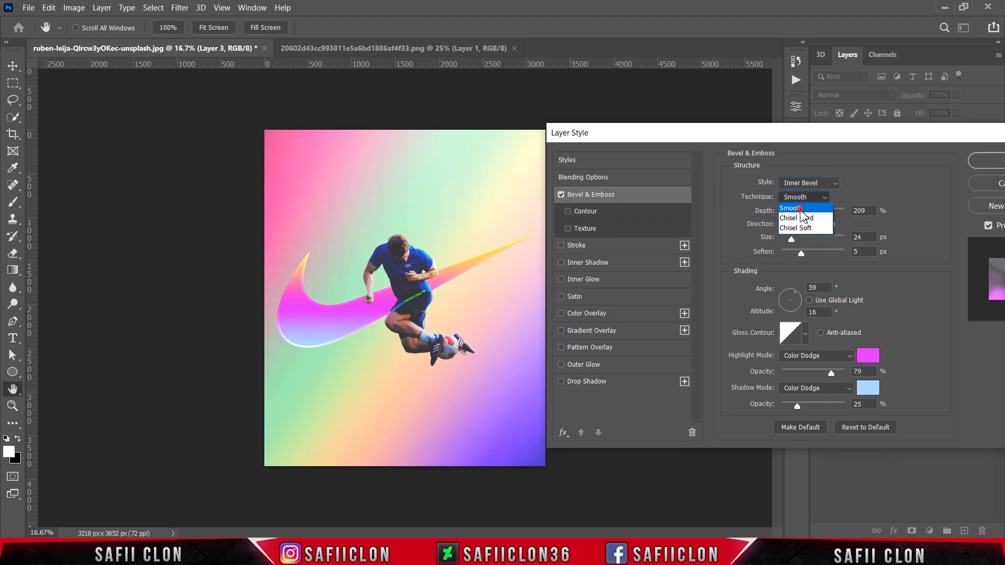
left_click(800, 208)
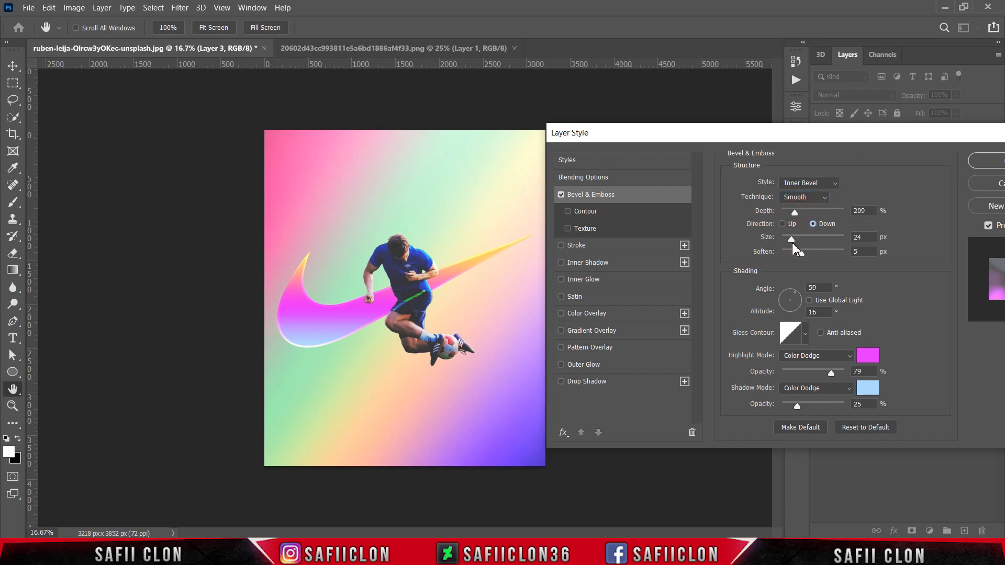
left_click_drag(792, 241, 791, 239)
double_click(812, 312)
left_click(805, 333)
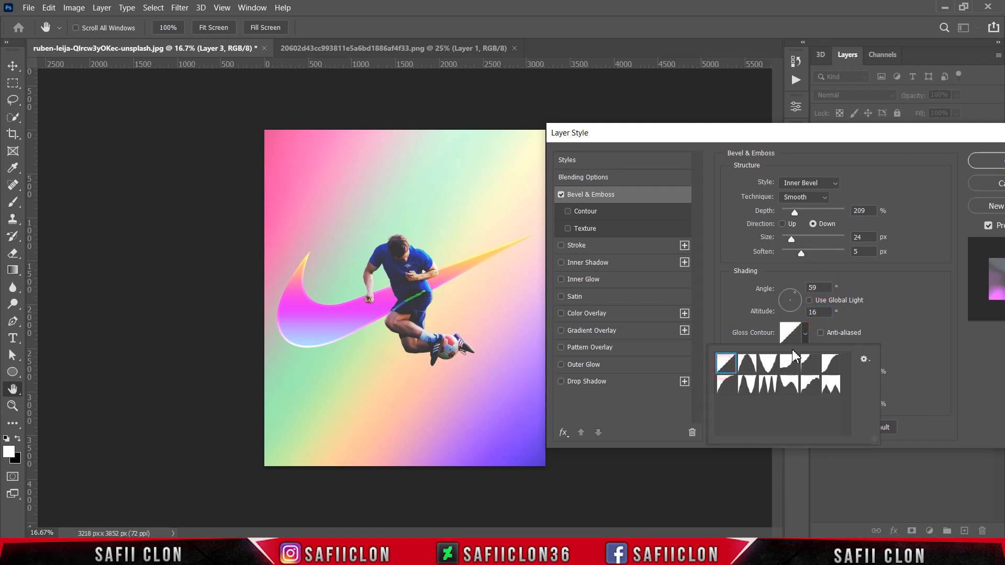
left_click(806, 334)
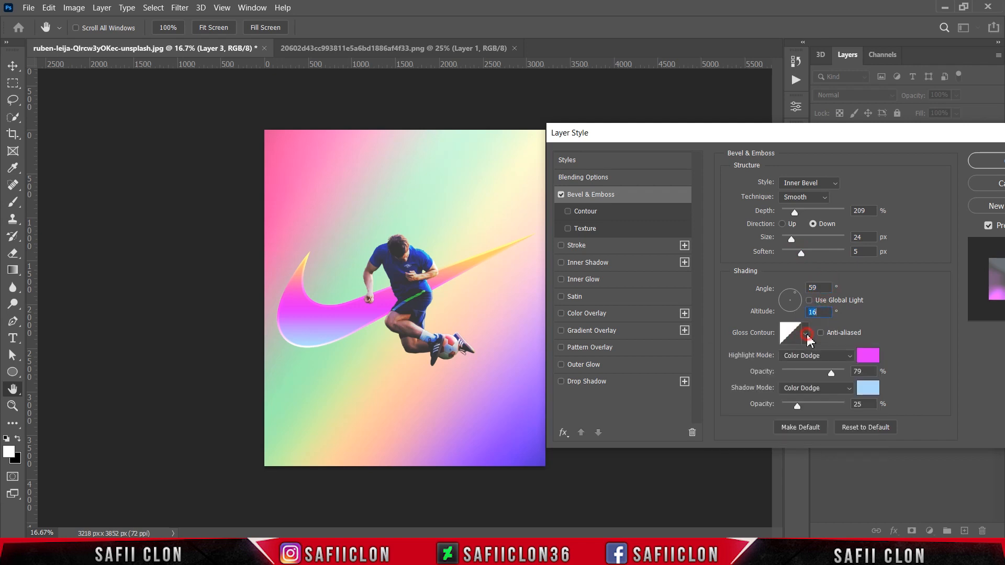
Set the bevel's highlight mode to Color Dodge with the magenta color #e22bf9.
left_click(828, 356)
left_click(808, 327)
left_click(867, 357)
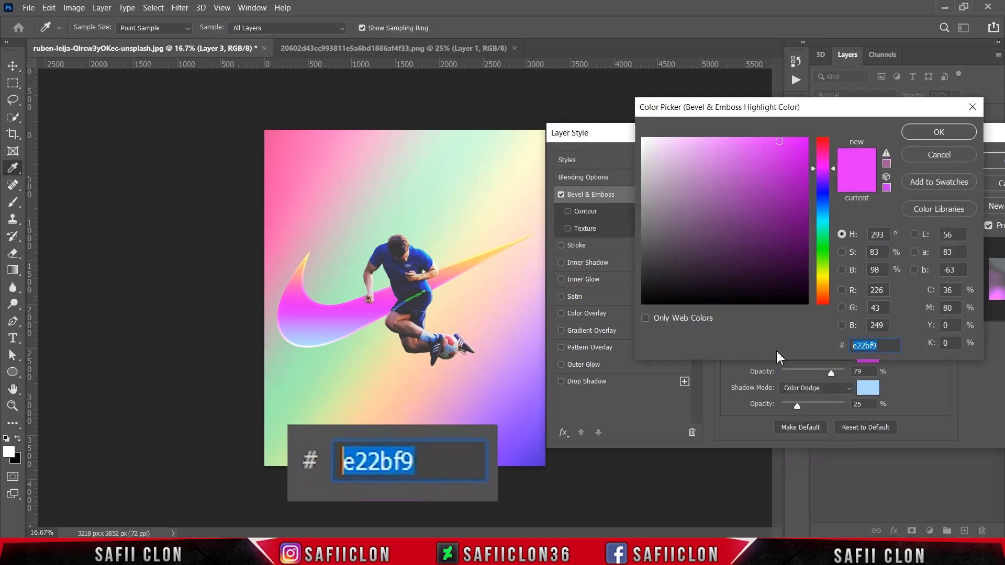
type("e22")
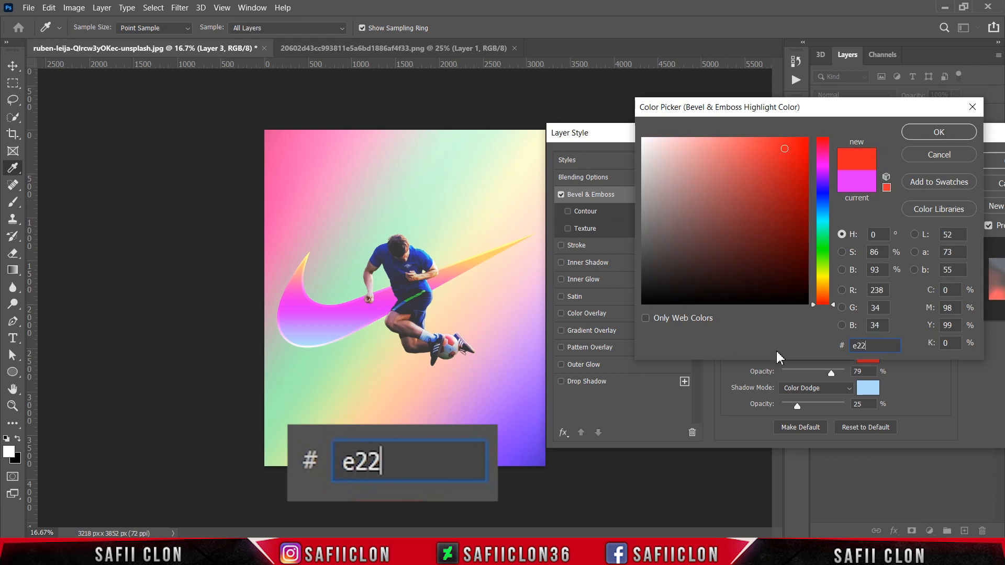
type("bf9")
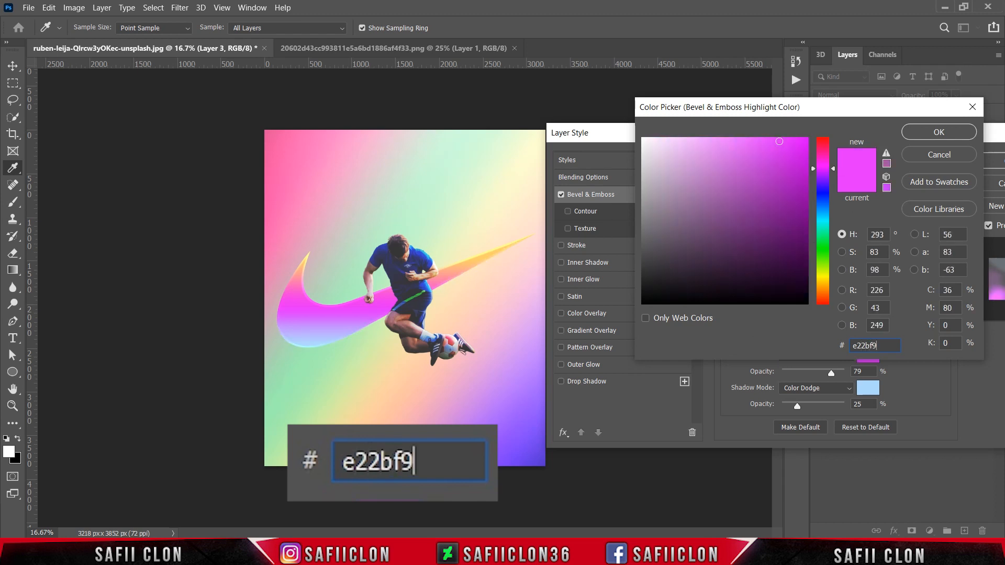
left_click(915, 131)
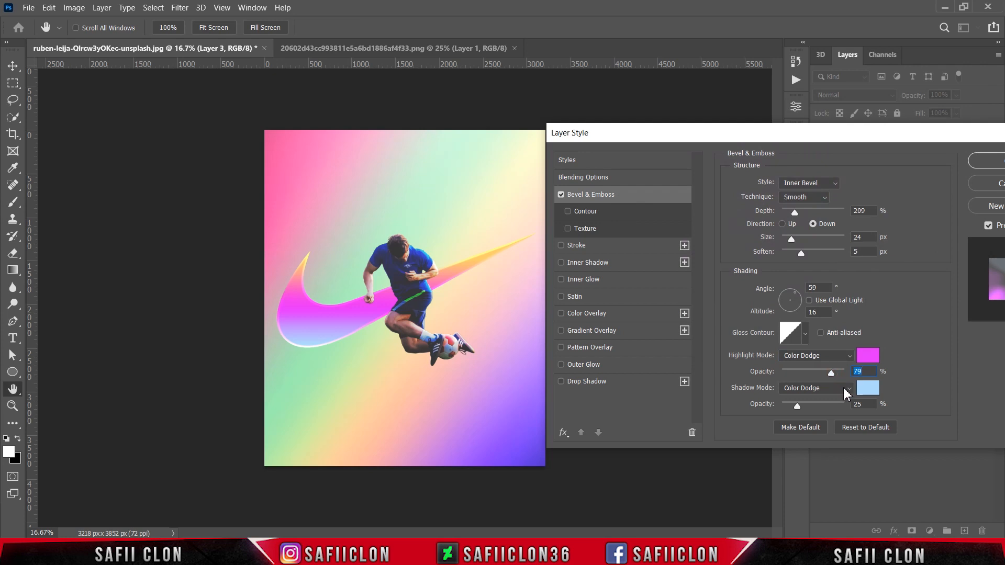
Set the bevel's shadow mode to Color Dodge with the light-blue color #aedafc.
left_click(843, 388)
left_click(803, 329)
left_click(867, 388)
double_click(881, 346)
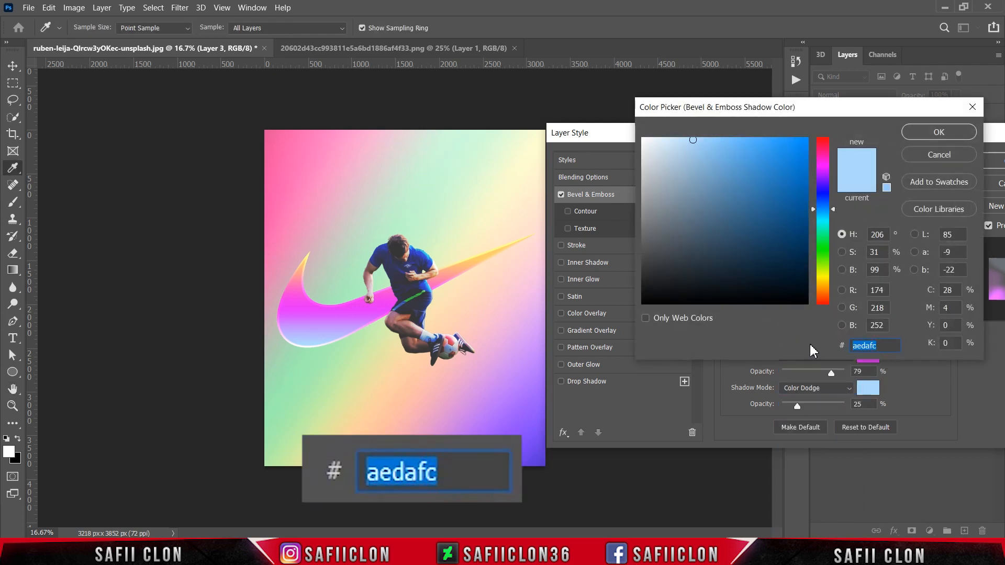
type("ae")
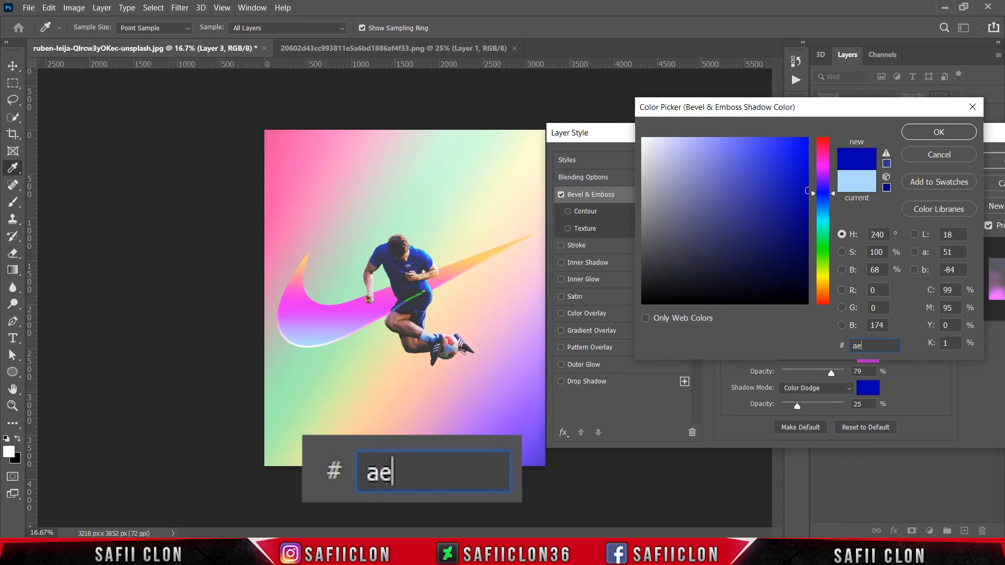
type("dafc")
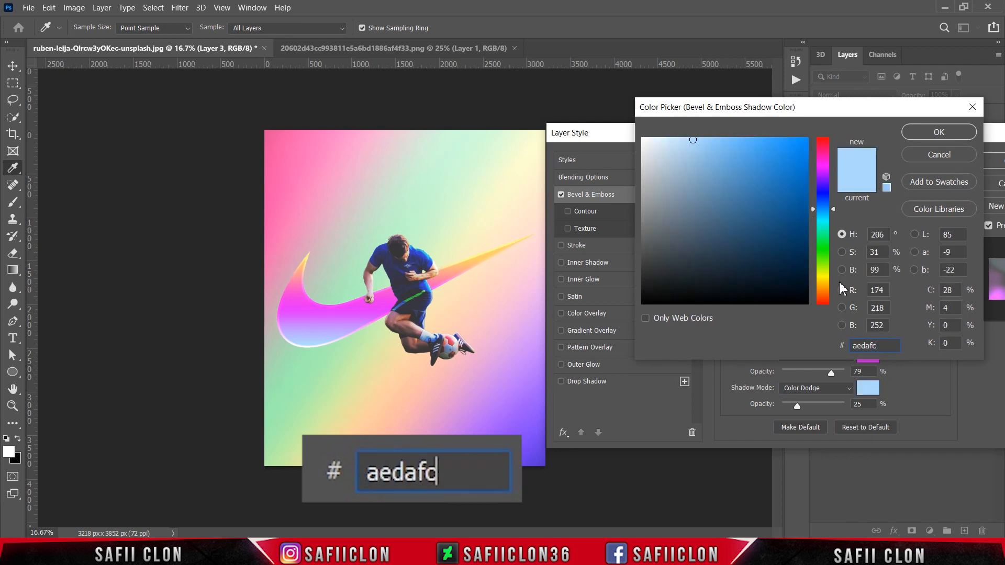
left_click(914, 134)
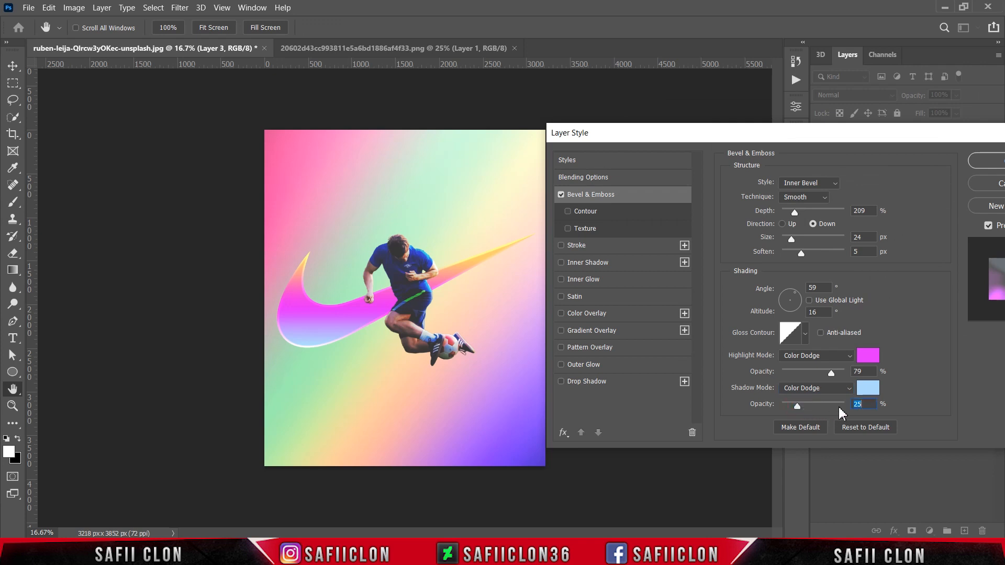
Add an inner shadow to the swoosh with the Color Dodge blend mode and the orange color #f4b45c.
left_click(582, 266)
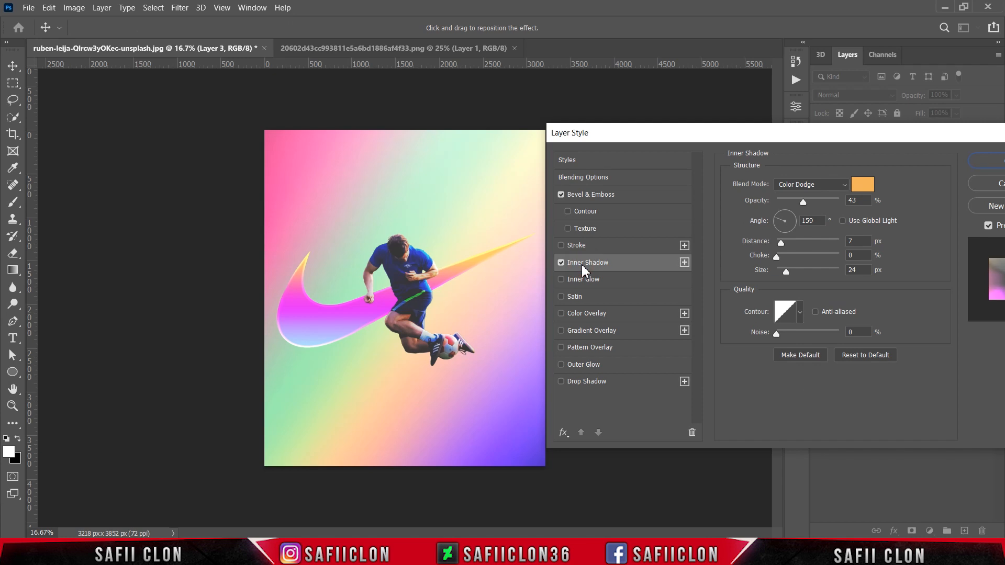
left_click(810, 186)
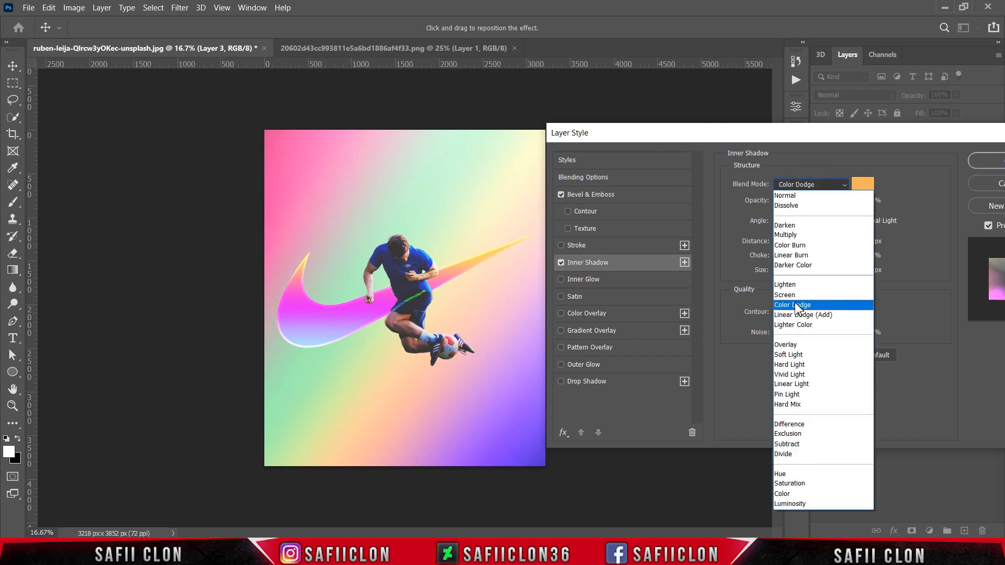
left_click(794, 304)
left_click(864, 185)
left_click(888, 346)
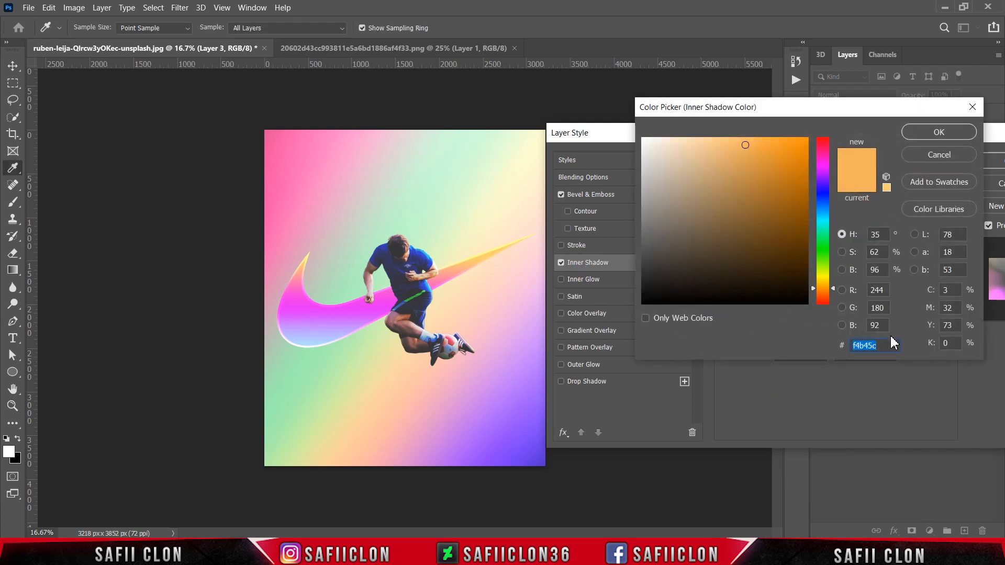
double_click(881, 346)
type("f")
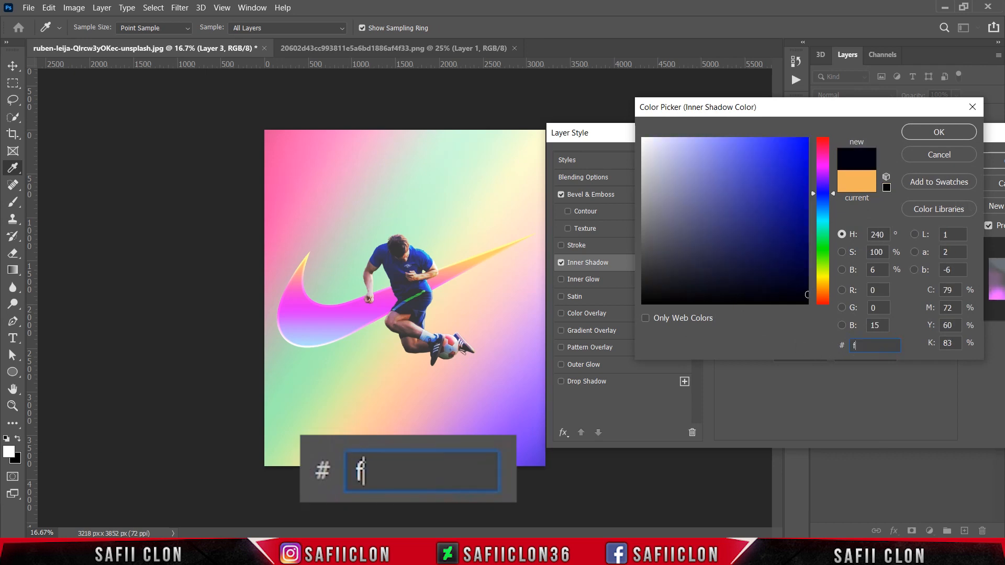
type("4b")
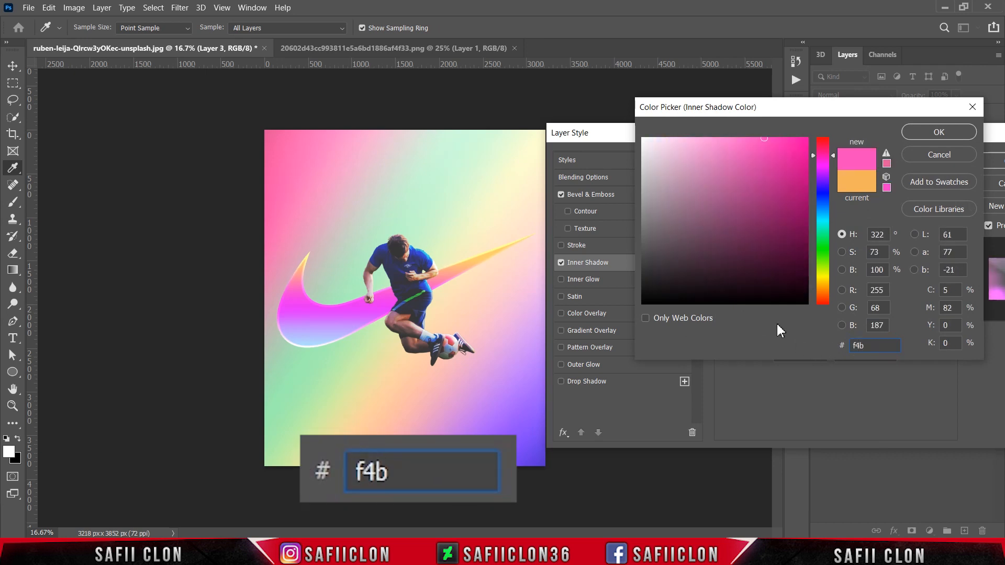
type("45c")
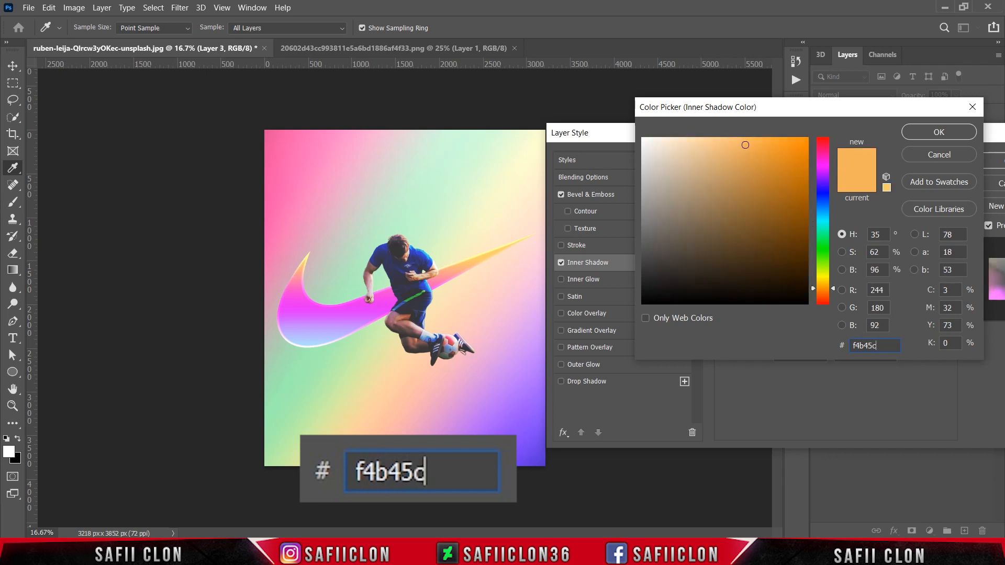
left_click(938, 132)
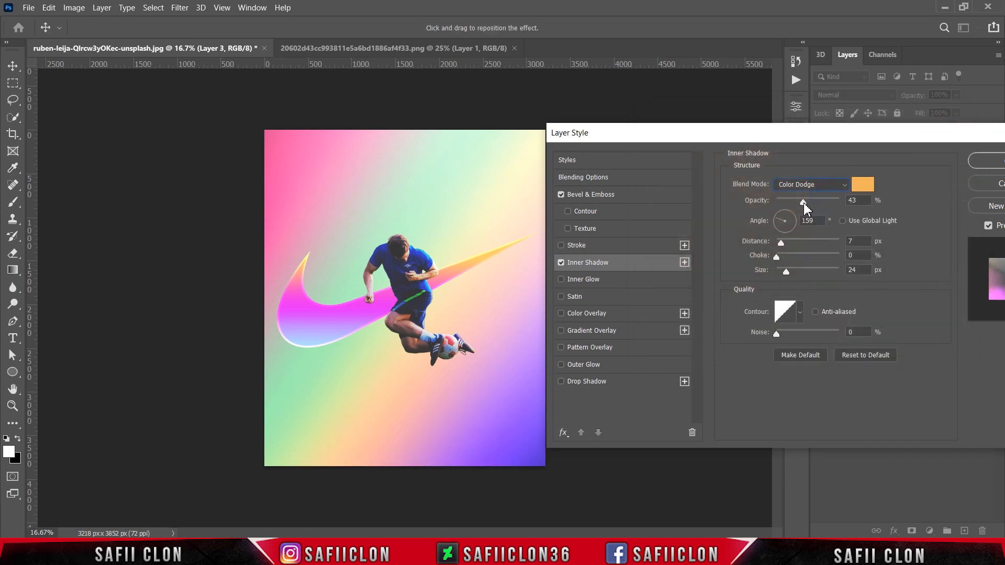
Adjust the inner shadow to about 43% opacity, 159° angle, 7 px distance, 0% choke and 24 px size.
left_click(802, 202)
left_click_drag(826, 210, 806, 211)
left_click(814, 223)
left_click_drag(781, 244, 781, 244)
left_click(777, 256)
left_click(787, 273)
Add an outer glow to the swoosh with Normal blend mode, 81% opacity and 4% noise.
left_click(584, 365)
left_click(802, 185)
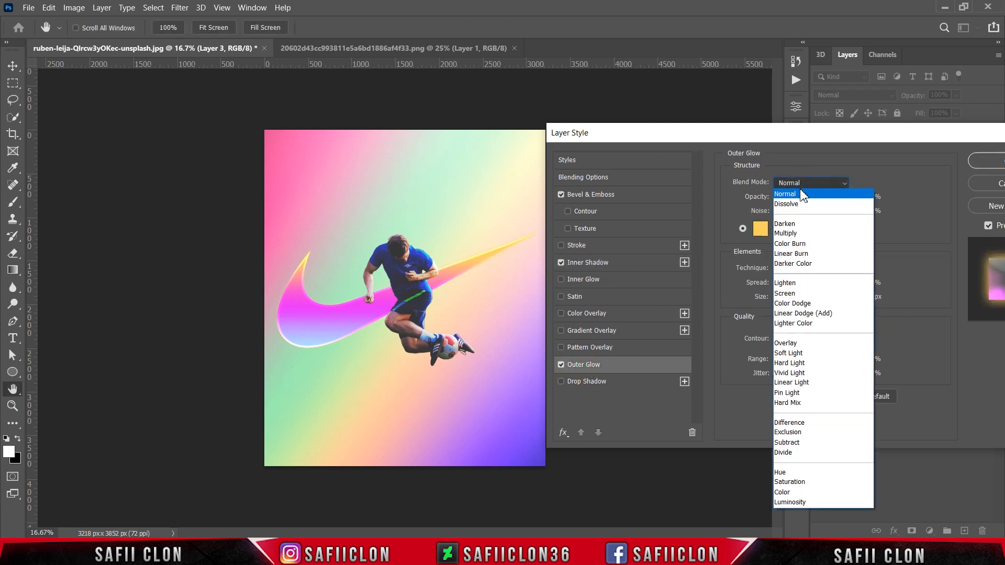
left_click(802, 194)
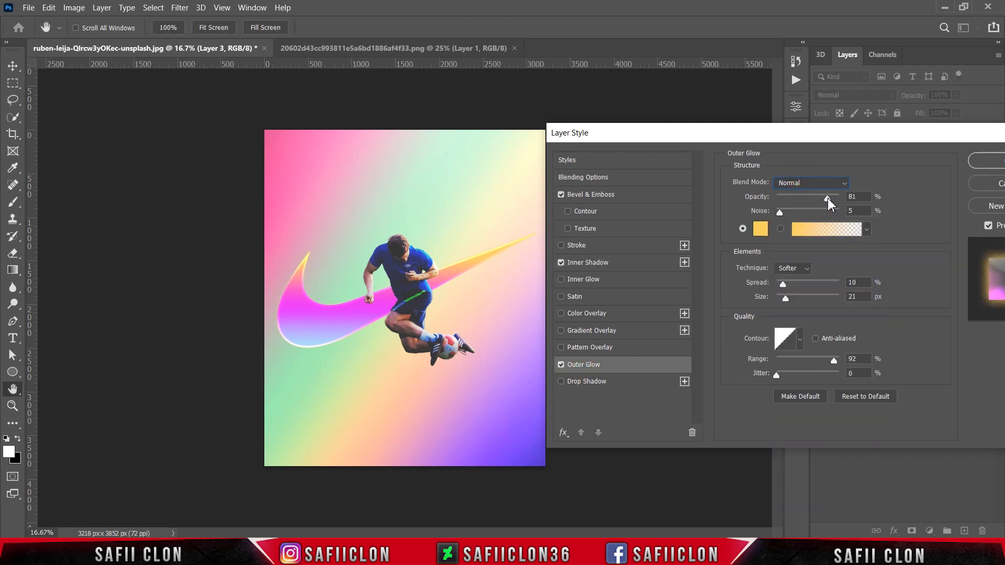
left_click(827, 200)
left_click(779, 213)
Set the outer glow's color to the yellow-orange #fdcf60.
left_click(760, 229)
type("f")
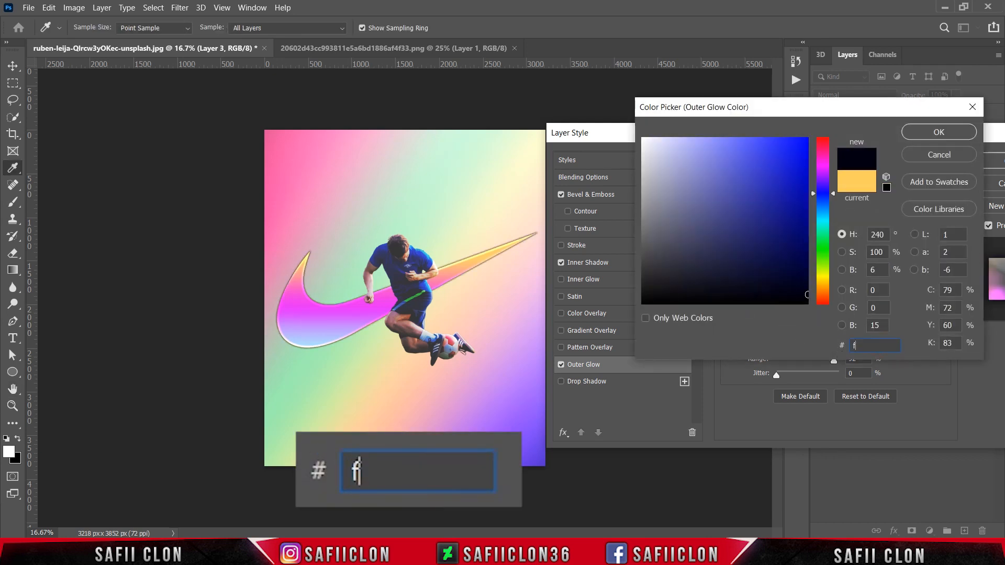
type("dcf60")
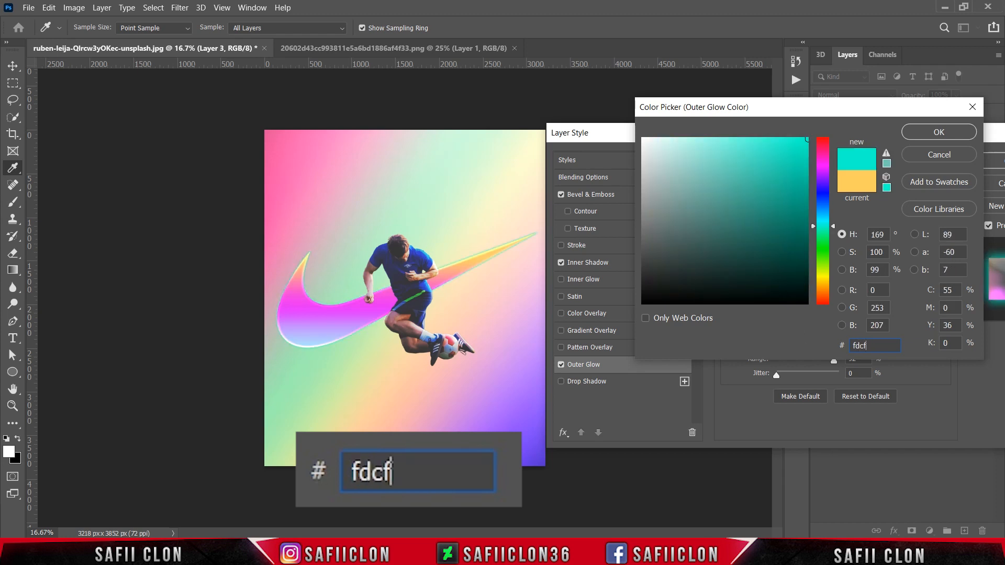
left_click(939, 134)
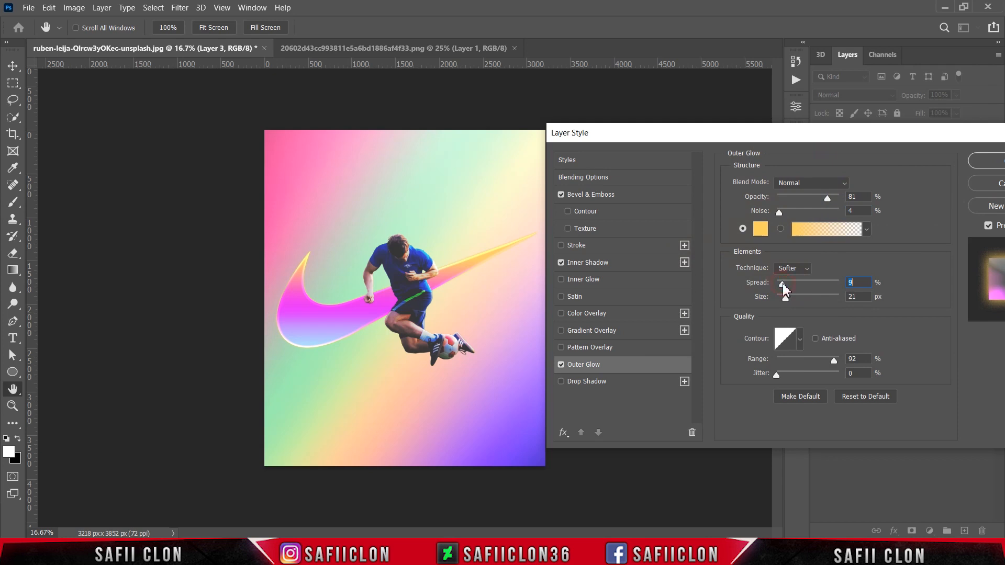
Adjust the outer glow to 10% spread, 21 px size and 91% range, and apply the swoosh's layer style.
left_click_drag(786, 297, 788, 302)
left_click_drag(783, 299, 786, 301)
left_click(799, 339)
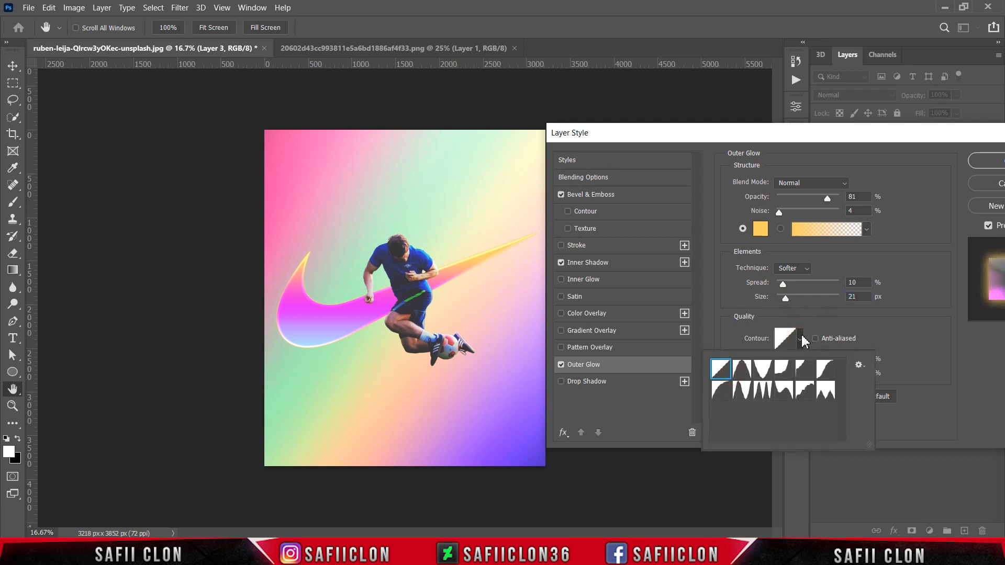
left_click(802, 340)
left_click(833, 361)
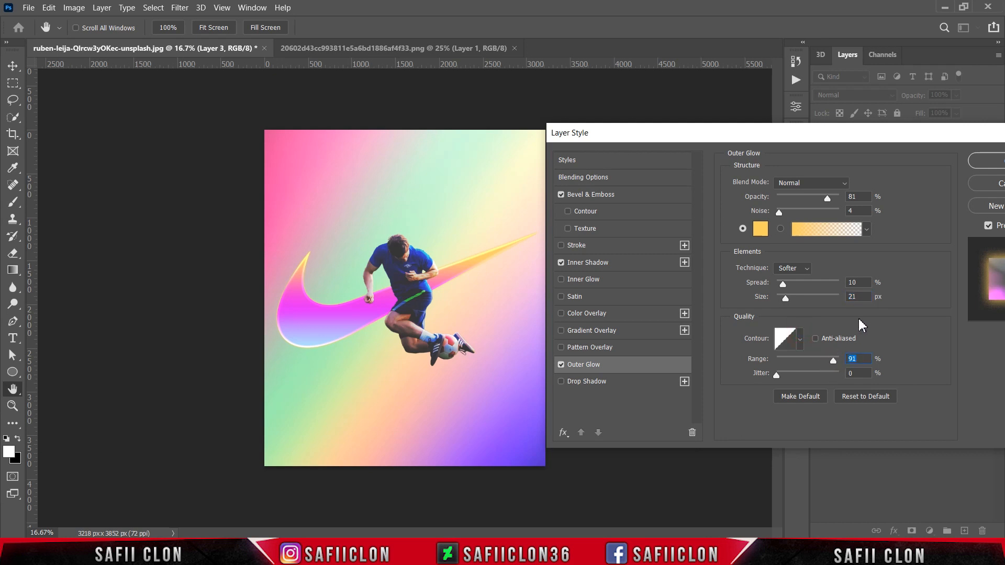
left_click_drag(892, 138, 700, 158)
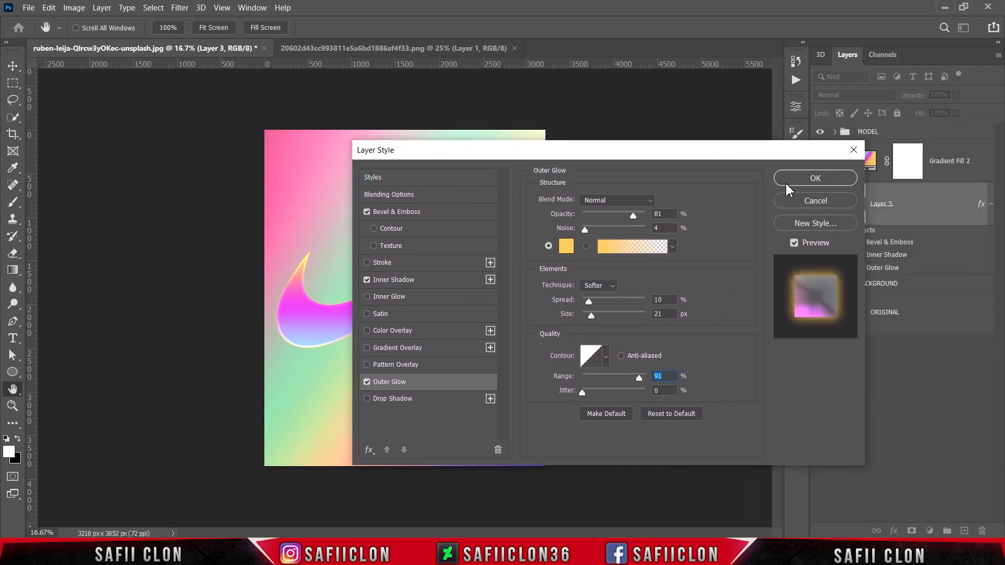
left_click(811, 176)
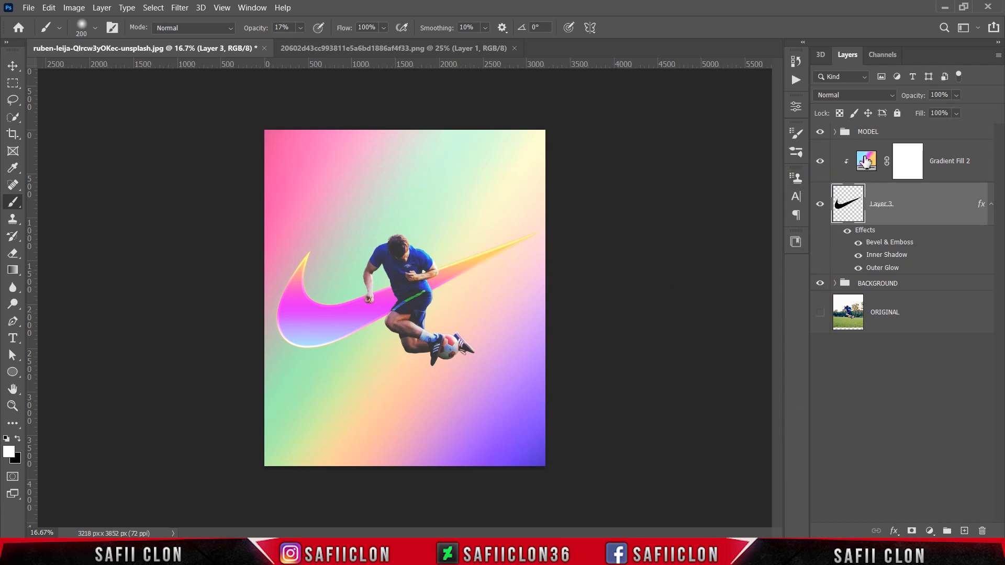
Add a new layer above Exposure 1 in the MODEL group and make it a clipping mask.
left_click(885, 134)
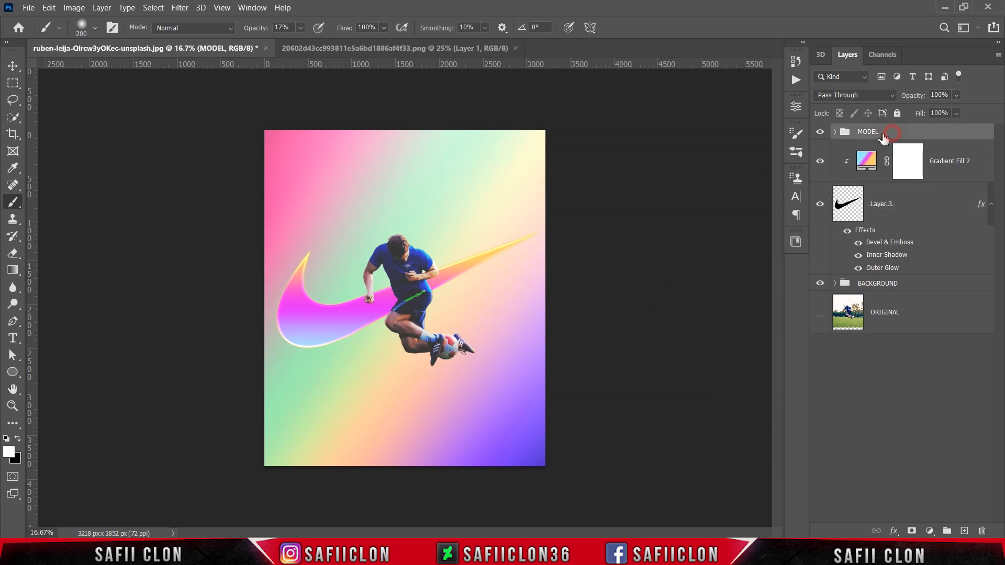
left_click(835, 131)
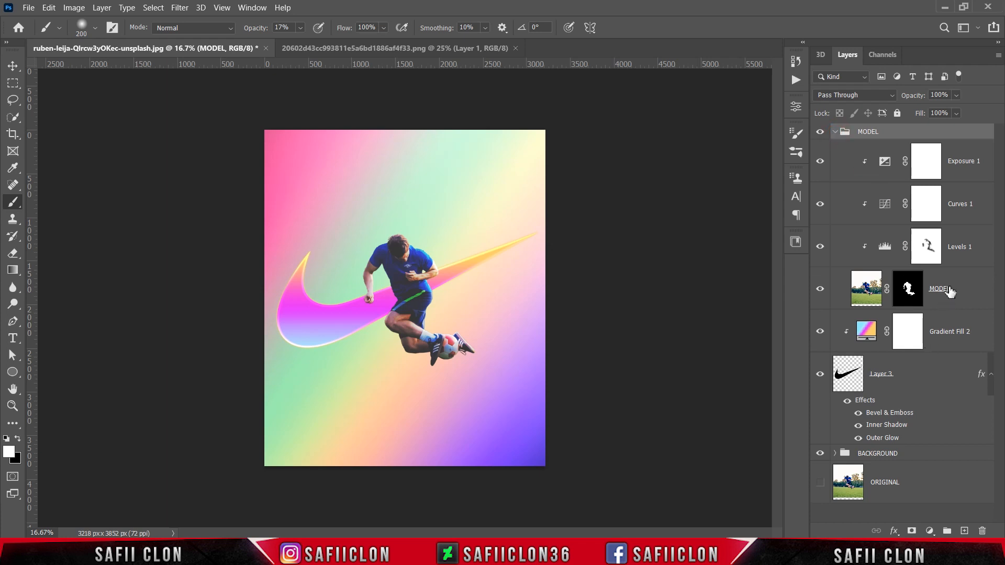
left_click(953, 180)
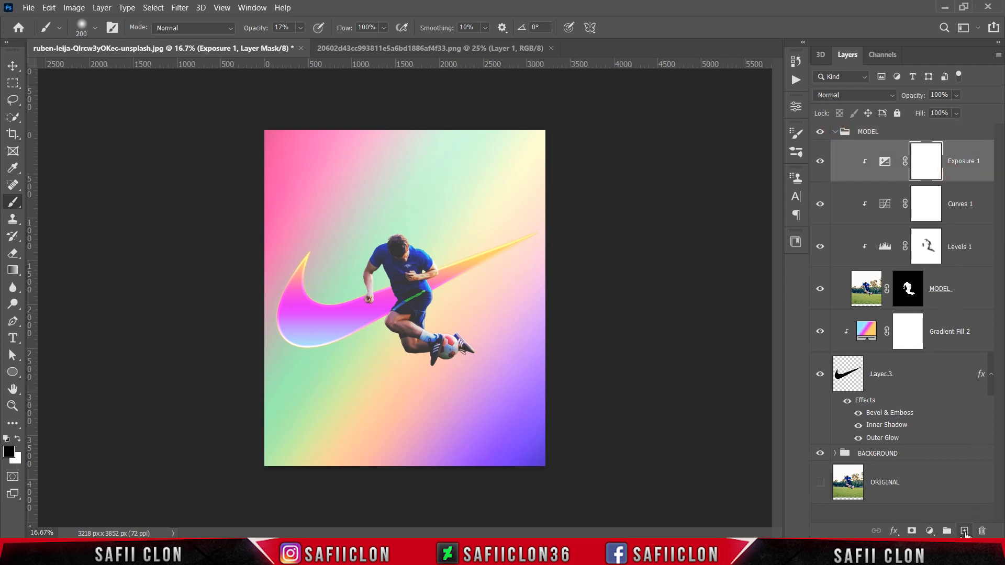
left_click(963, 530)
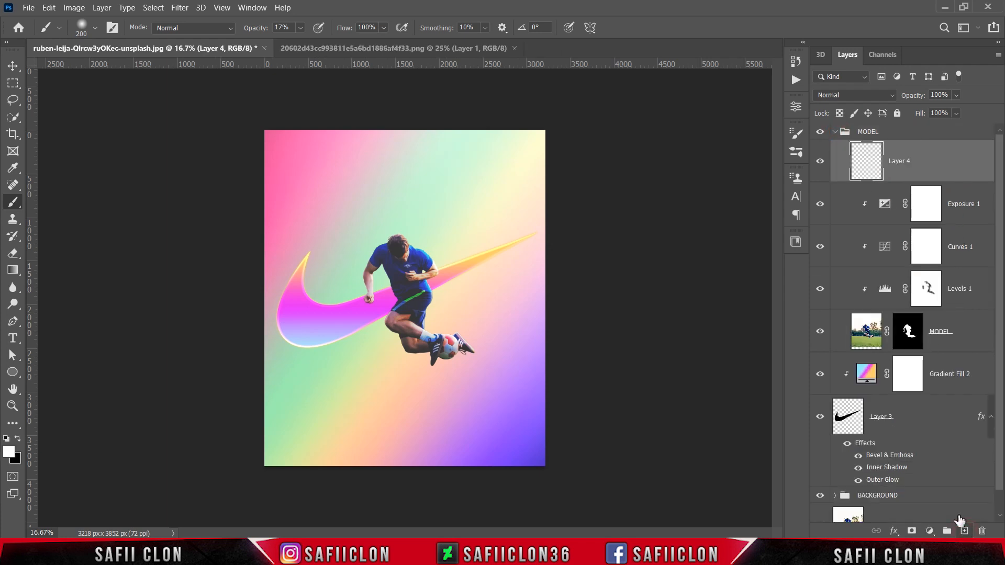
right_click(925, 150)
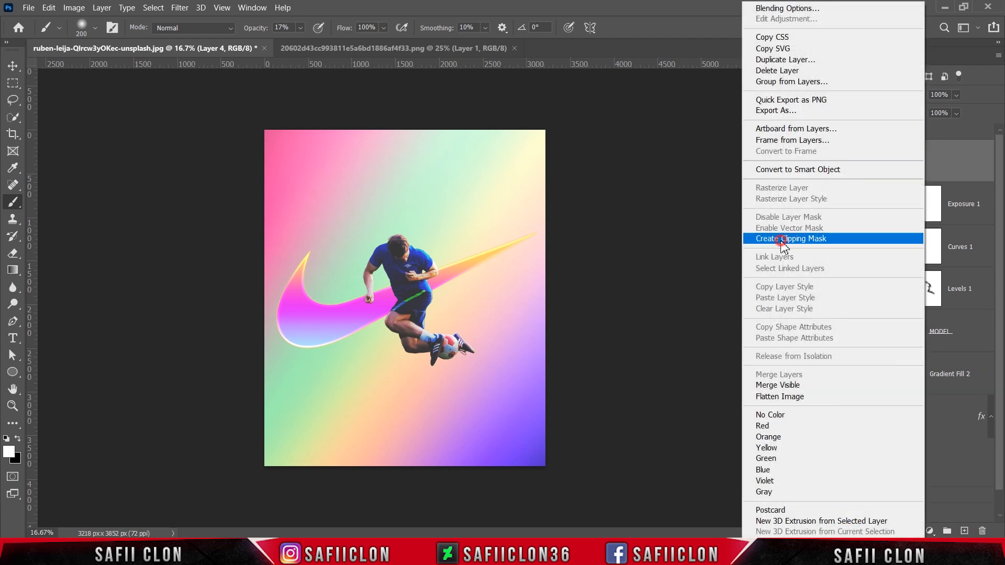
left_click(783, 239)
Set up the Brush tool with the Soft Round tip at 385 px and 21% opacity.
right_click(21, 205)
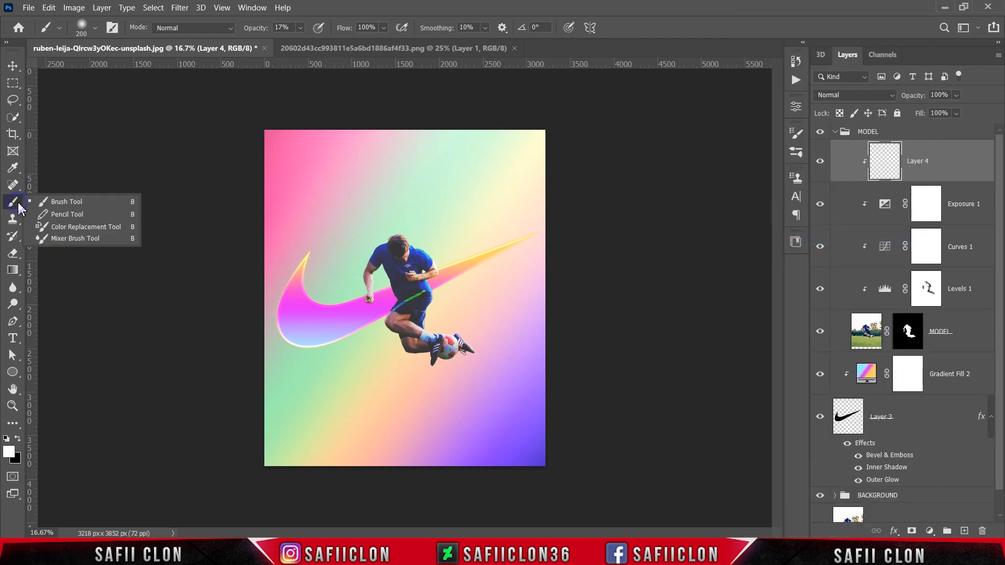
left_click(54, 202)
left_click(96, 27)
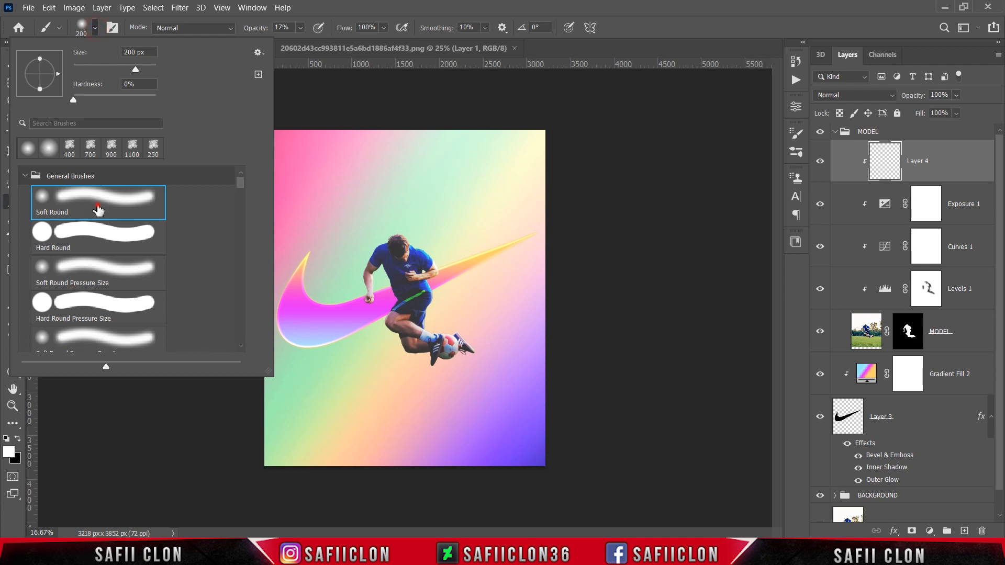
left_click(99, 205)
left_click_drag(135, 69, 143, 69)
left_click(95, 28)
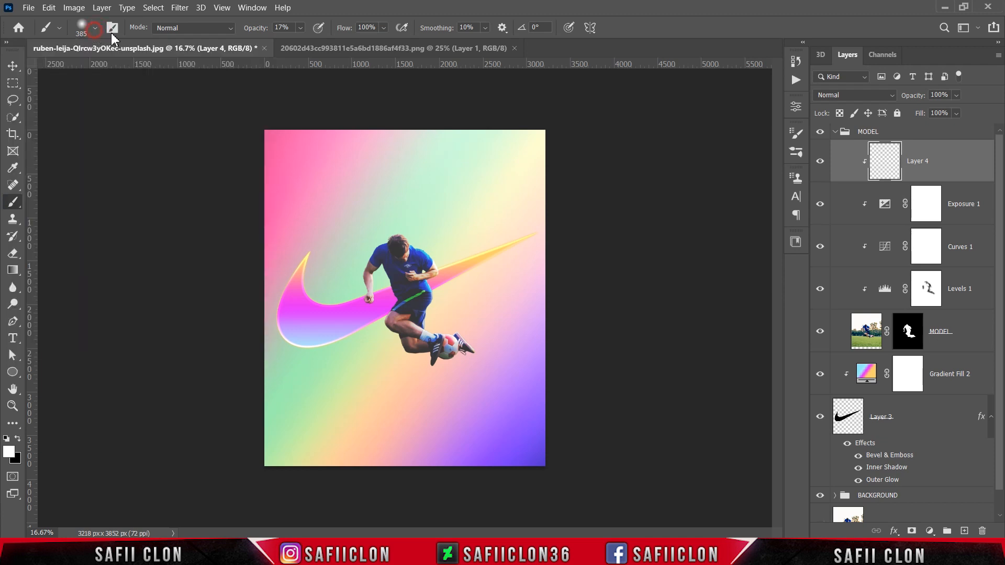
left_click(300, 28)
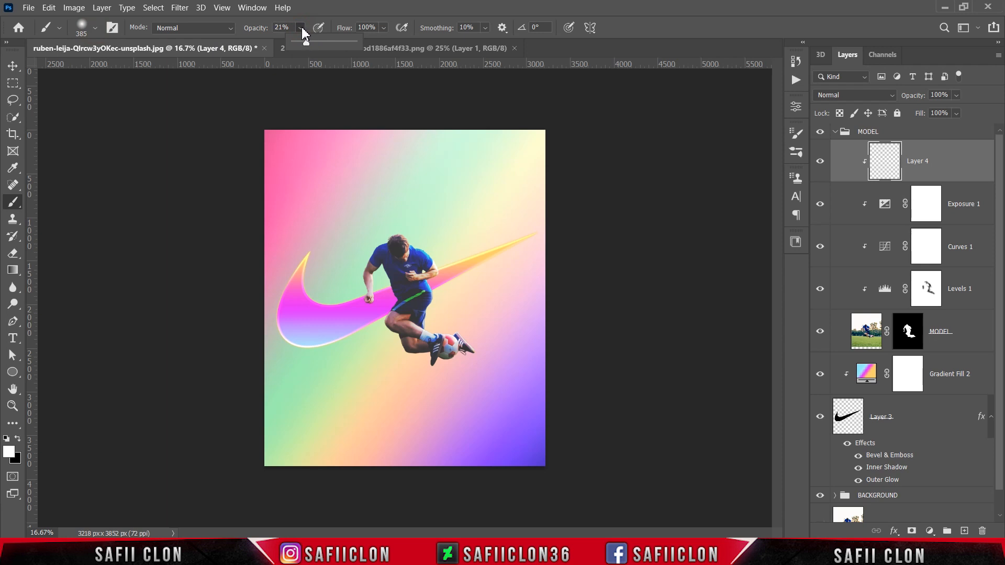
left_click(301, 29)
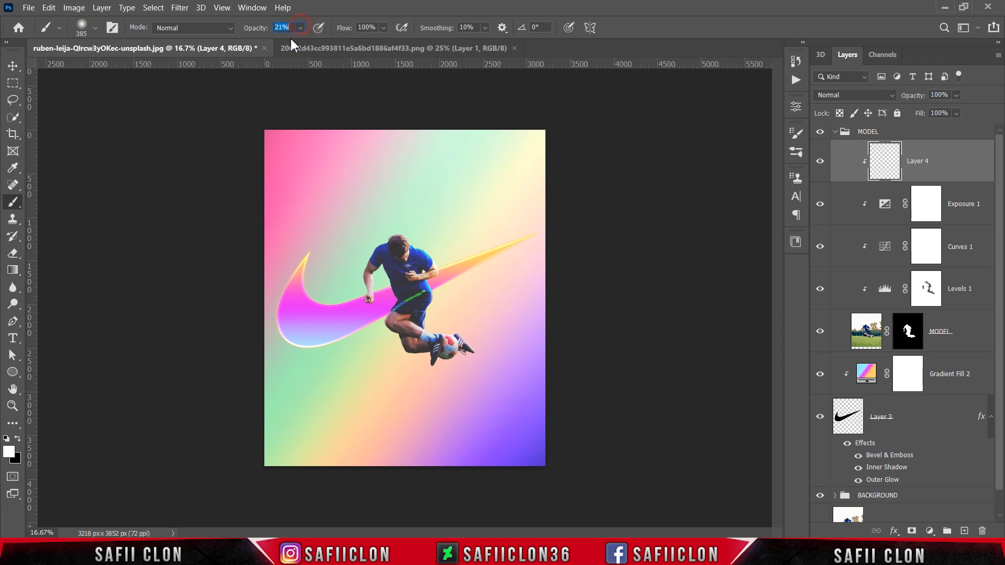
Set the foreground color to the warm tan #d3a354.
left_click(10, 453)
left_click(875, 346)
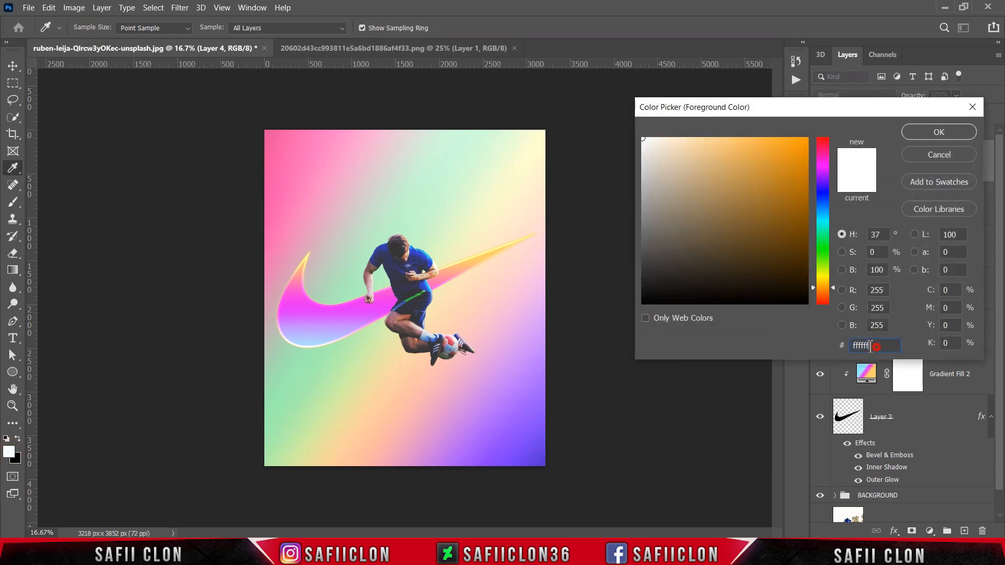
double_click(870, 346)
type("d3a")
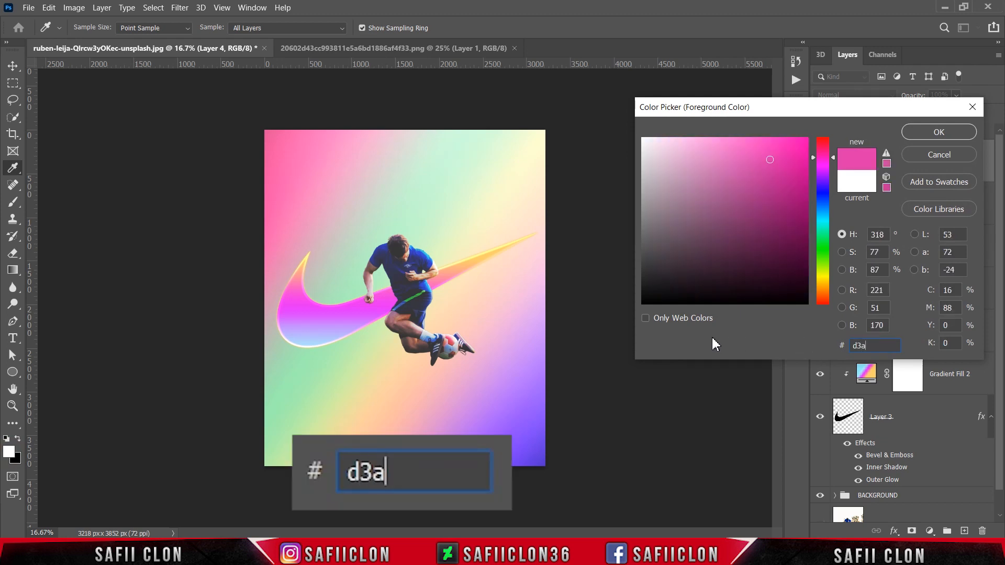
type("34")
type("54")
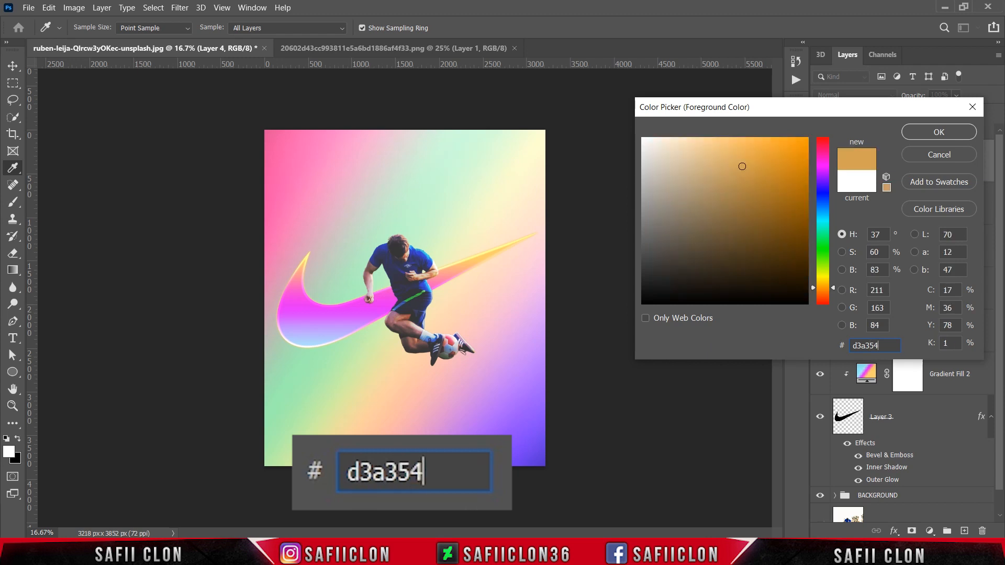
left_click(921, 137)
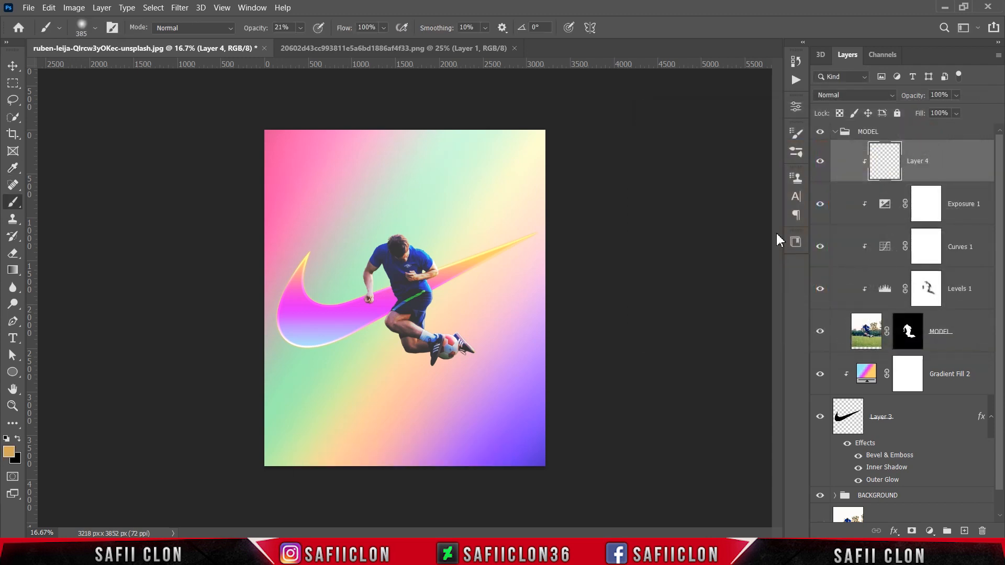
Reduce the brush to 300 px and set the new clipped layer's blend mode to Linear Light.
key("ctrl+plus")
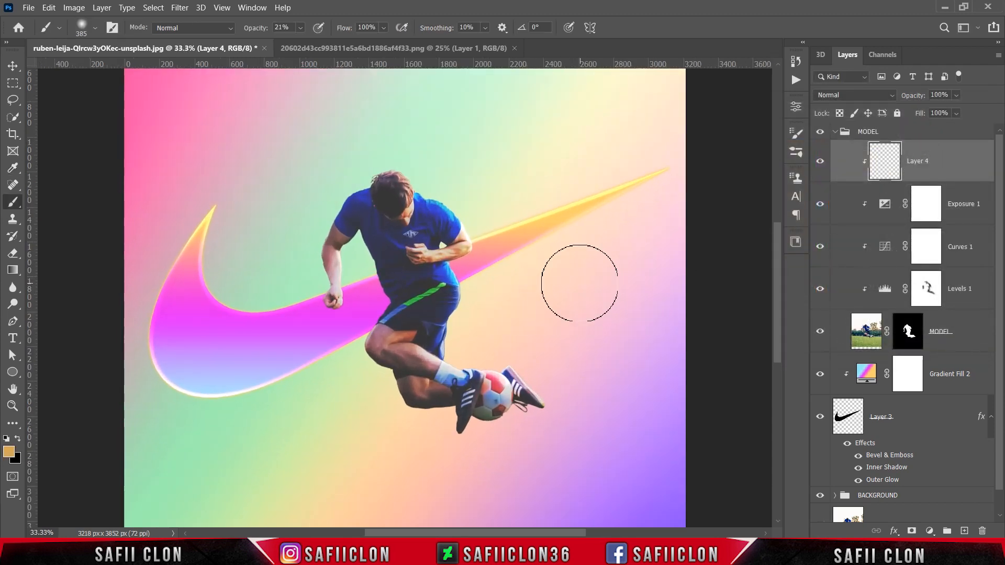
scroll(576, 281, "up", 2)
key("bracketleft")
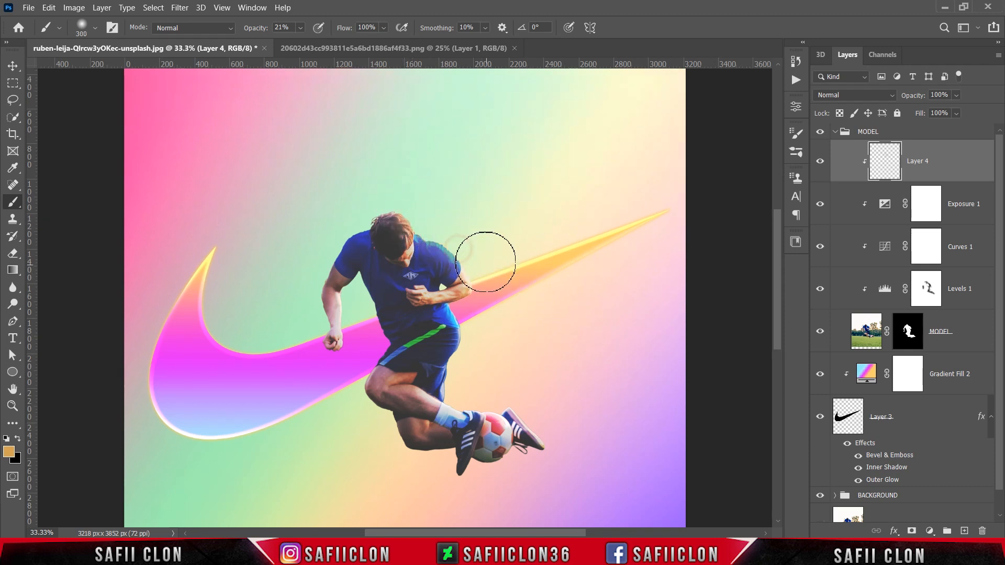
left_click(850, 97)
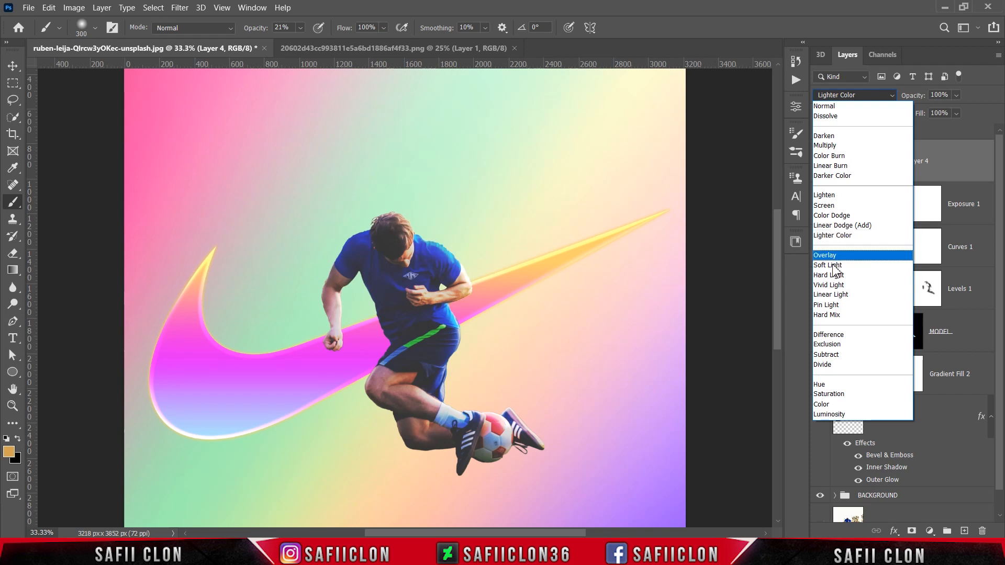
left_click(910, 294)
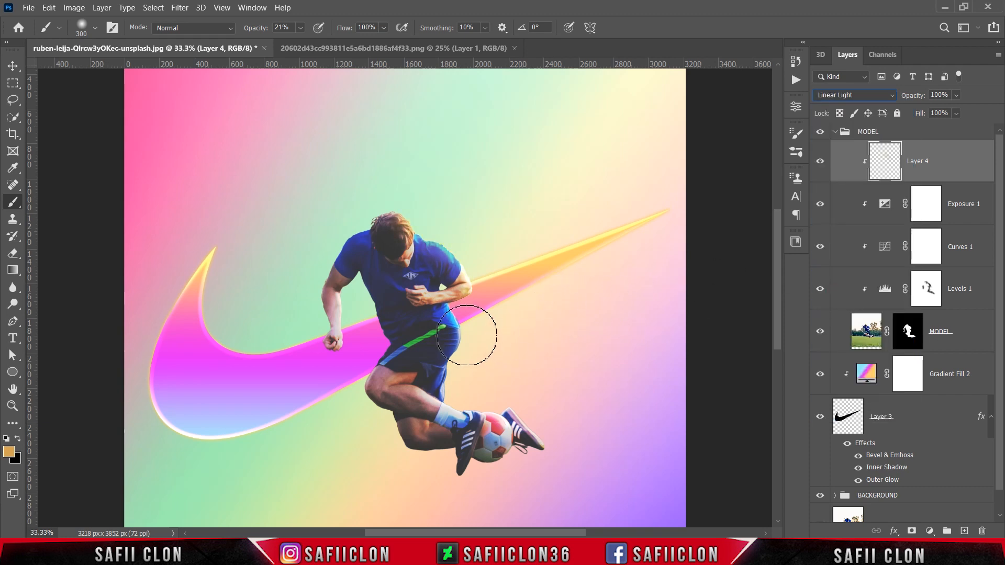
Paint soft warm light along the player's shoes, legs, shorts, shoulder and arm, varying the brush size from about 175 px upwards.
key("bracketleft")
key("bracketleft")
key("bracketleft")
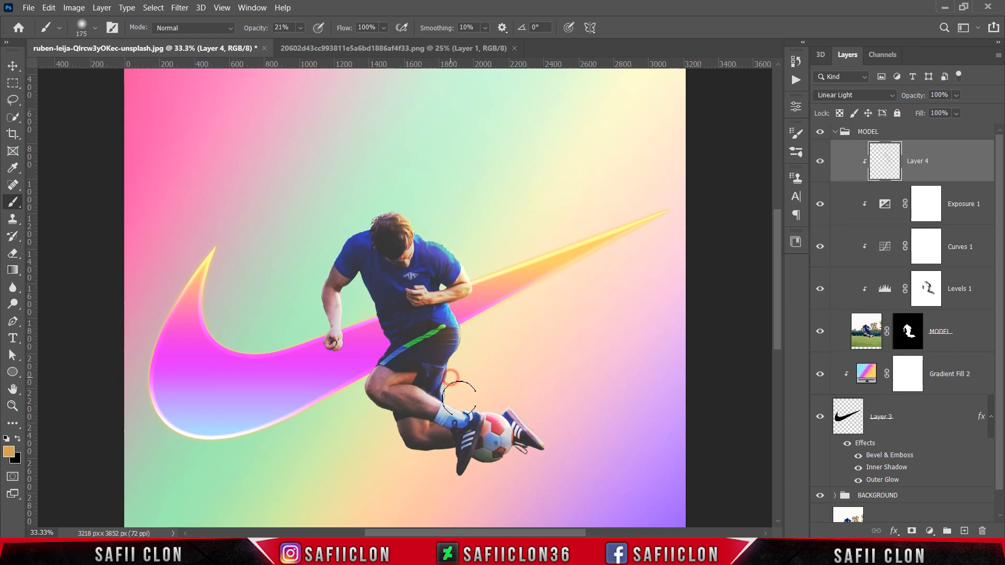
mouse_move(457, 387)
left_mouse_down()
mouse_move(492, 399)
mouse_move(538, 431)
mouse_move(545, 383)
mouse_move(532, 406)
left_mouse_up()
key("bracketright")
key("bracketright")
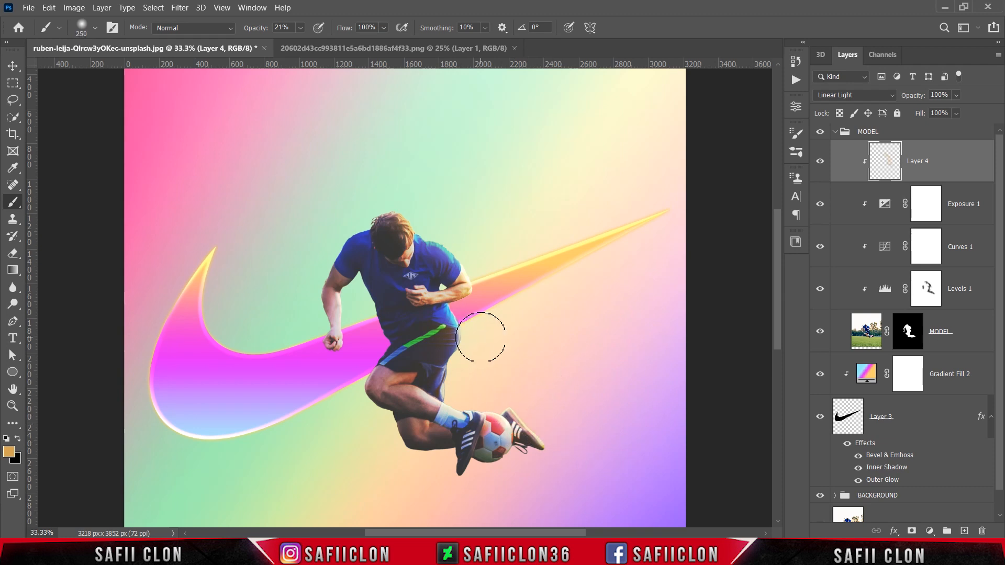
key("bracketright")
key("bracketright")
left_click_drag(458, 380, 513, 275)
key("bracketleft")
key("bracketleft")
mouse_move(454, 246)
left_mouse_down()
mouse_move(492, 260)
mouse_move(429, 231)
left_mouse_up()
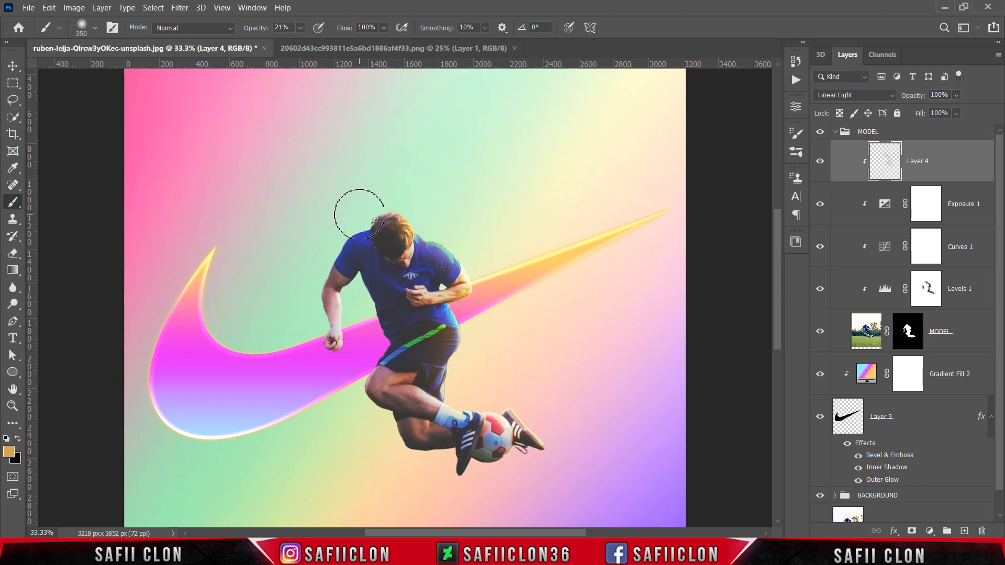
mouse_move(353, 300)
left_mouse_down()
mouse_move(356, 360)
mouse_move(346, 299)
mouse_move(355, 286)
left_mouse_up()
Build up the warm light on the player's lower leg, raised shoe, ball and shoulder with a 300 px brush.
key("bracketleft")
key("bracketleft")
key("bracketleft")
key("bracketleft")
key("bracketright")
key("bracketright")
key("bracketright")
key("bracketright")
key("bracketright")
mouse_move(461, 397)
left_mouse_down()
mouse_move(527, 394)
mouse_move(514, 392)
left_mouse_up()
left_click(460, 395)
key("ctrl+z")
left_click(461, 394)
left_click(539, 421)
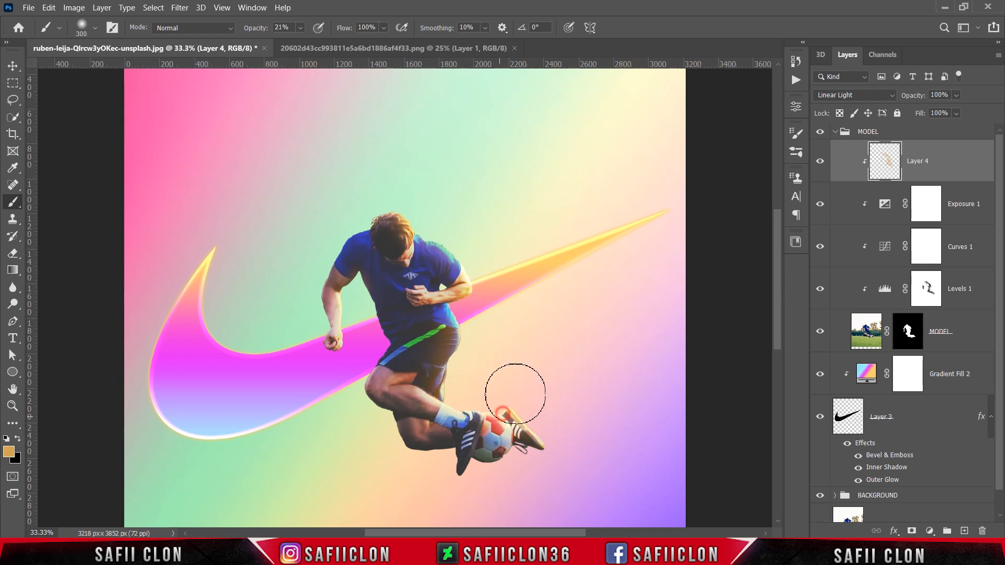
left_click_drag(478, 254, 441, 240)
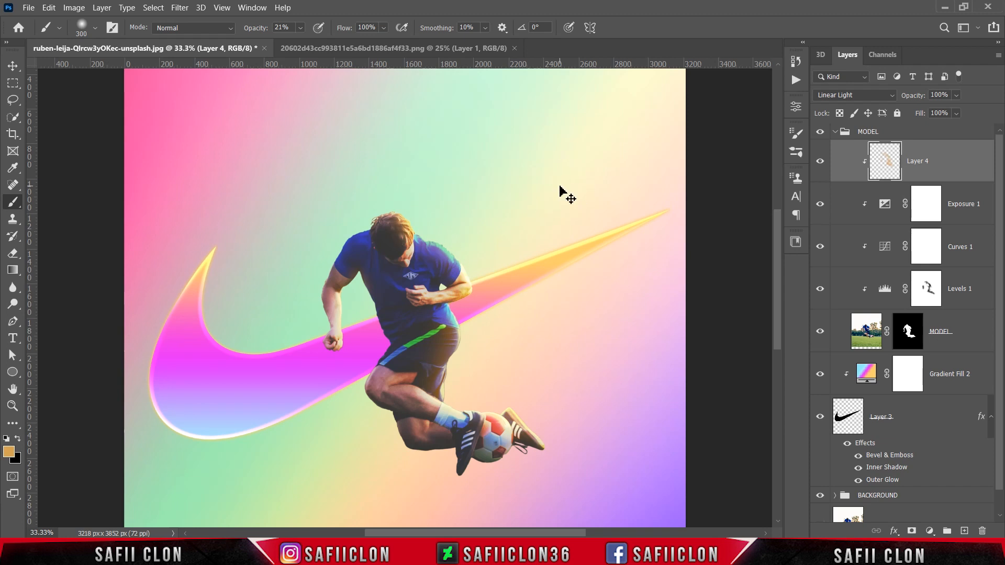
Compare the whole composition with and without the painted light layer.
key("ctrl+minus")
key("ctrl+minus")
left_click(825, 164)
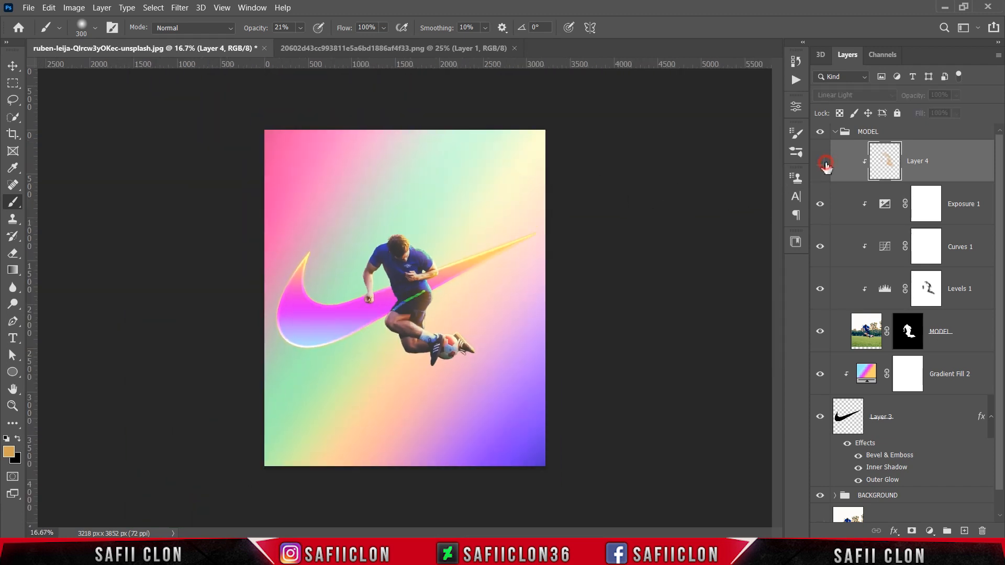
left_click(825, 164)
left_click(825, 164)
left_click(825, 164)
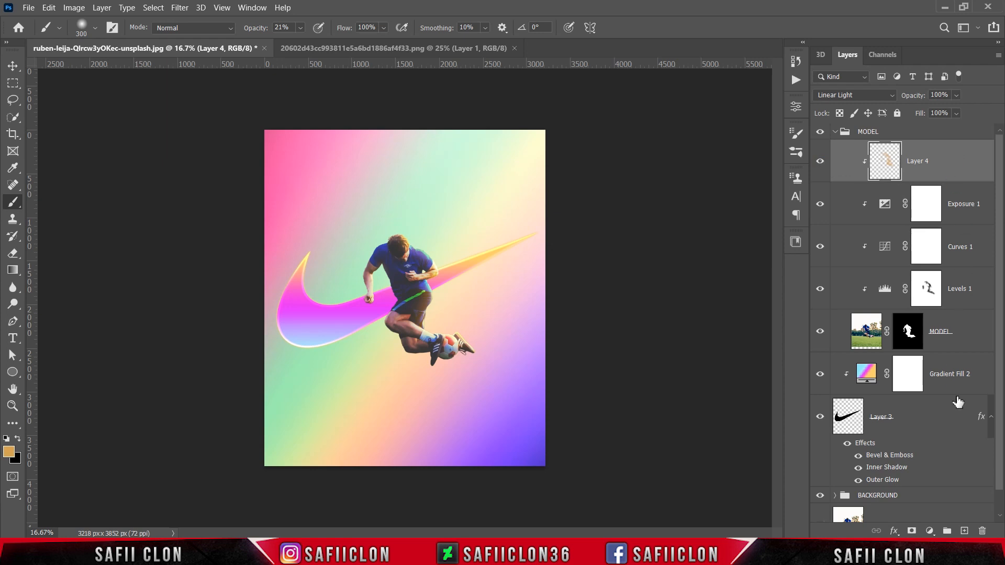
Add another new layer at the top of the MODEL group and set the Soft Round brush to 495 px and 100% opacity.
left_click(964, 530)
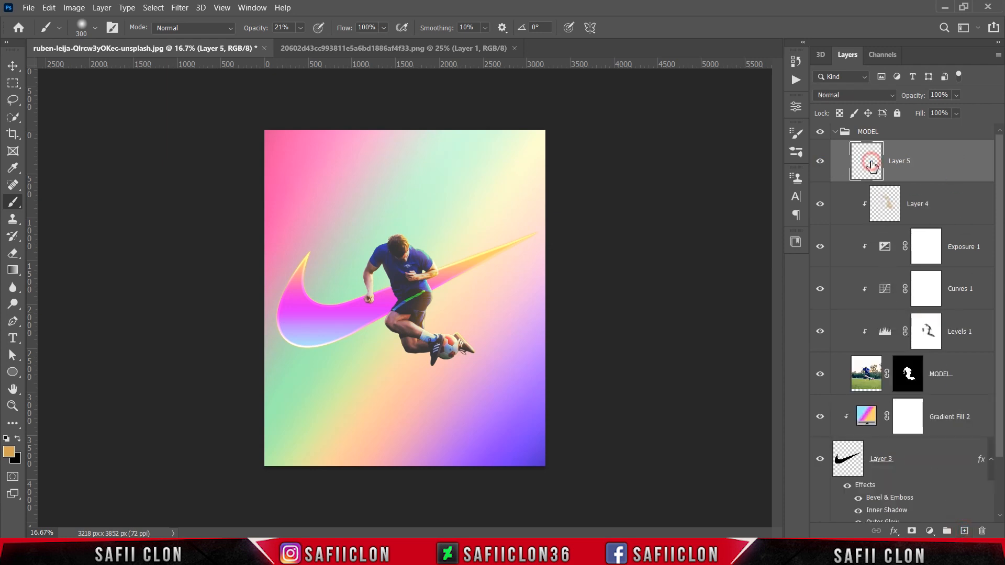
right_click(18, 205)
left_click(50, 203)
left_click(95, 30)
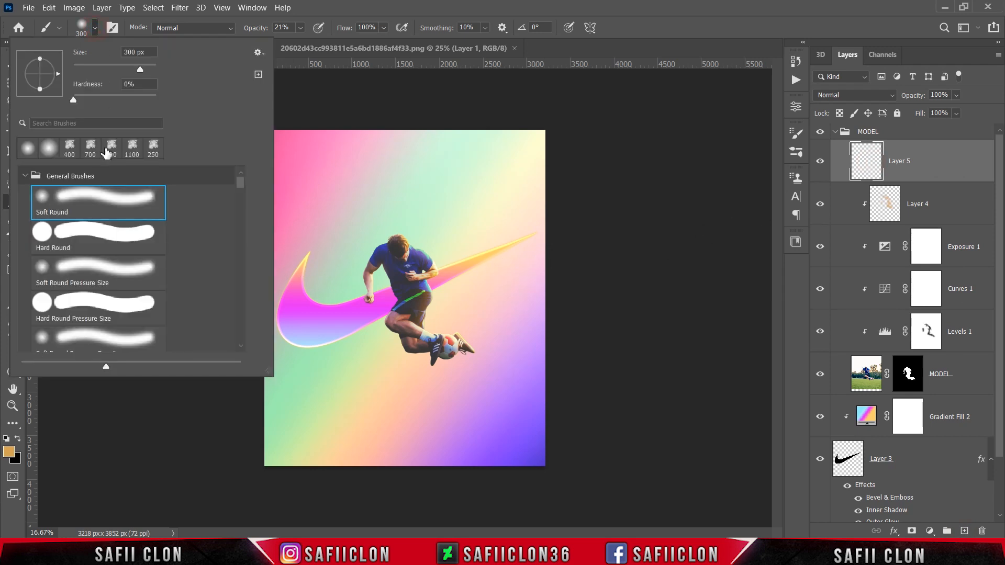
left_click(97, 29)
left_click(301, 29)
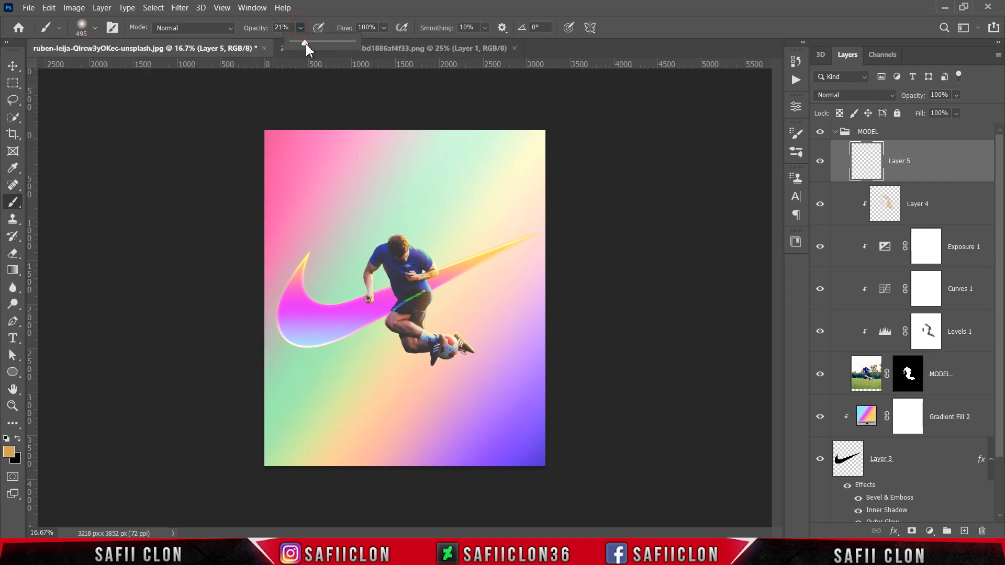
left_click(302, 29)
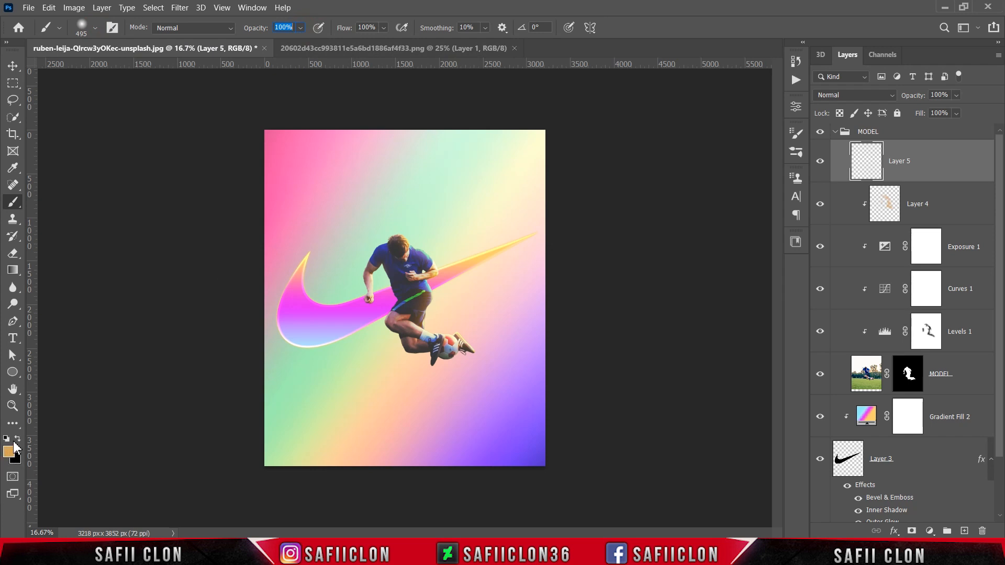
Make black (#000000) the foreground color and enlarge the brush to 1000 px.
left_click(11, 453)
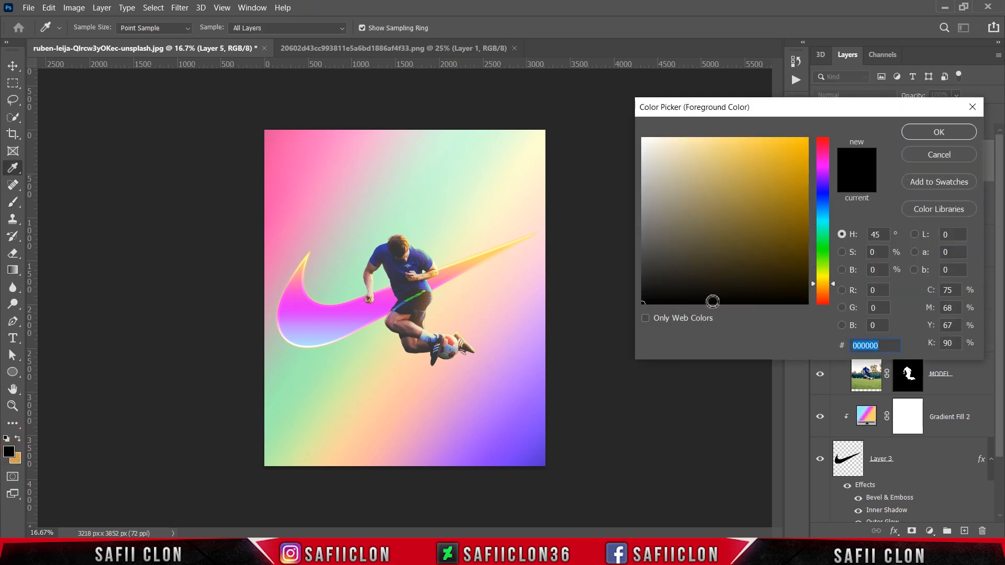
left_click(939, 131)
key("bracketright")
key("bracketright")
key("bracketright")
key("bracketright")
key("bracketright")
key("bracketright")
key("bracketright")
key("bracketright")
key("bracketright")
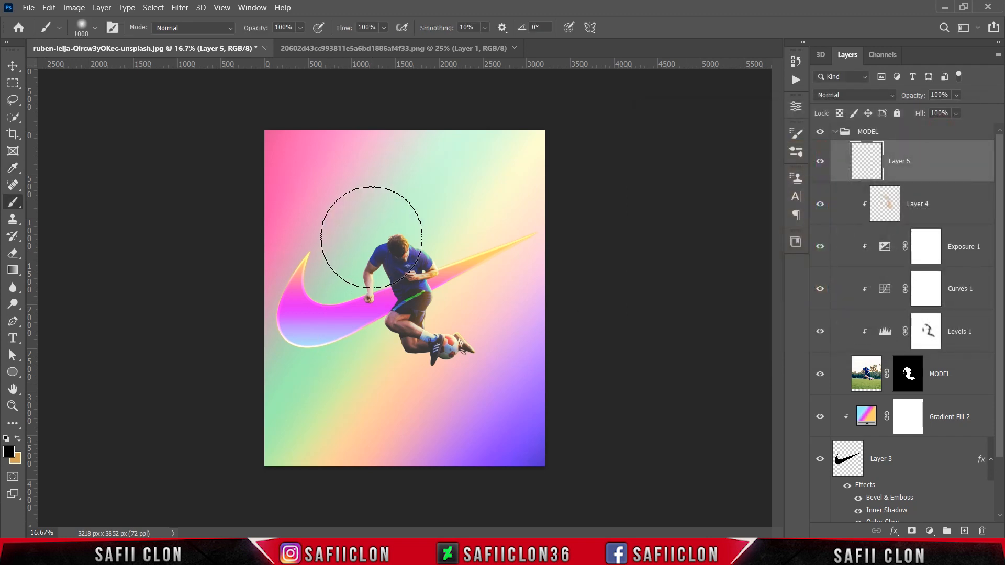
Paint a soft black spot above the player's head with a 900 px brush and set its layer to Soft Light.
left_click(379, 232)
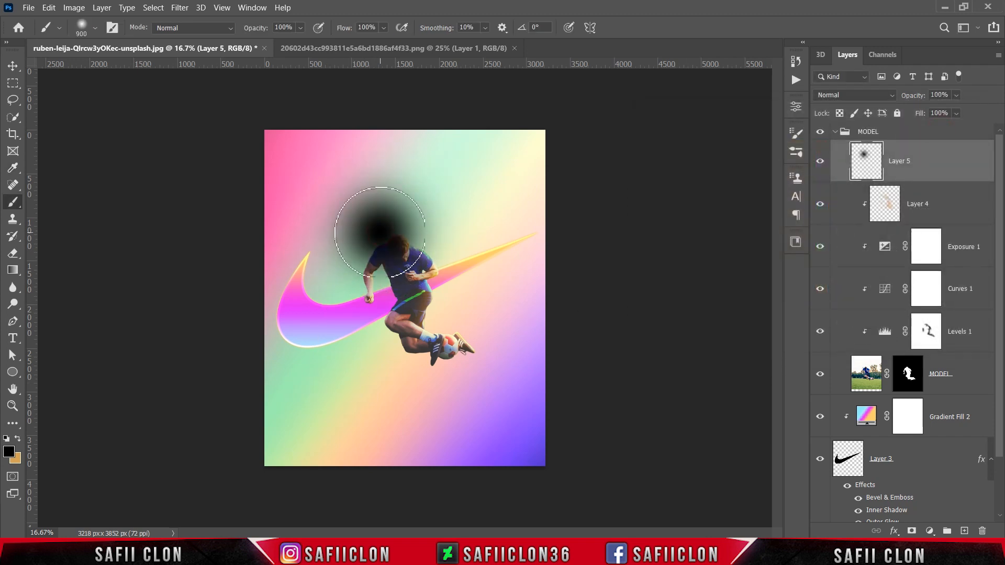
left_click(380, 232)
key("bracketleft")
key("bracketleft")
key("bracketleft")
key("bracketleft")
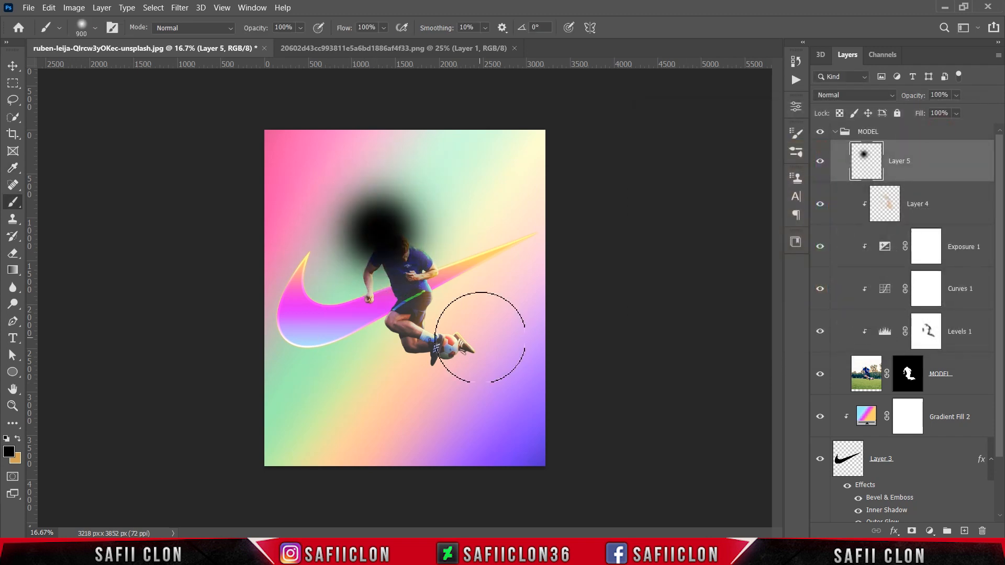
left_click(841, 95)
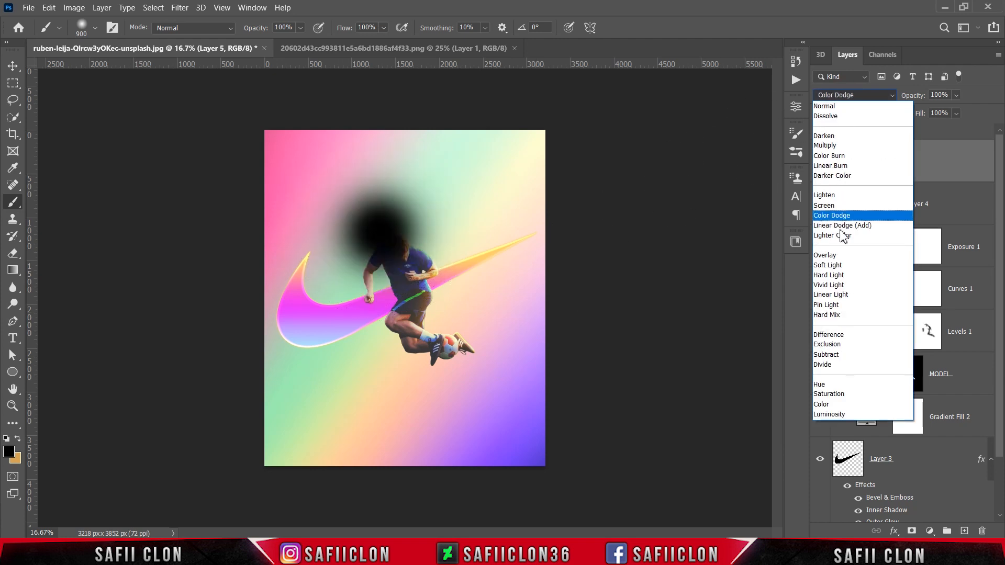
left_click(840, 266)
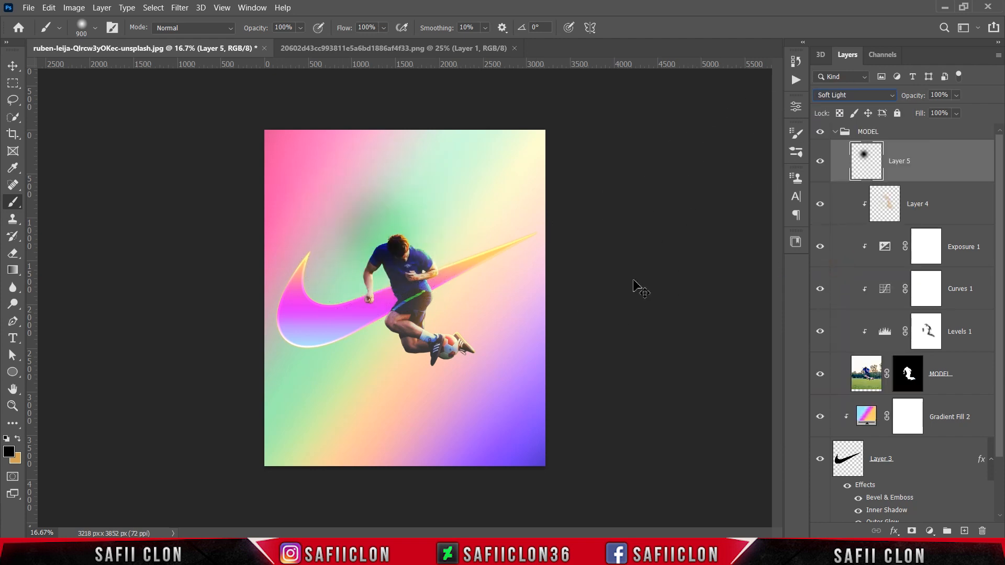
Stretch the black spot to 219.77% width and 571.04% height, rotate it -10°, and place it as shading along the artwork's left edge.
key("ctrl+minus")
key("ctrl+t")
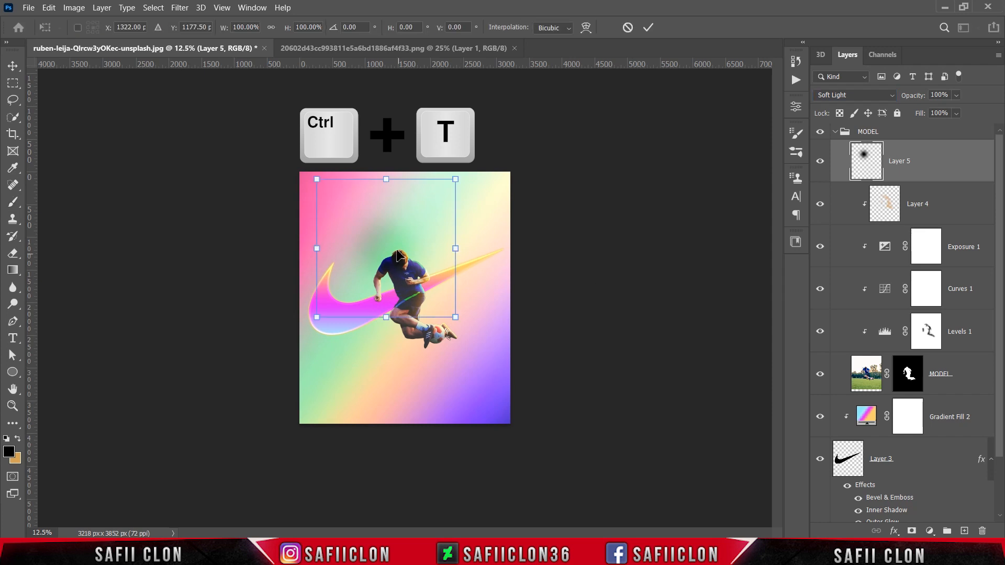
left_click_drag(398, 255, 353, 325)
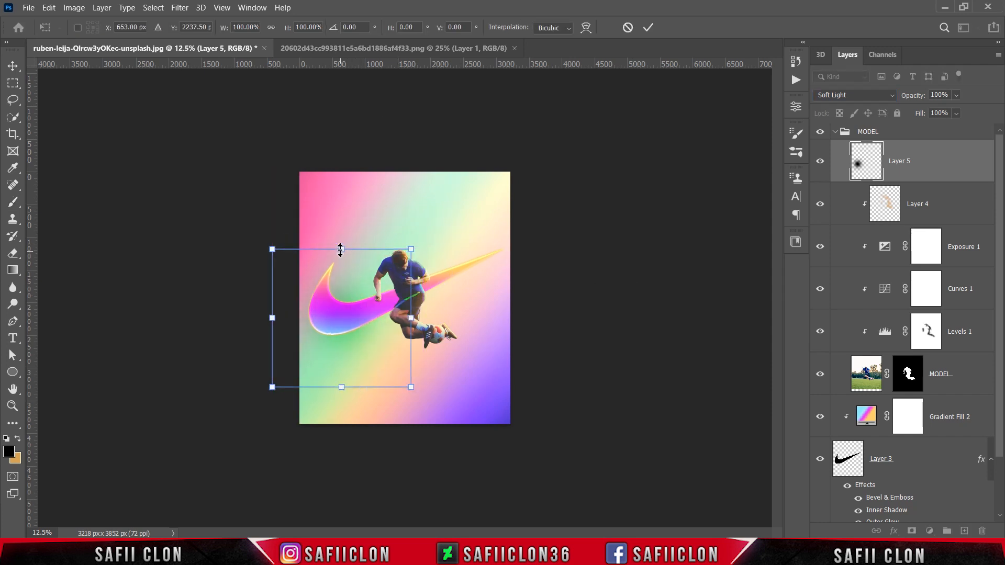
left_click_drag(340, 250, 341, 42)
left_click_drag(361, 317, 394, 314)
left_click_drag(328, 340, 324, 379)
left_click_drag(505, 346, 501, 310)
left_click_drag(333, 348, 329, 410)
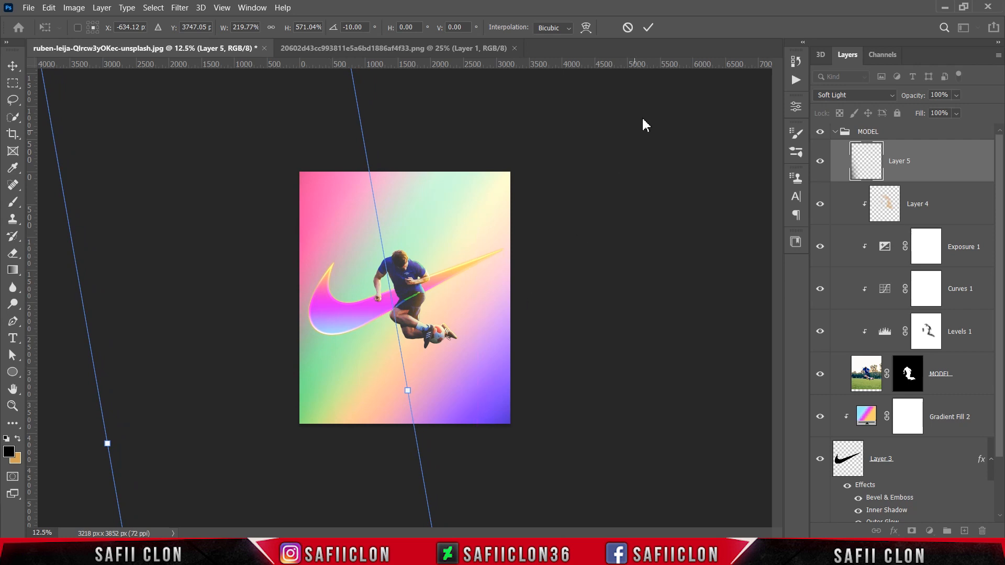
left_click(648, 28)
key("b")
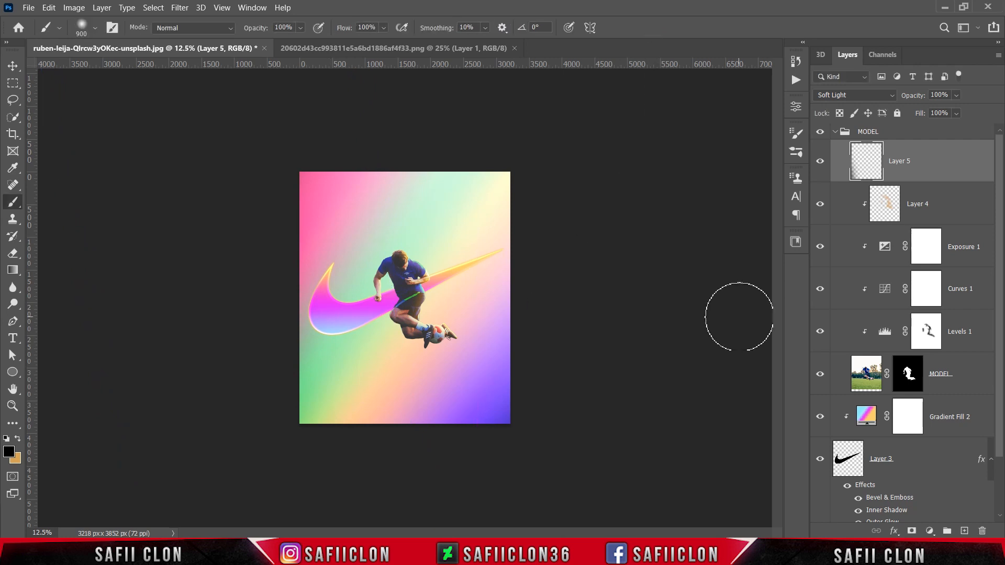
Compare the composition with and without the edge shading layer.
left_click(820, 161)
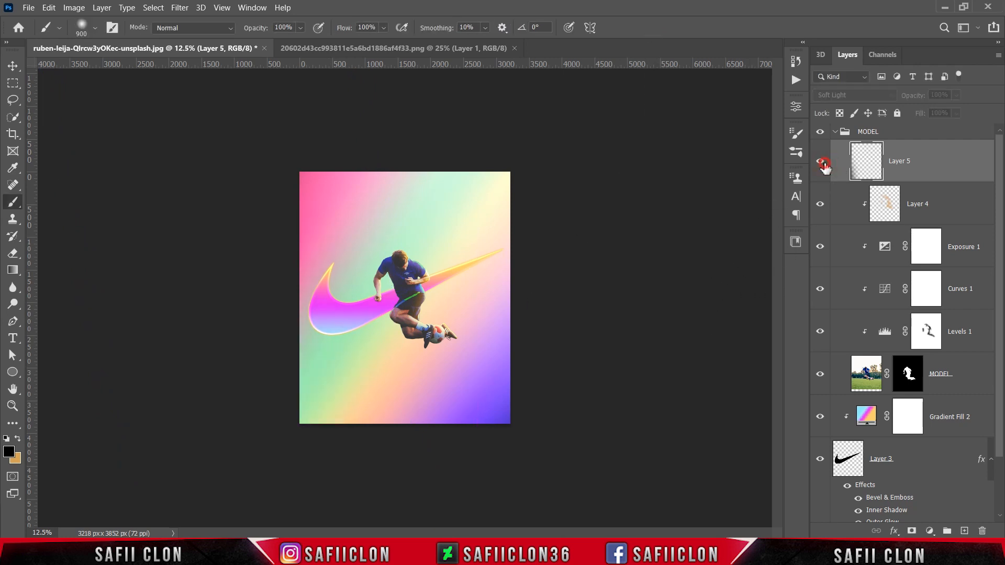
left_click(819, 161)
left_click(821, 163)
left_click(821, 163)
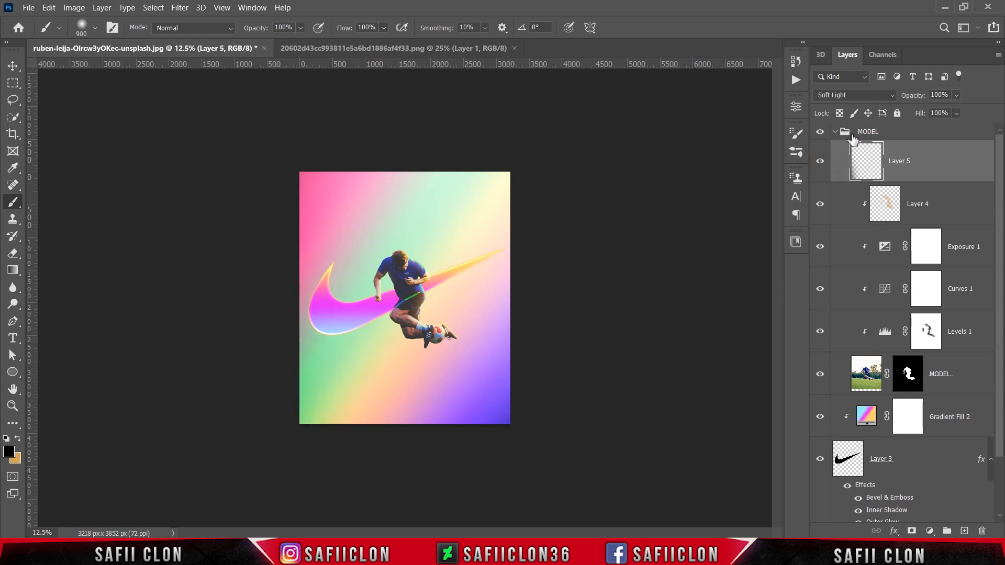
Move the player cut-out with its adjustments and painted light layer 130 px left and 10 px down.
left_click(920, 199)
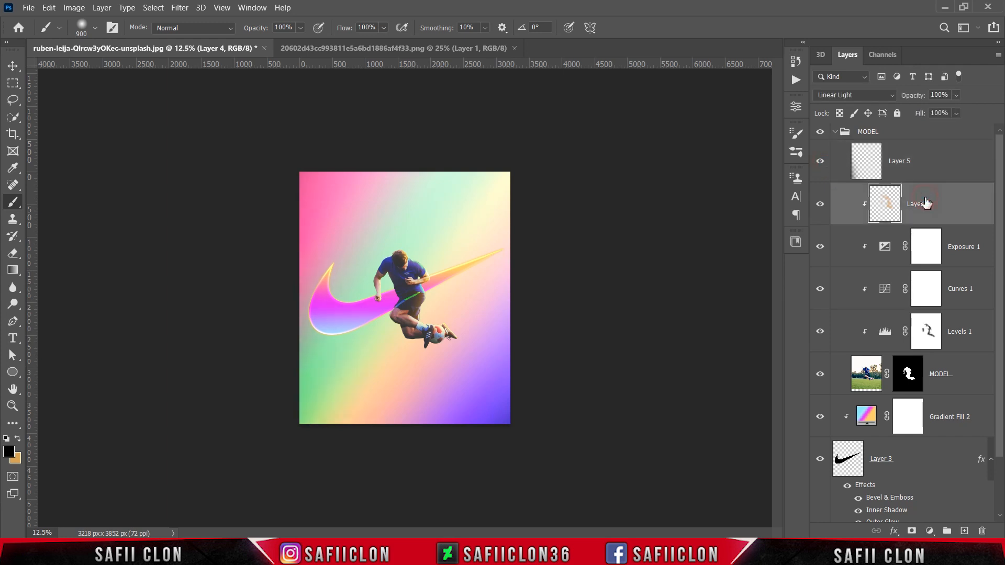
left_click(953, 390, "shift")
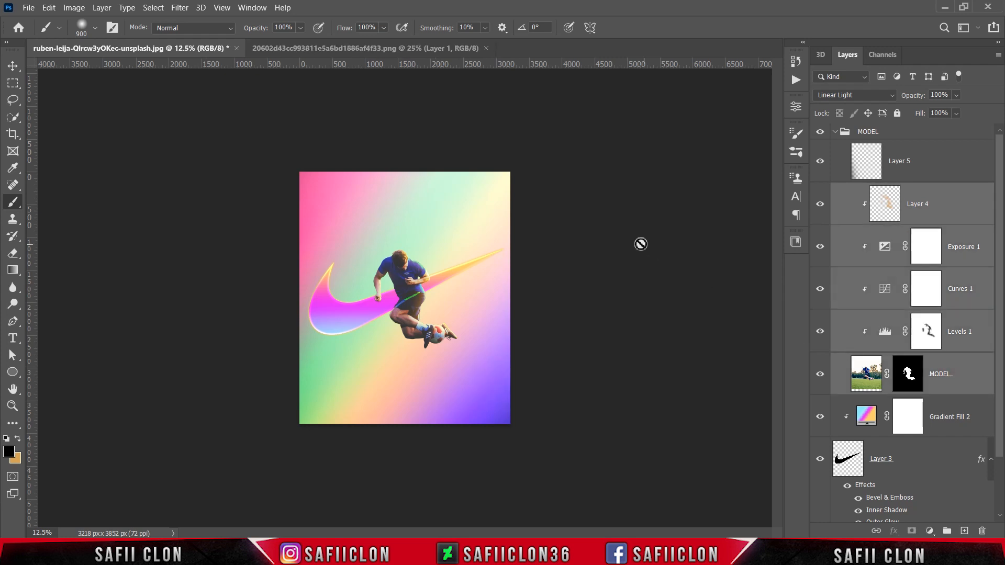
key("ctrl+t")
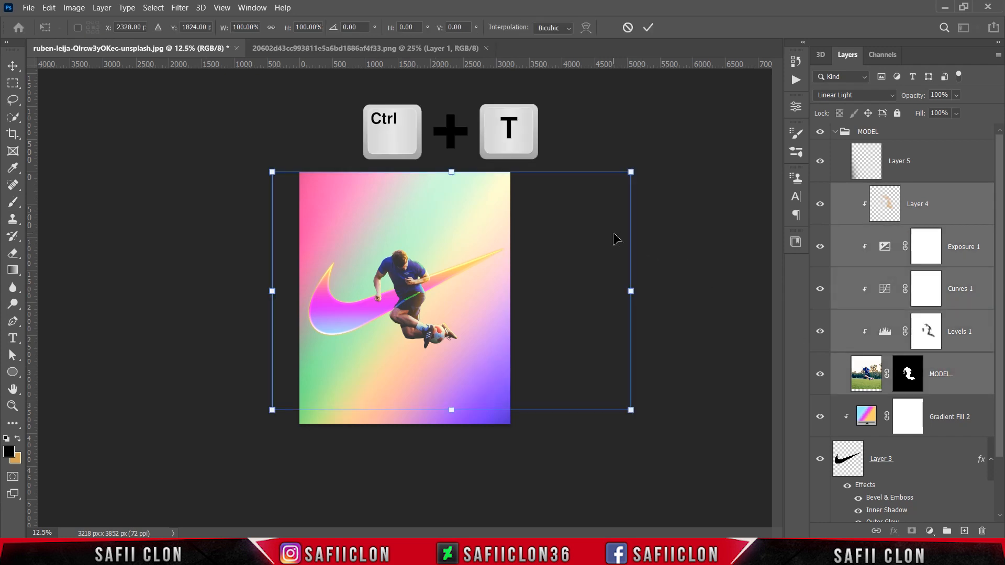
key("Left")
key("Left")
key("Left")
key("Left")
key("Left")
key("Left")
key("Left")
key("Left")
key("Left")
key("Left")
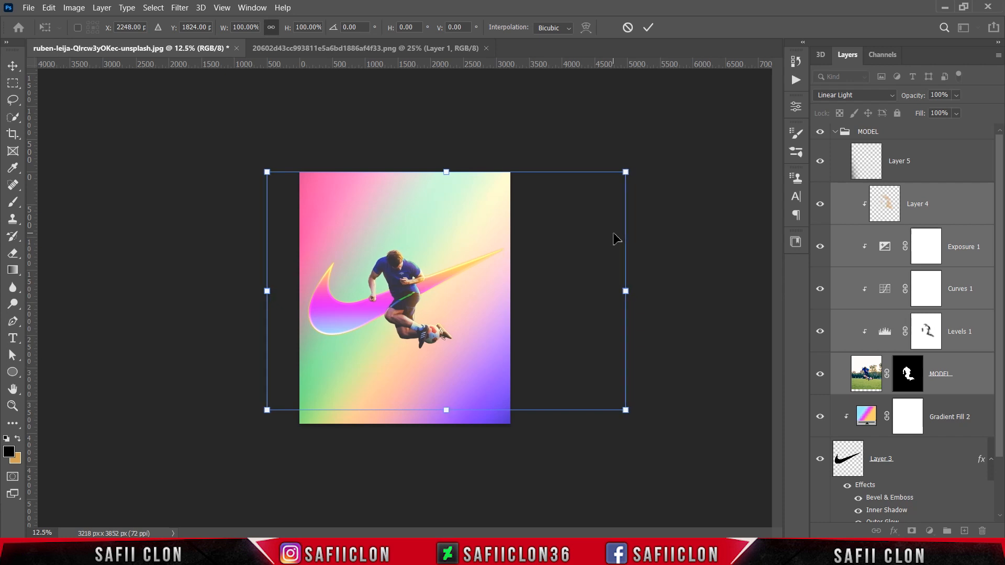
key("Left")
key("Left")
key("Left")
key("Left")
key("Left")
key("Left")
key("Down")
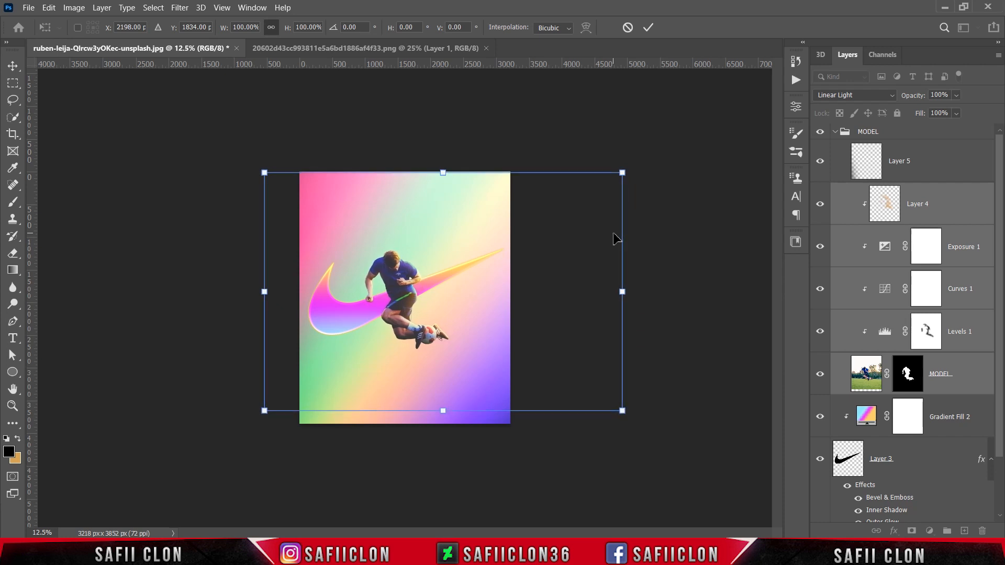
left_click(649, 27)
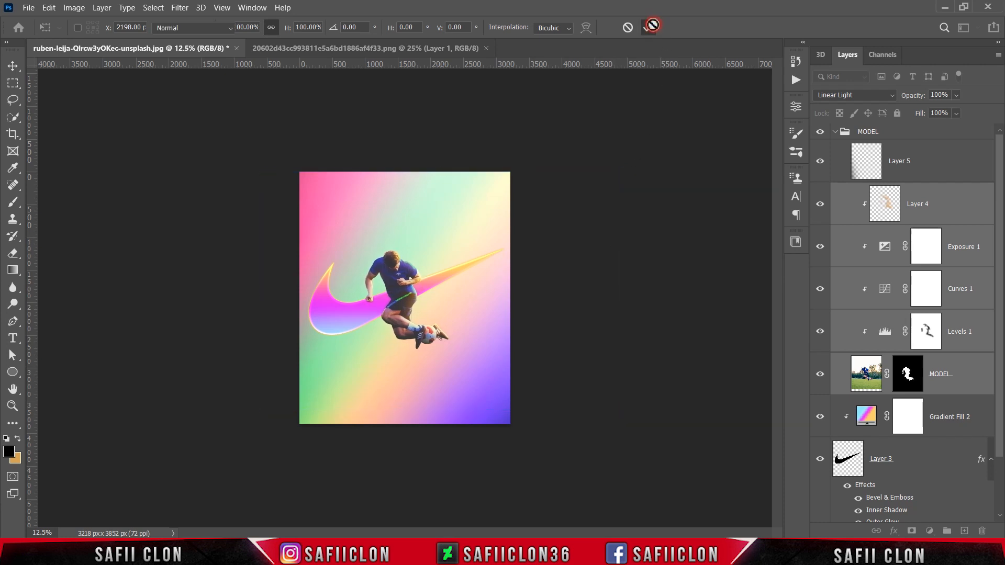
key("b")
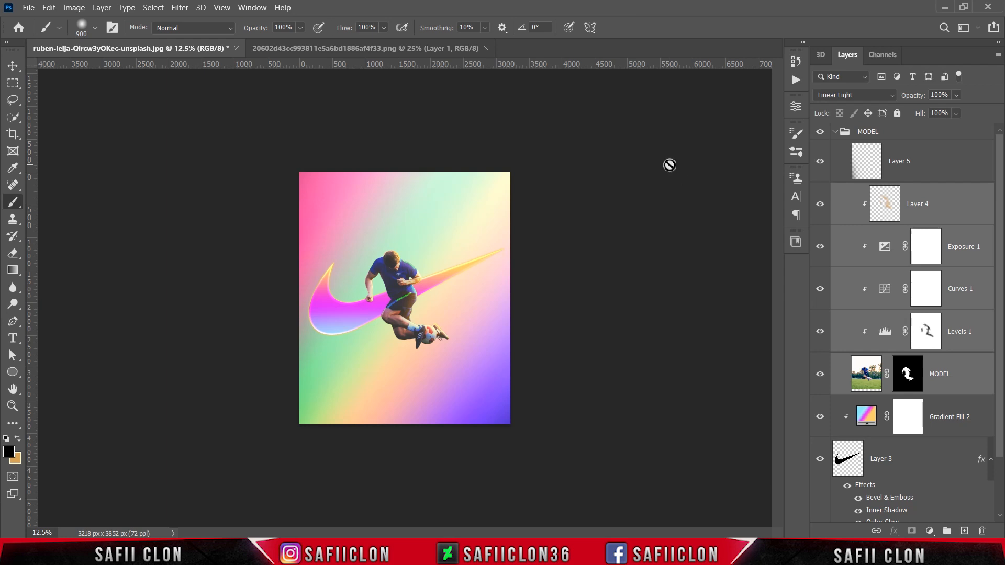
Collapse the MODEL group and check the contributions of the player, swoosh, gradient fill and background by toggling their visibility.
left_click(835, 131)
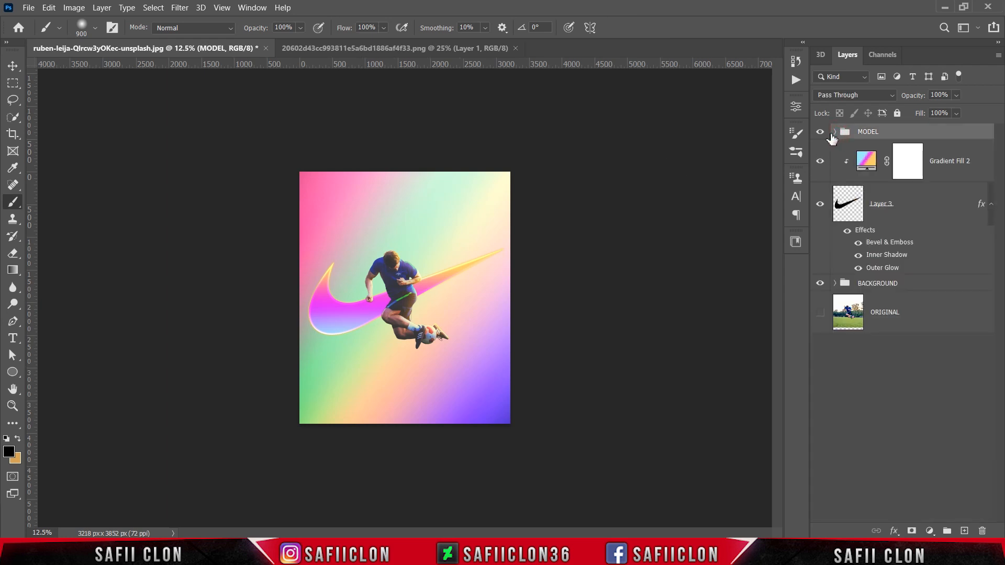
left_click(821, 131)
left_click(819, 132)
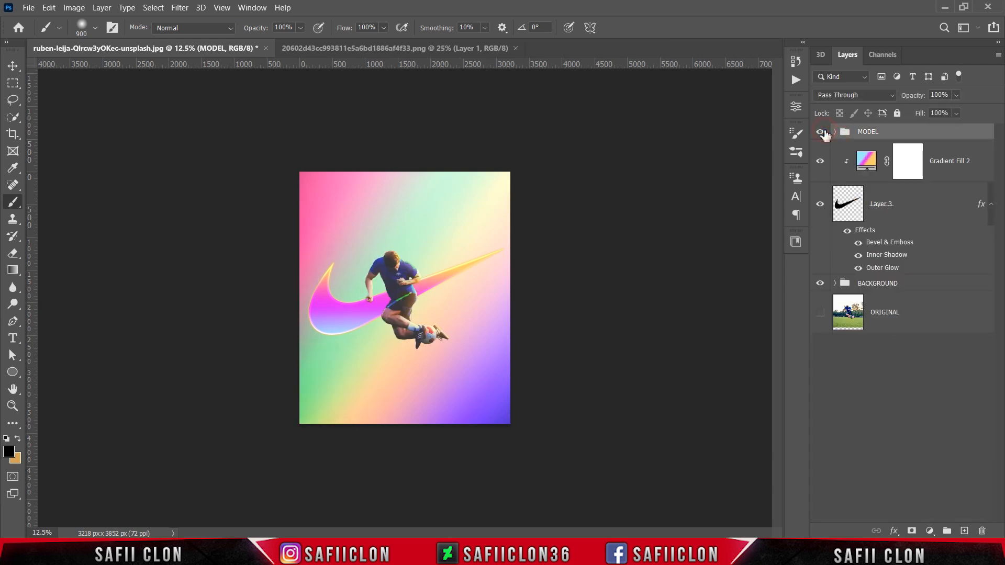
left_click(820, 204)
left_click(821, 163)
left_click(822, 164)
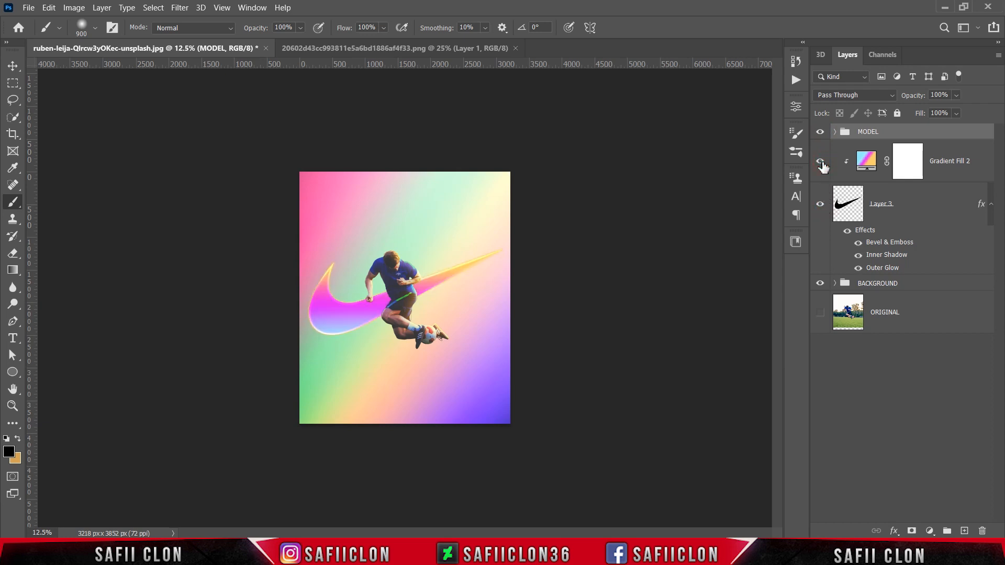
left_click(820, 284)
left_click(821, 284)
Group all layers from MODEL through BACKGROUND into a new group named EDIT and make the ORIGINAL layer visible.
left_click(888, 133)
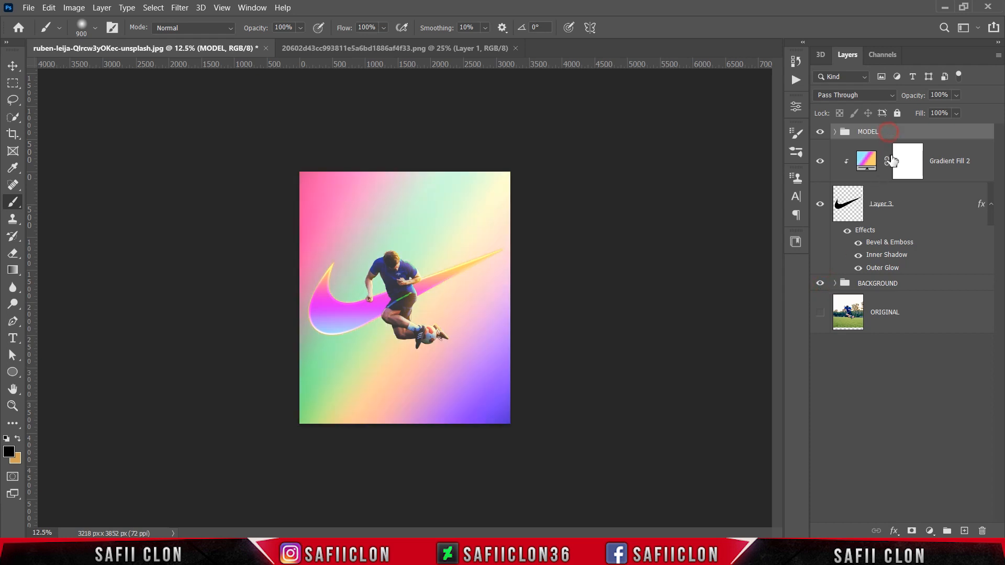
left_click(918, 283, "shift")
right_click(919, 285)
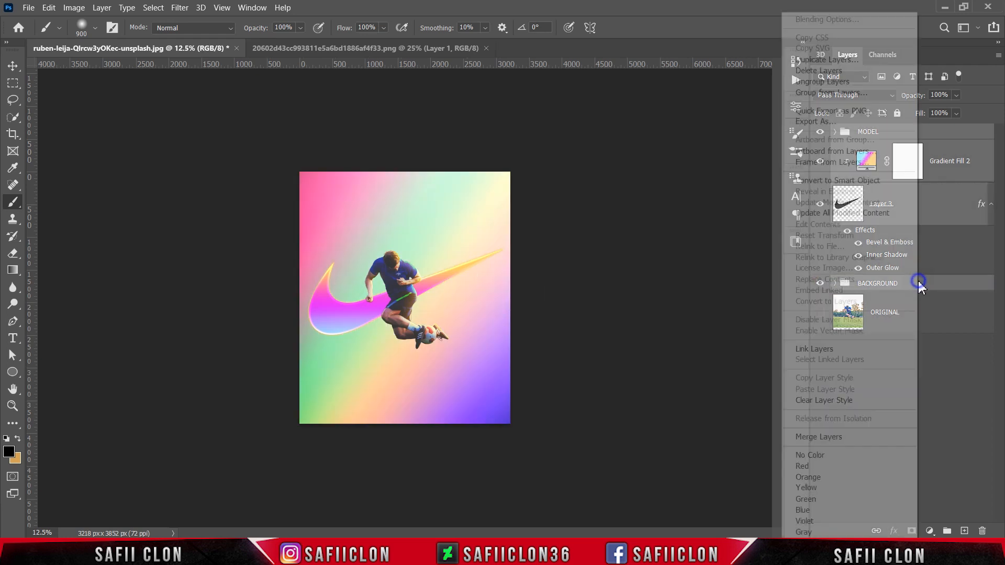
left_click(829, 93)
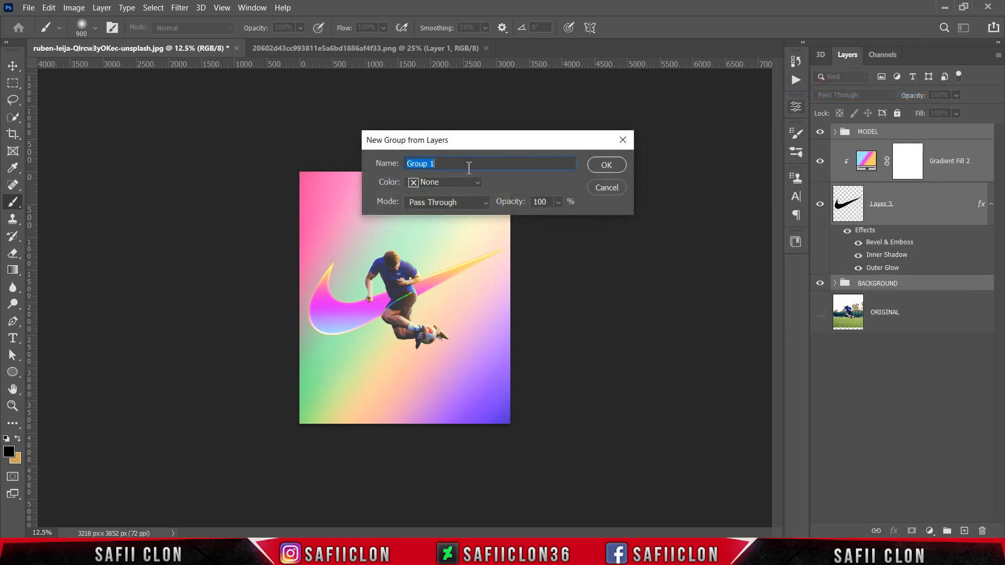
left_click_drag(465, 166, 386, 164)
type("EDIT")
left_click(606, 166)
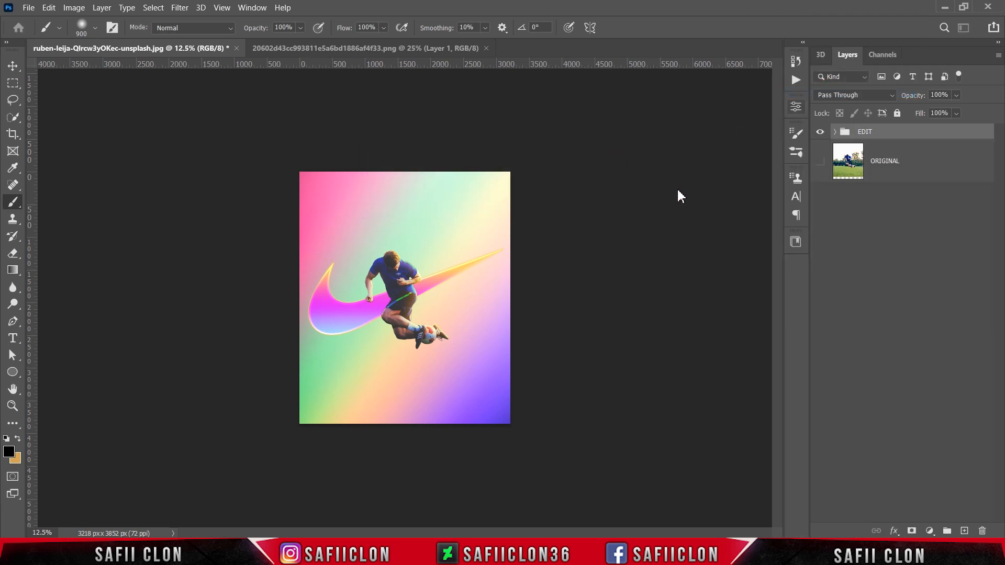
left_click(820, 162)
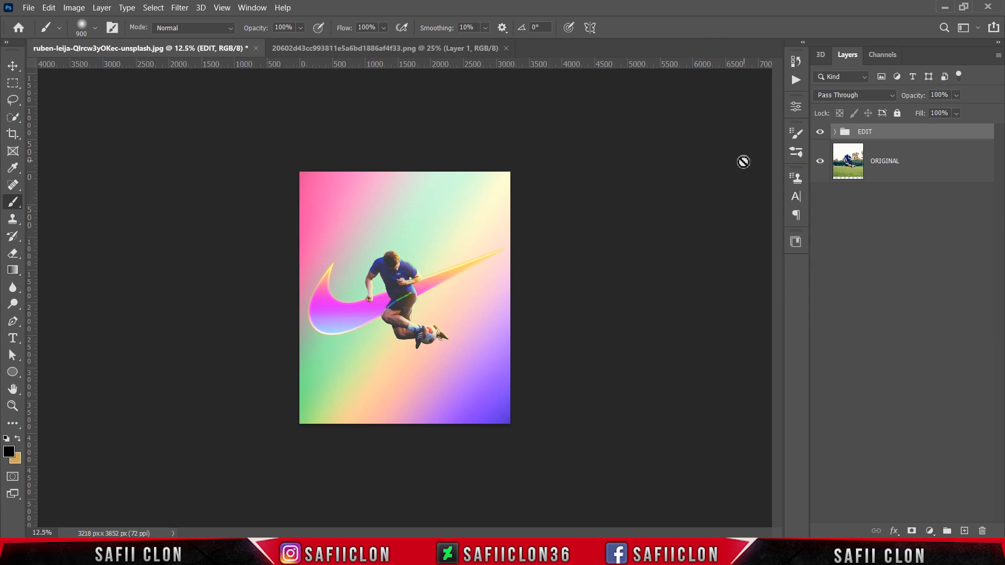